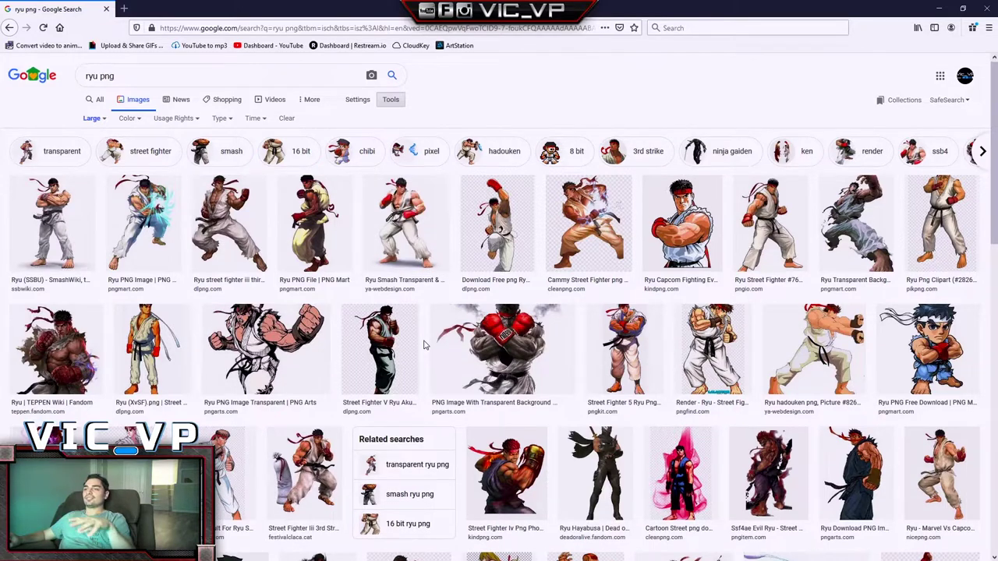
Browse the large image results for "ryu png" to review the available character artwork
scroll(423, 343, down, 1)
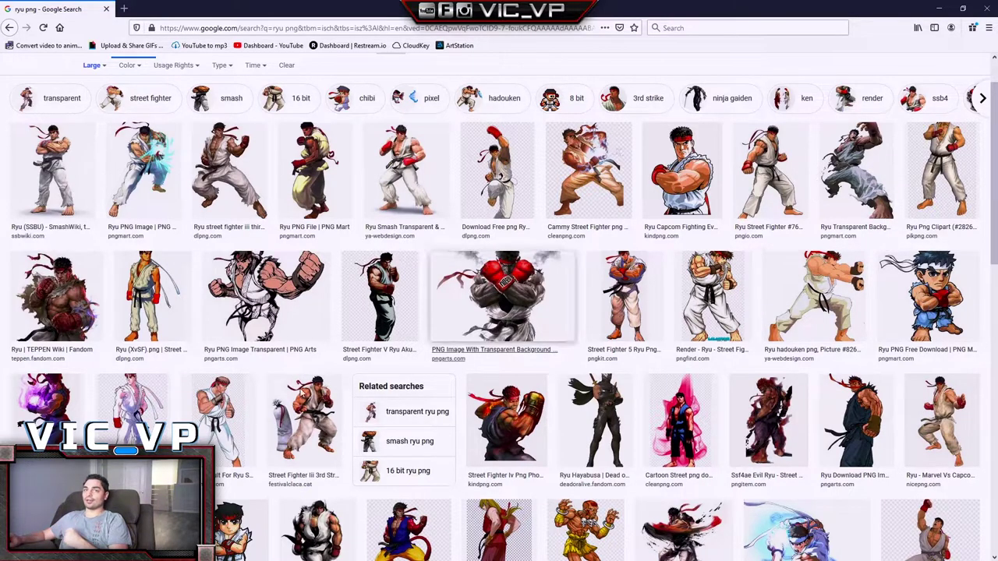
scroll(203, 421, down, 2)
scroll(148, 421, down, 1)
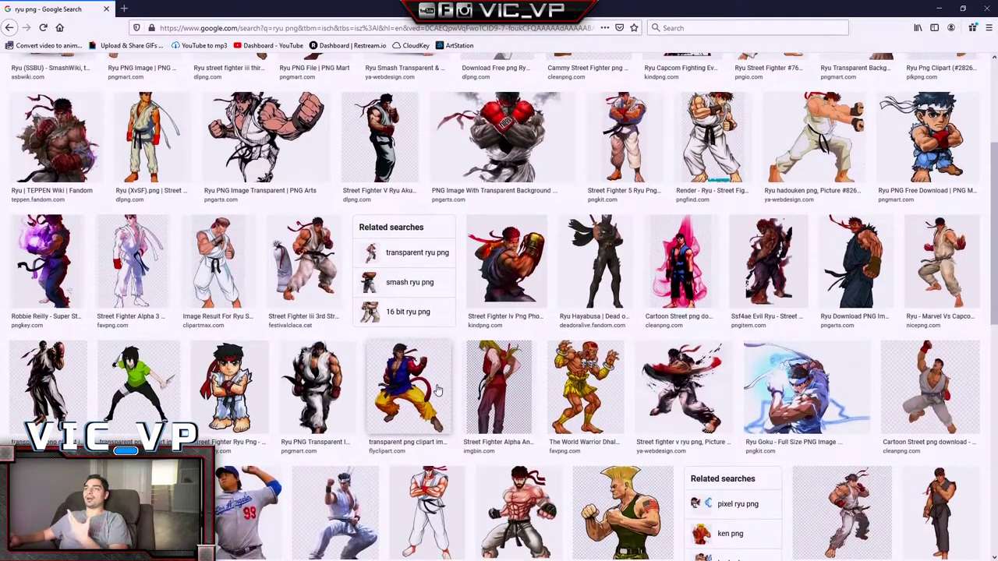
scroll(506, 142, down, 3)
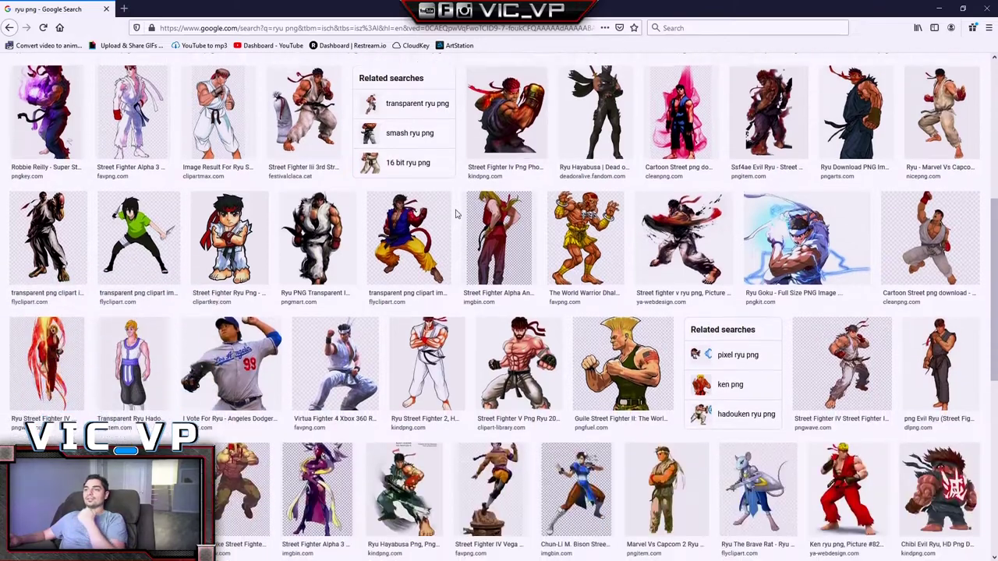
scroll(271, 283, up, 7)
Change the image search to "ken png" and look through the character pictures
double_click(99, 76)
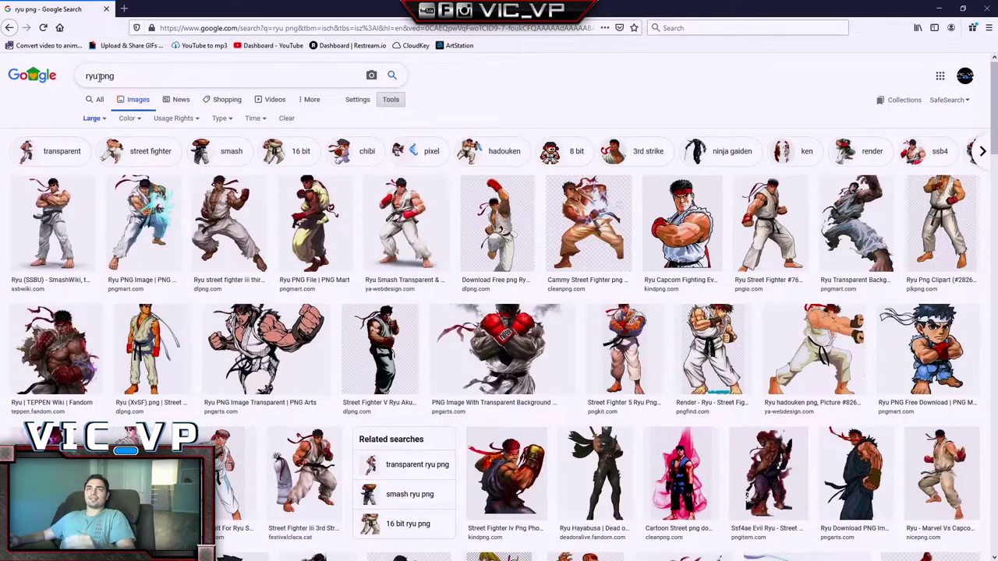
key(BackSpace)
text(ken)
key(Return)
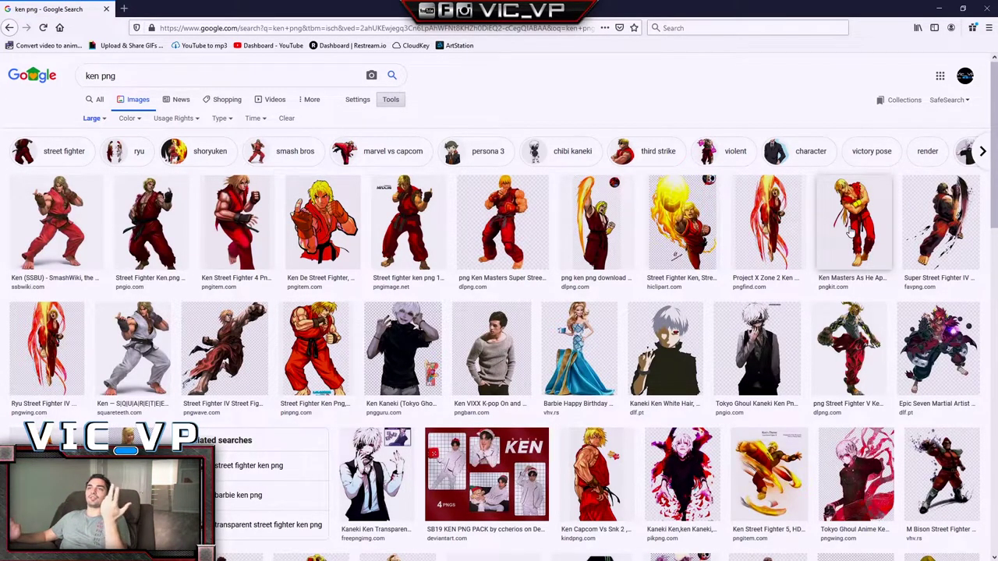
scroll(744, 279, down, 1)
scroll(744, 279, down, 2)
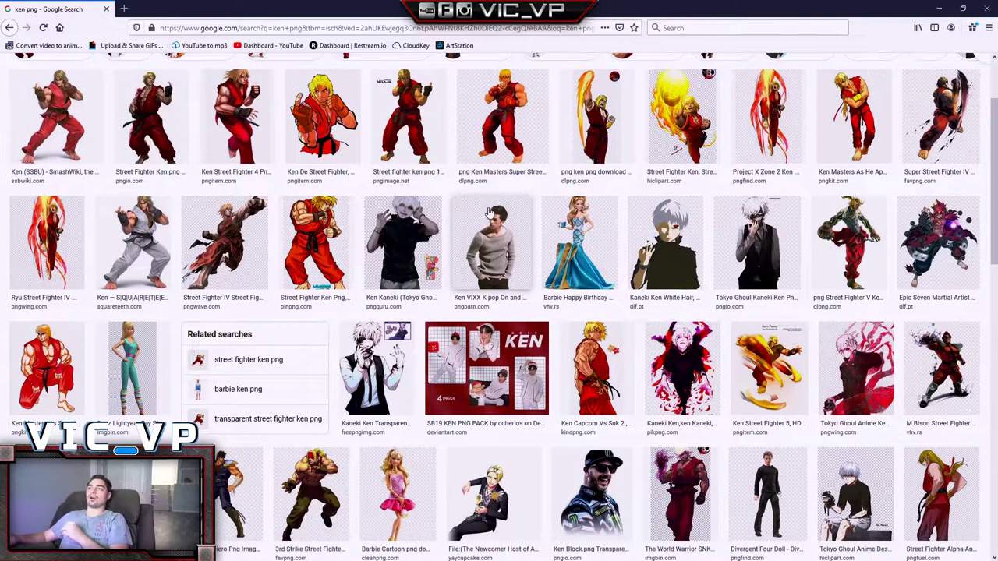
scroll(502, 290, up, 3)
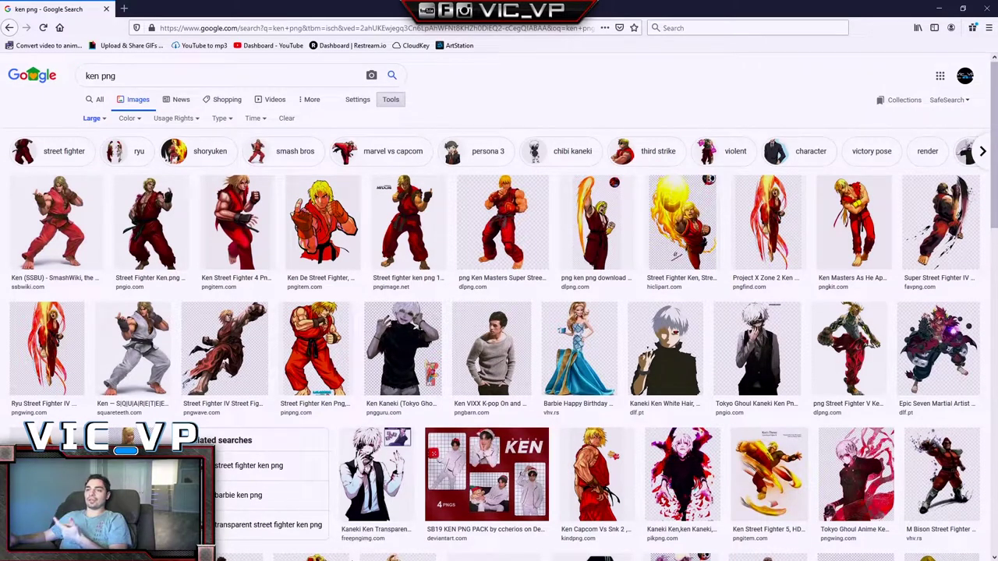
Switch to Photoshop and bring up the left side panel artwork document
key(super)
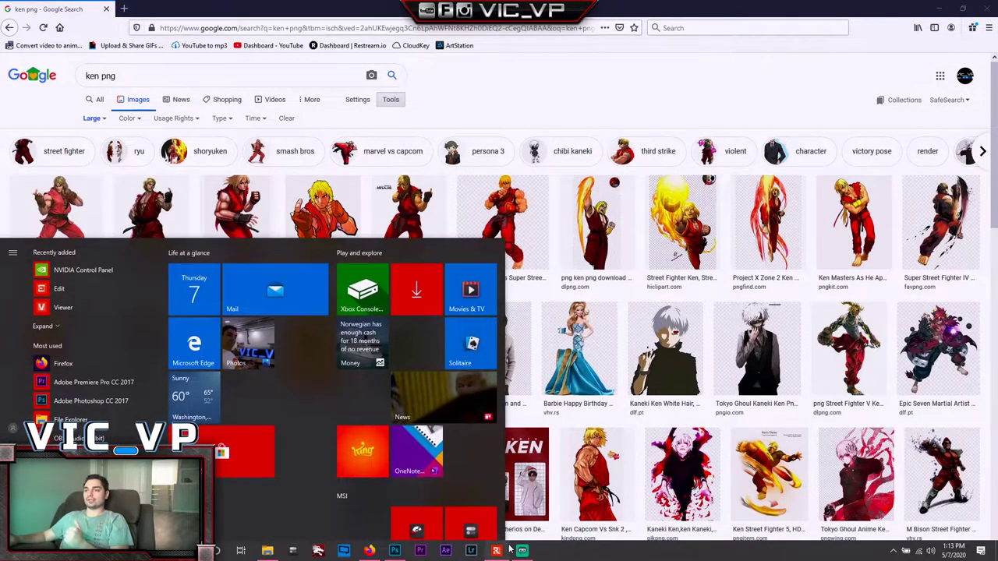
mouse_move(395, 554)
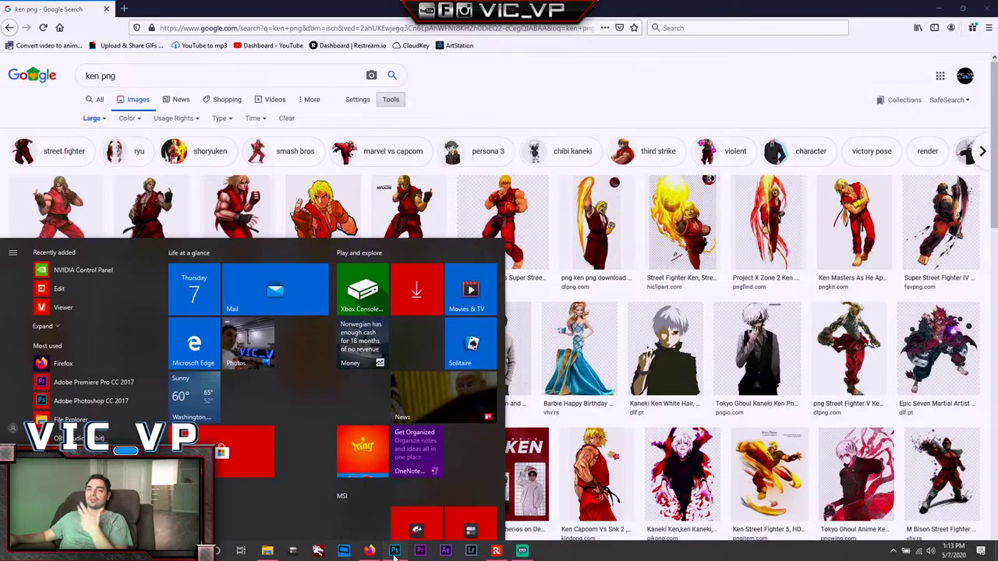
click(390, 503)
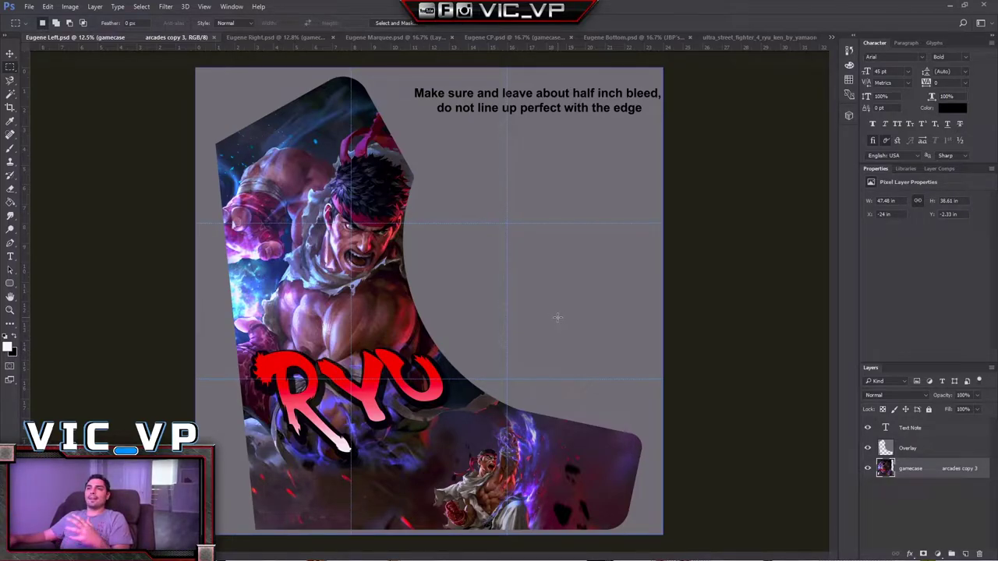
Examine the left side panel artwork up close and as a whole, including the Ryu figure, lettering and bleed note
scroll(464, 243, up, 2)
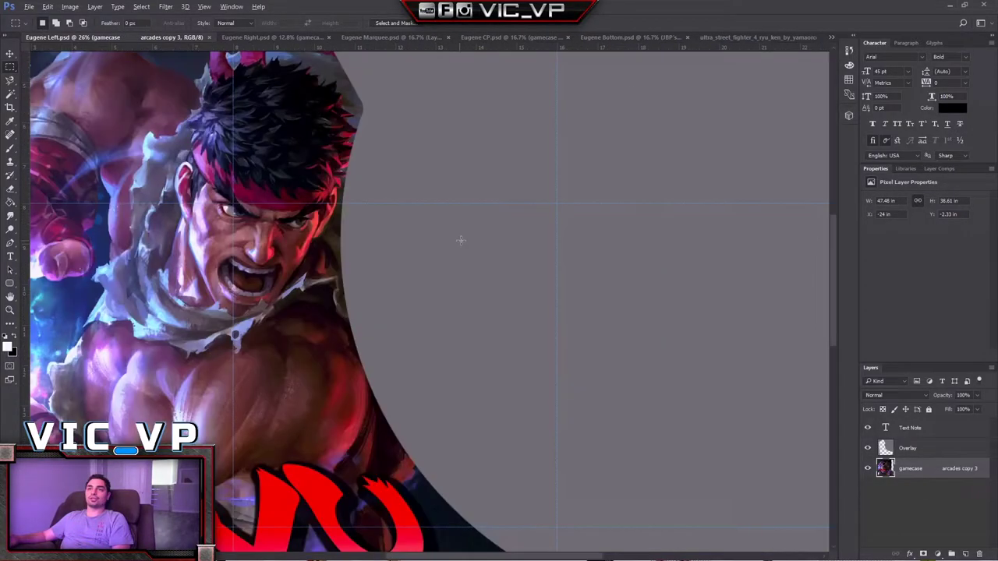
scroll(498, 256, up, 4)
scroll(502, 257, left, 5)
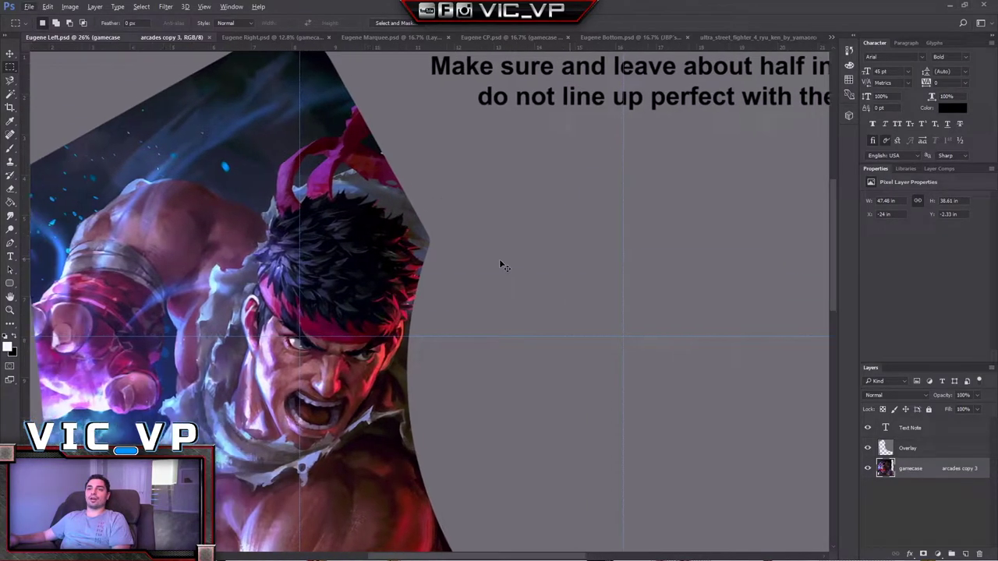
scroll(502, 251, down, 2)
scroll(623, 267, down, 1)
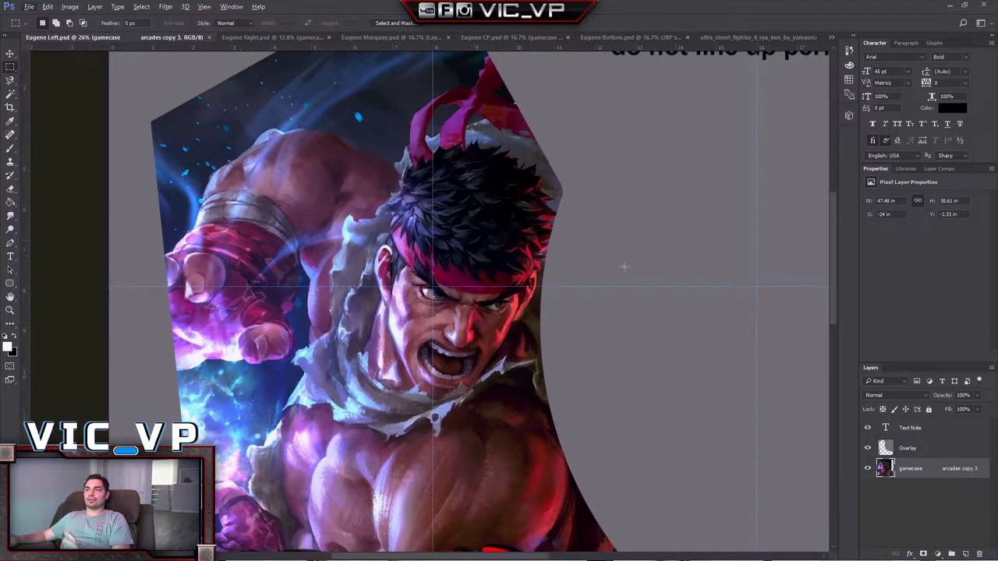
scroll(704, 290, right, 1)
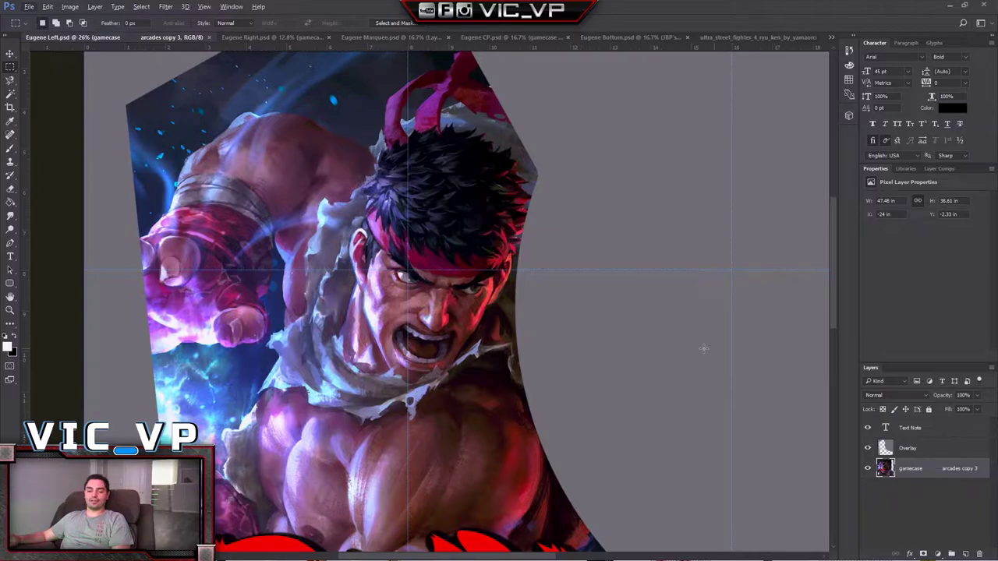
scroll(694, 351, down, 2)
scroll(688, 349, down, 1)
scroll(688, 349, down, 3)
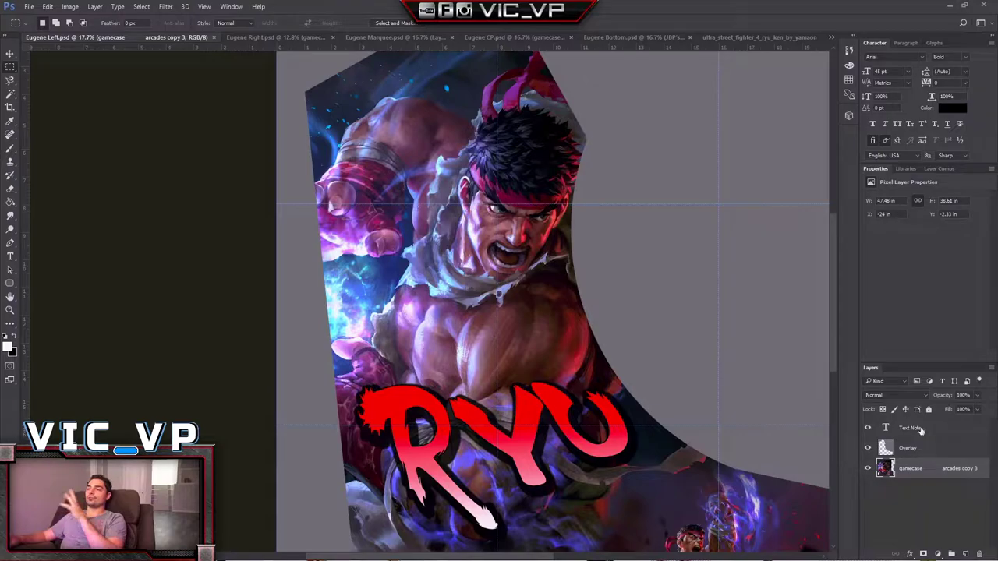
scroll(705, 395, down, 3)
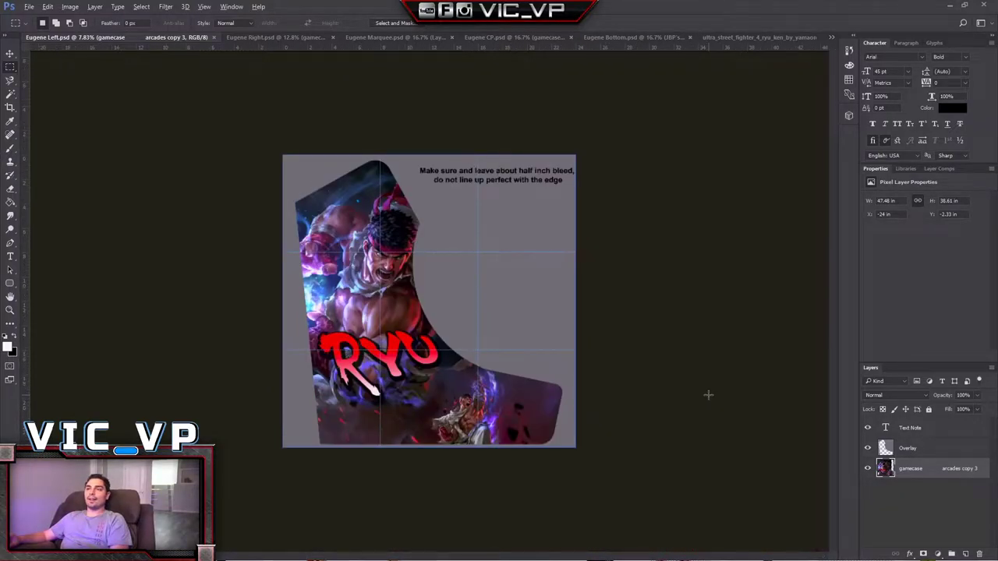
scroll(708, 395, up, 2)
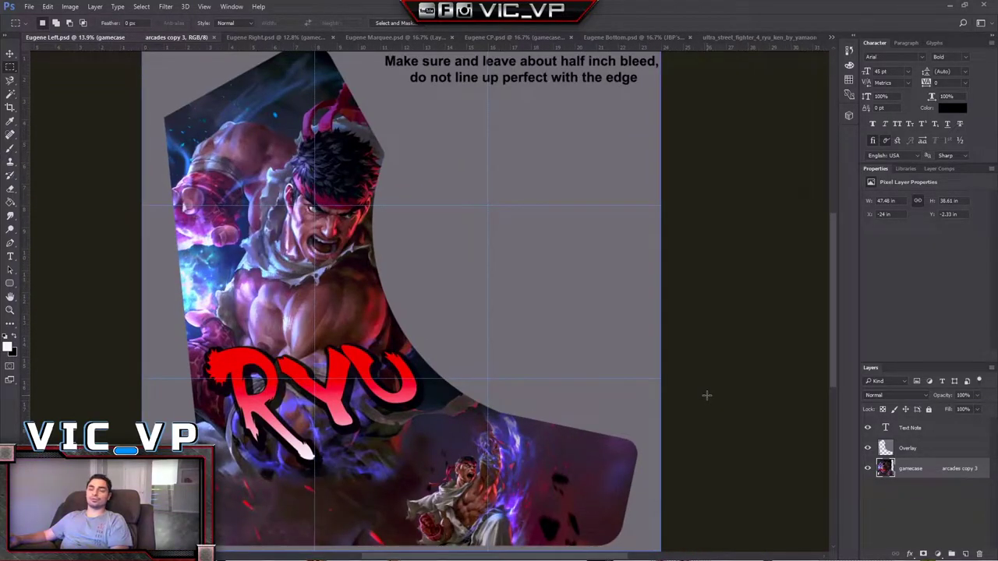
scroll(706, 396, left, 4)
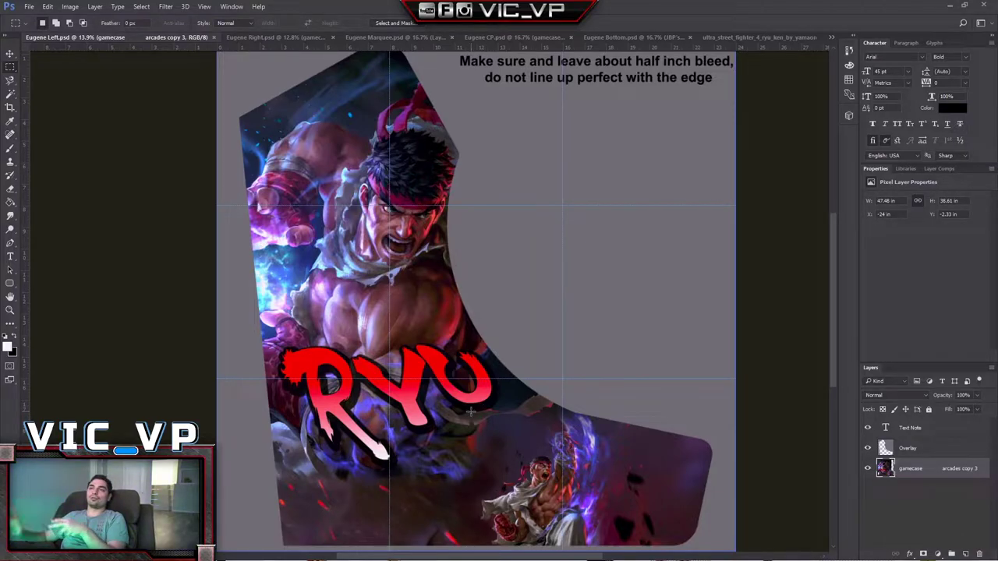
Hide the Text Note layer, and turn the Overlay layer off and back on to compare the uncropped artwork
click(867, 447)
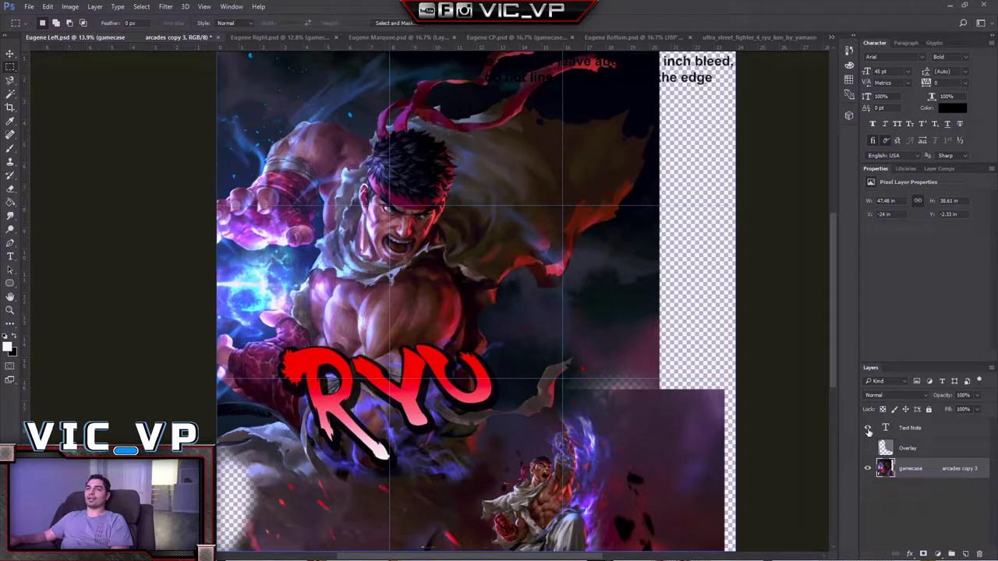
click(867, 428)
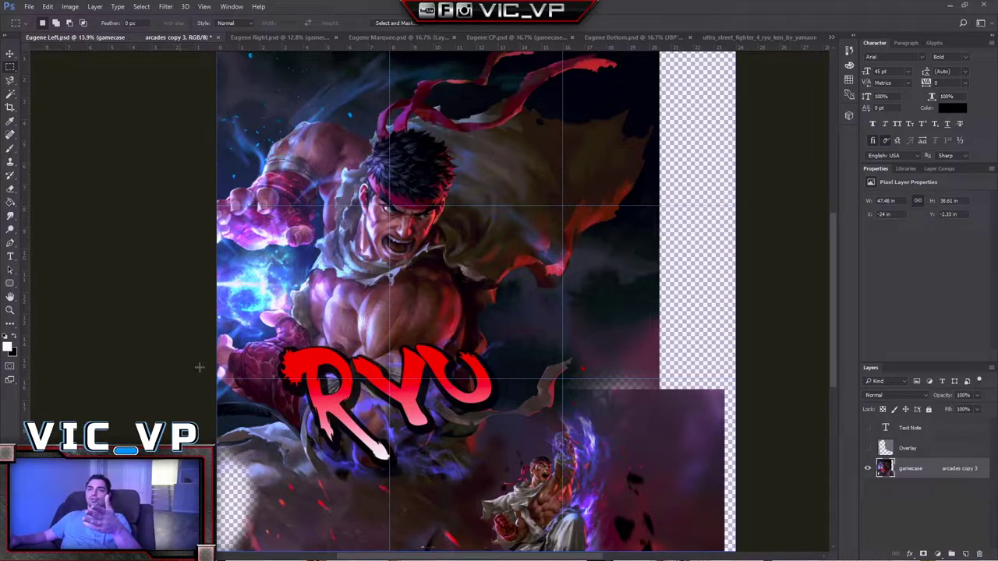
click(869, 448)
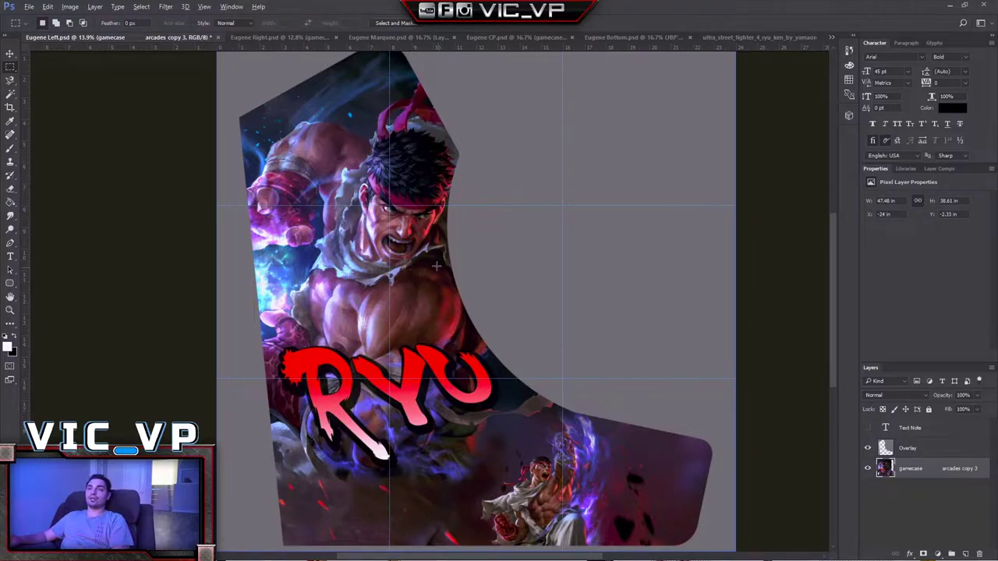
Inspect the detail of the large Ryu, the RYU lettering and the small uppercut figure near the panel's lower edge
scroll(438, 266, up, 3)
scroll(480, 272, up, 5)
scroll(481, 271, left, 3)
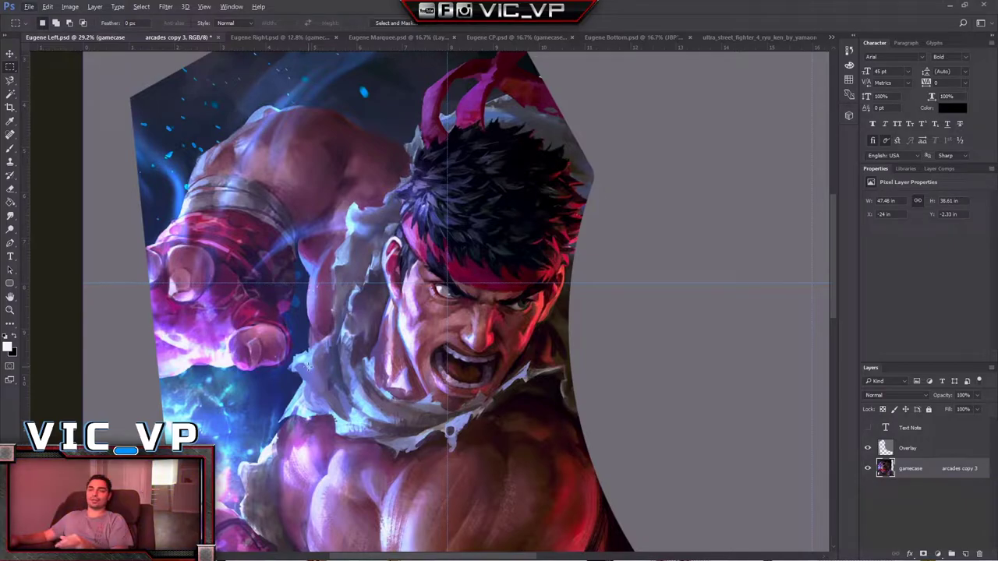
scroll(505, 299, down, 3)
scroll(506, 343, down, 10)
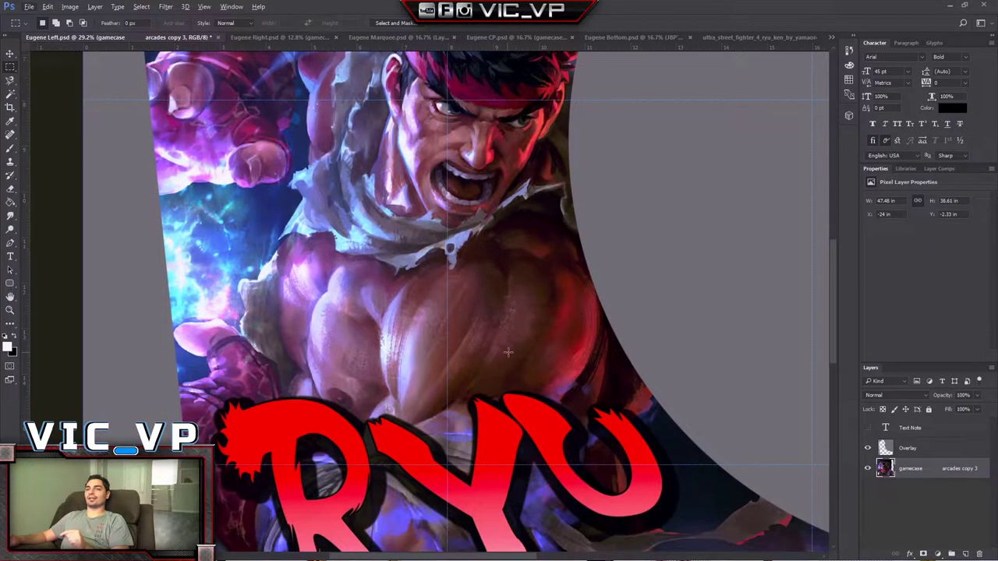
scroll(511, 360, up, 1)
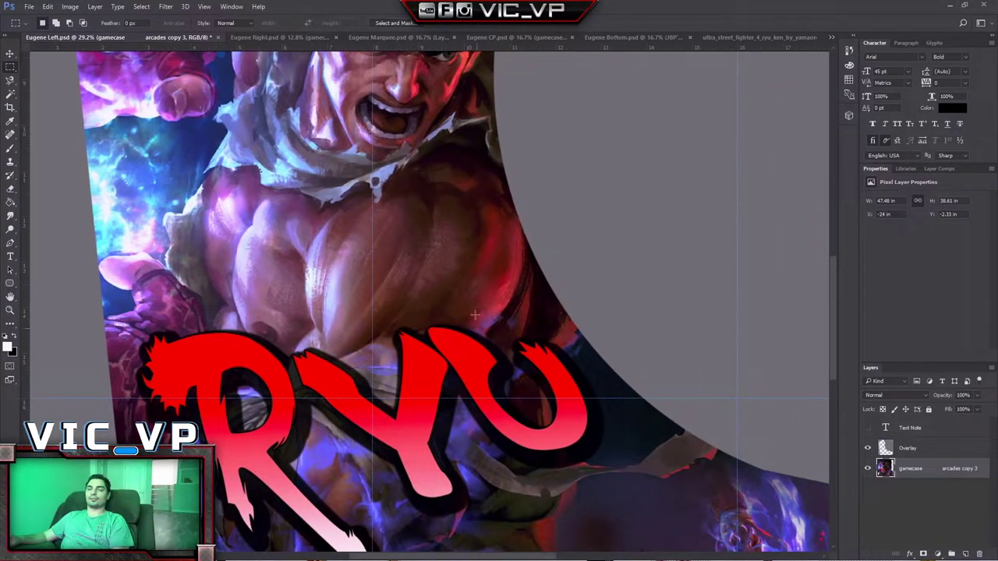
scroll(511, 361, down, 2)
scroll(609, 321, down, 6)
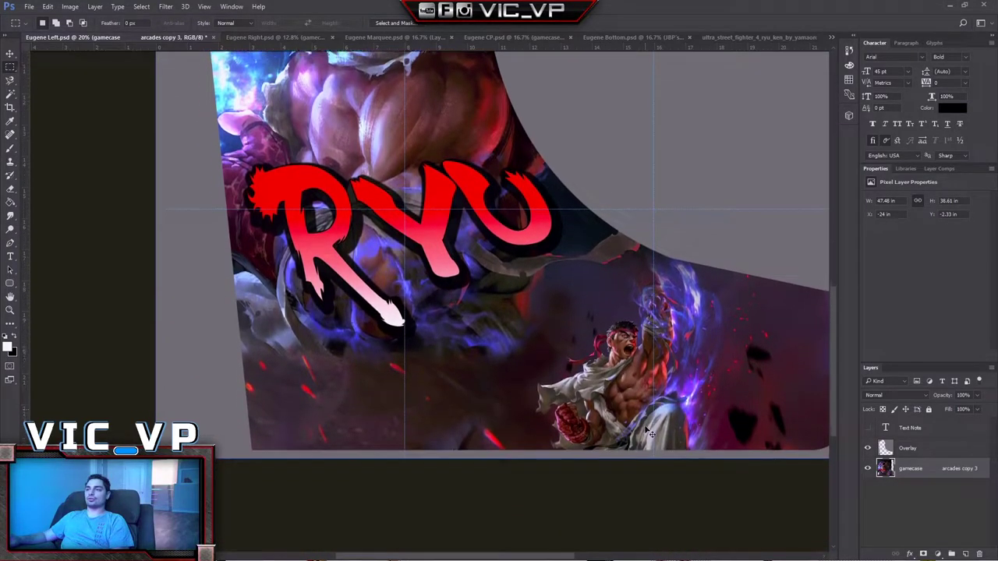
scroll(648, 432, right, 5)
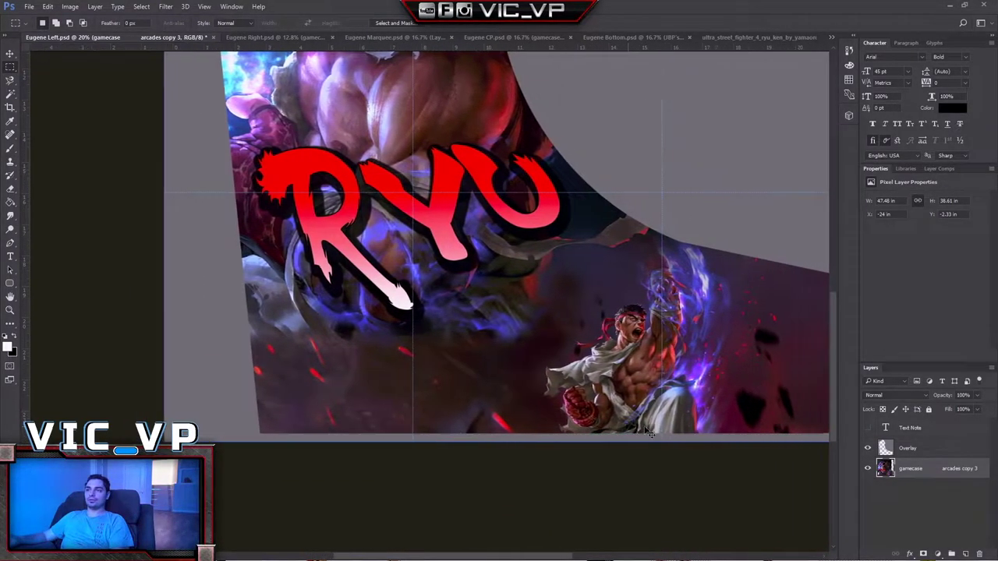
scroll(617, 385, up, 3)
scroll(617, 385, up, 3)
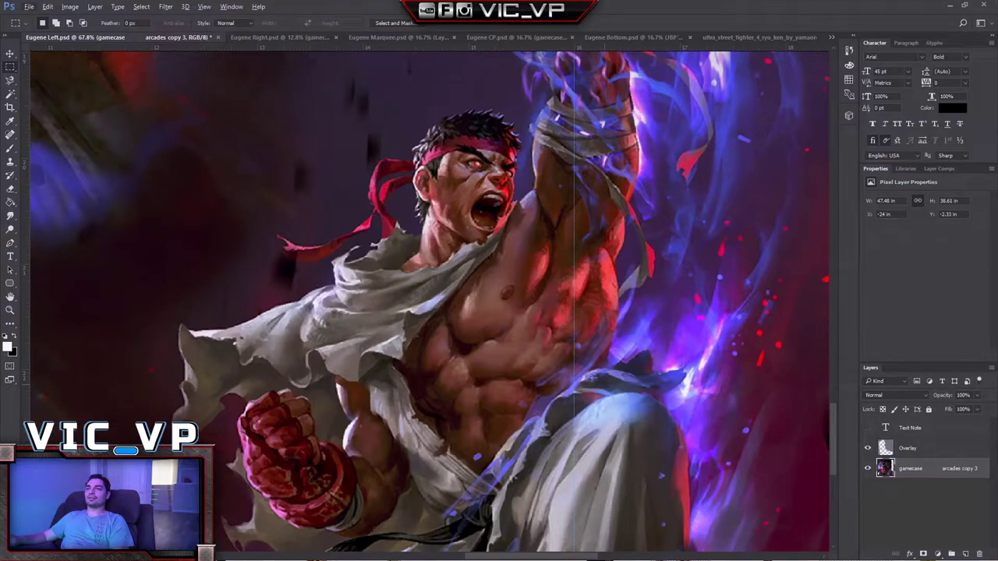
scroll(590, 375, down, 3)
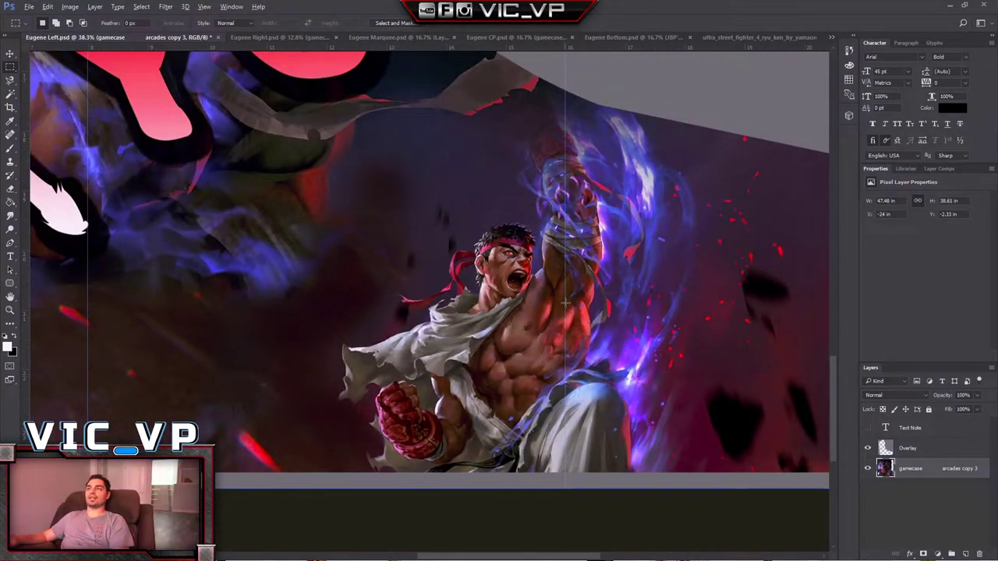
scroll(565, 304, down, 2)
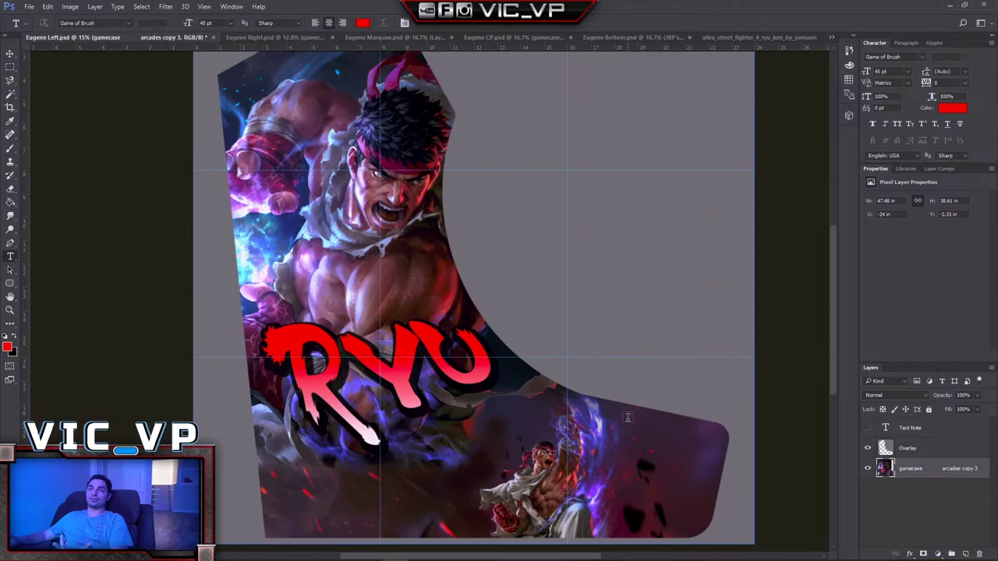
scroll(627, 417, up, 1)
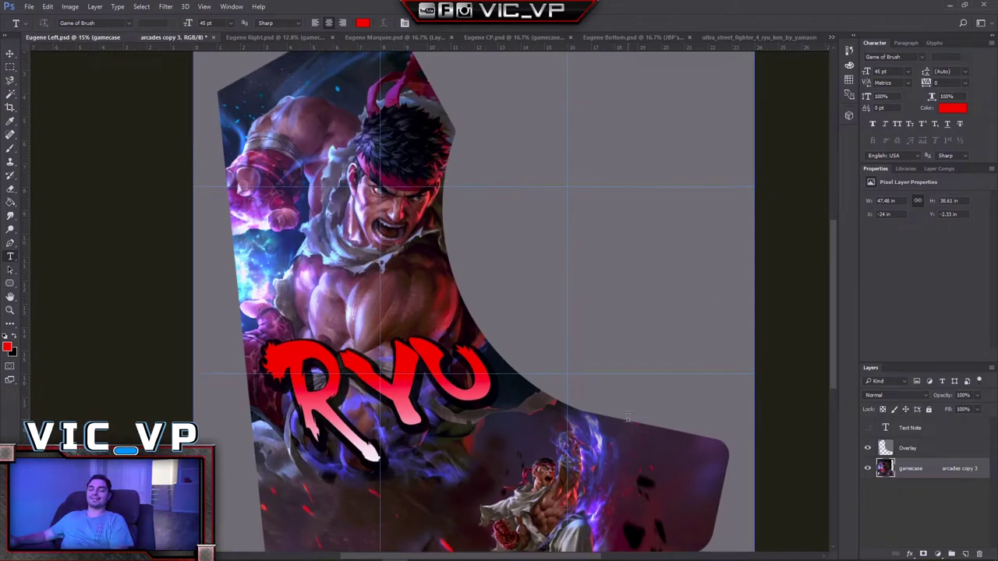
scroll(628, 417, down, 1)
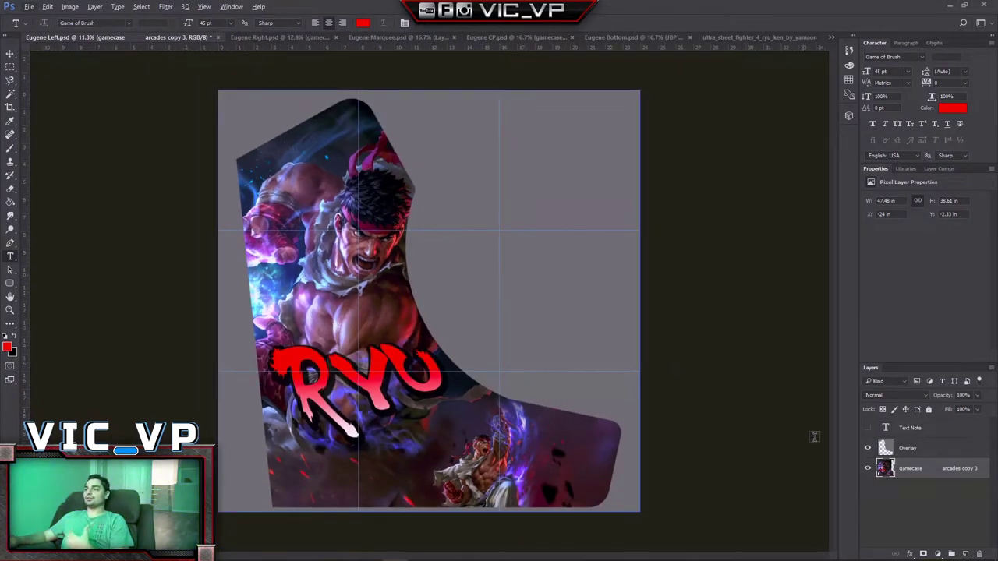
Hide the Overlay layer and check the document's pixel dimensions and resolution in Image Size without changing them
click(868, 449)
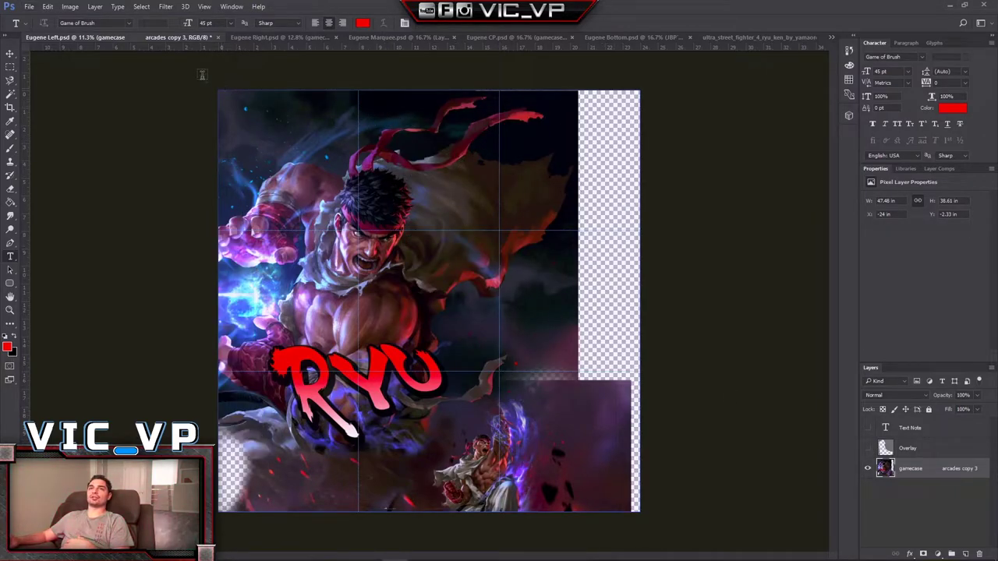
click(75, 8)
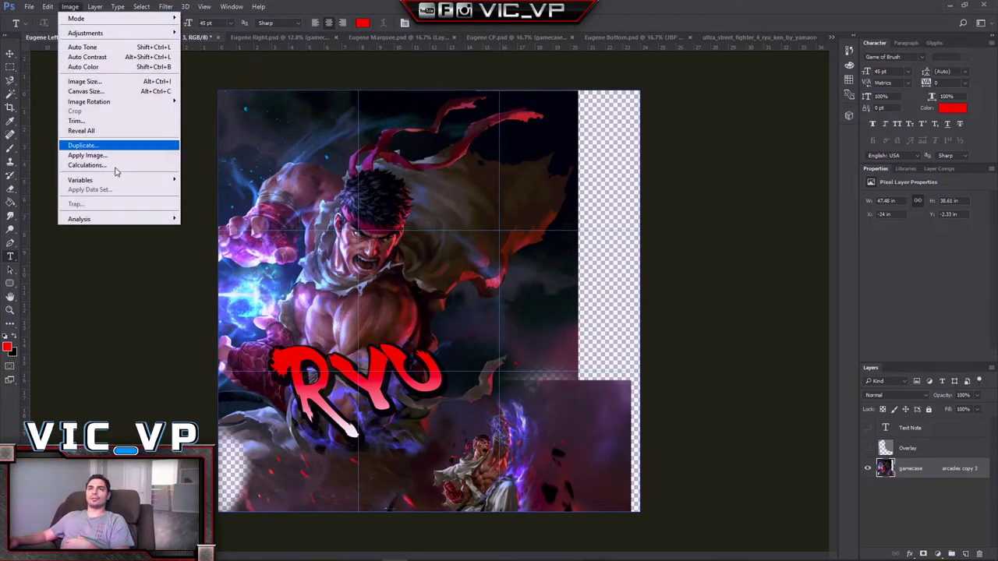
click(109, 81)
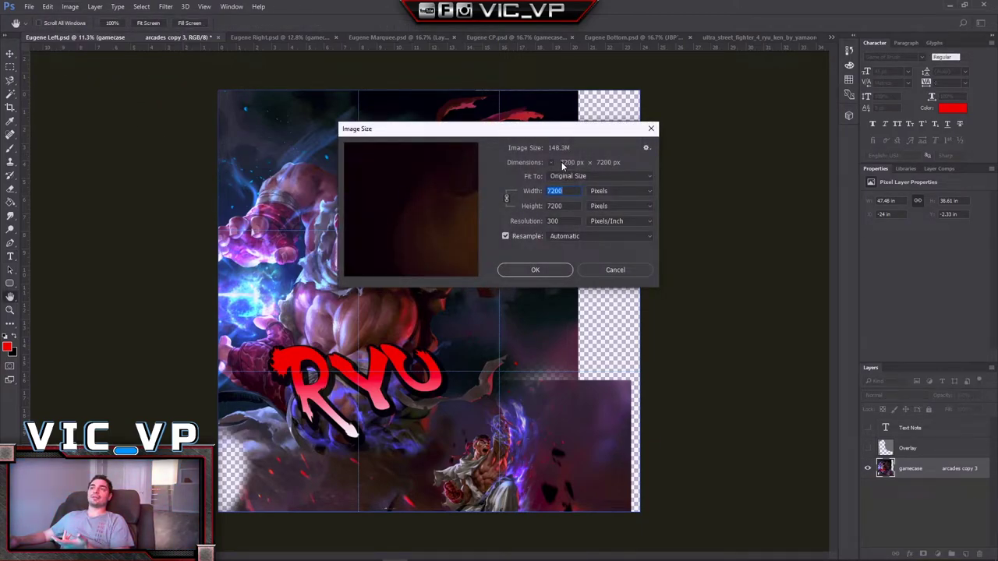
click(652, 130)
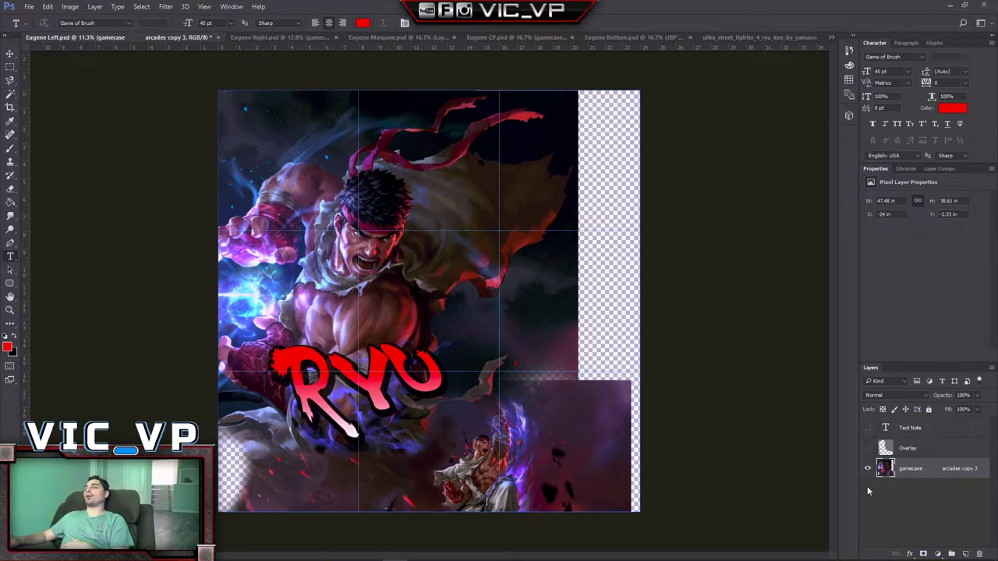
Show the left panel's Overlay layer and compare the cropped Ryu artwork with the right panel's Ken artwork
click(867, 448)
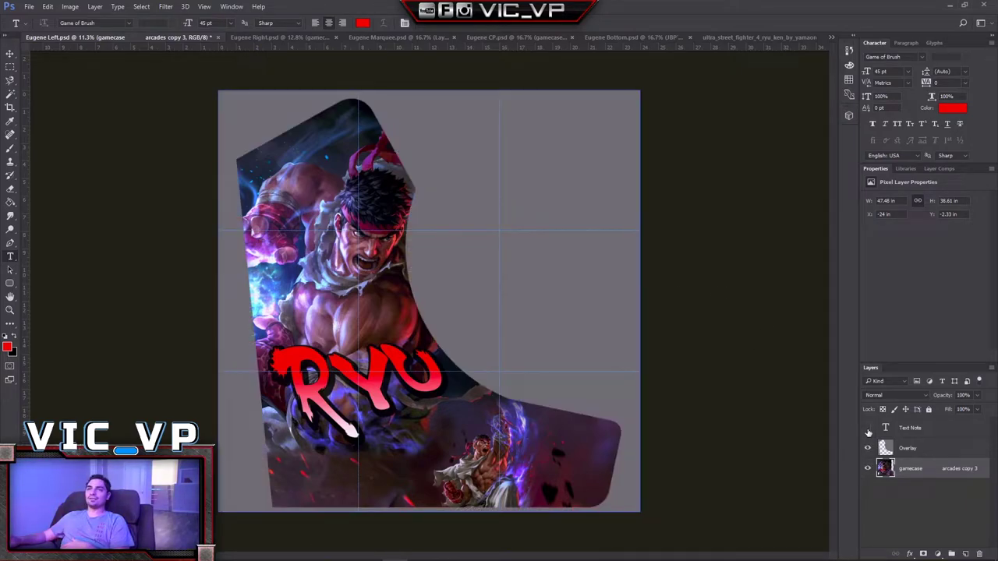
click(273, 39)
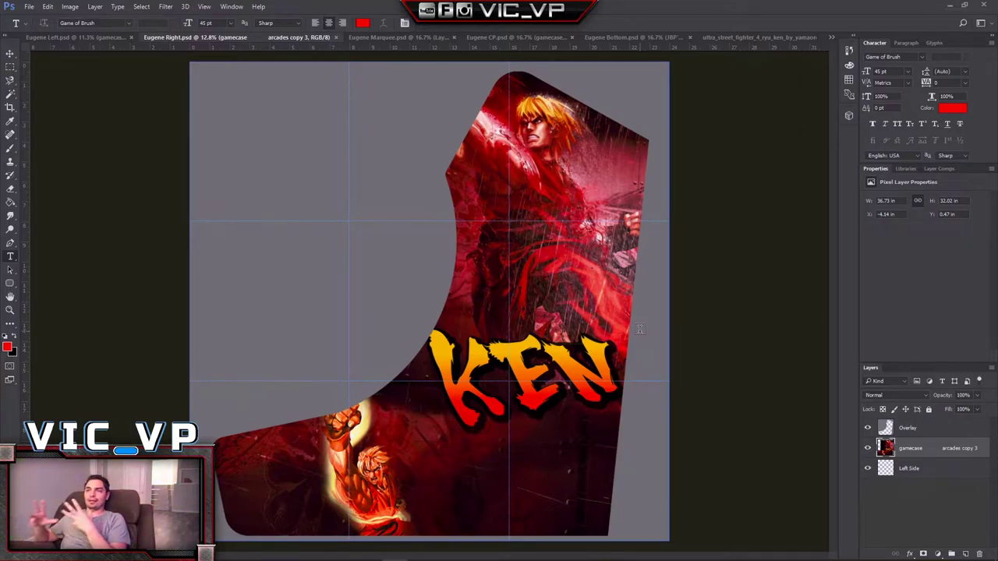
click(92, 38)
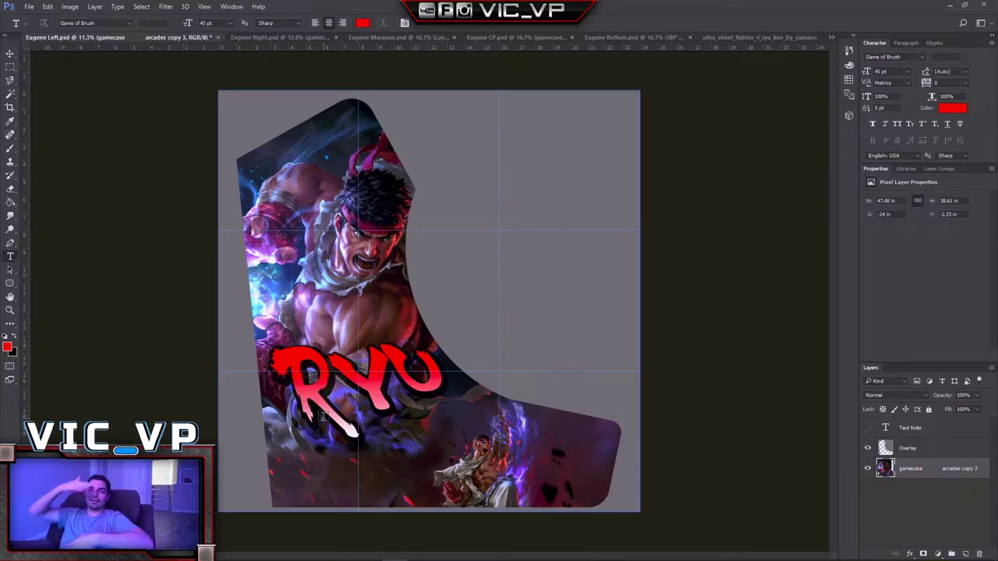
click(265, 35)
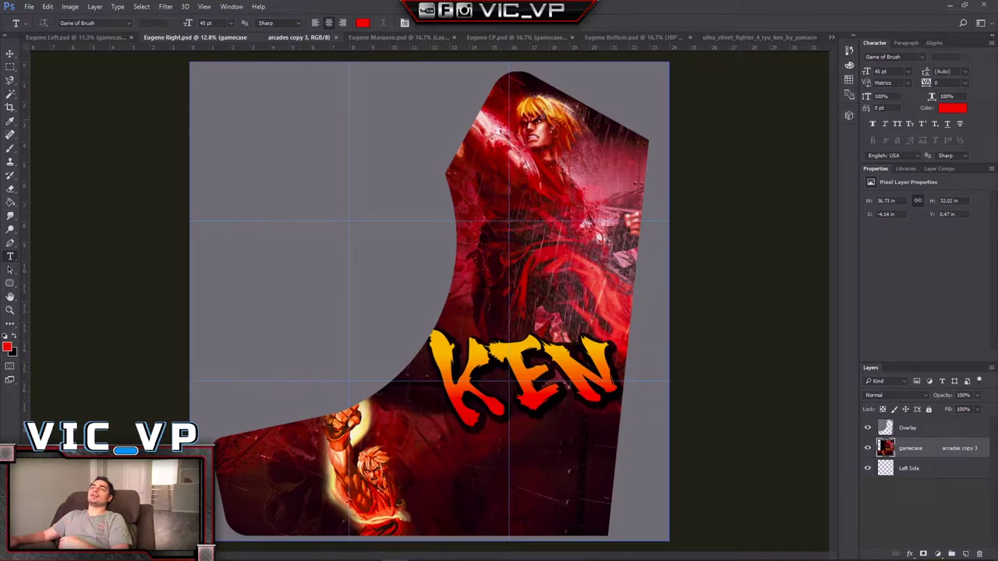
Hide and restore the right panel's Overlay layer to examine the uncropped Ken artwork, comparing it with the left panel
click(867, 427)
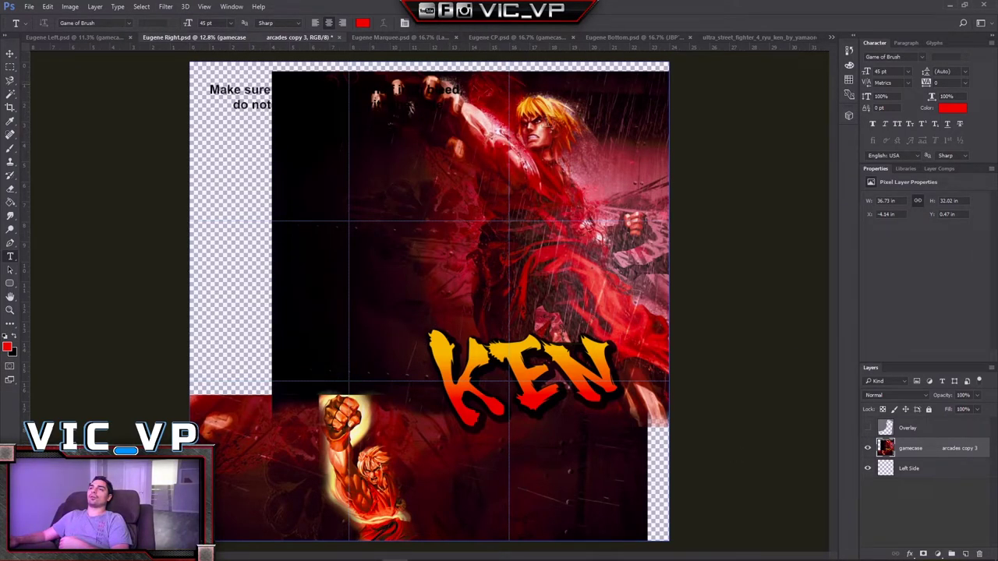
click(73, 37)
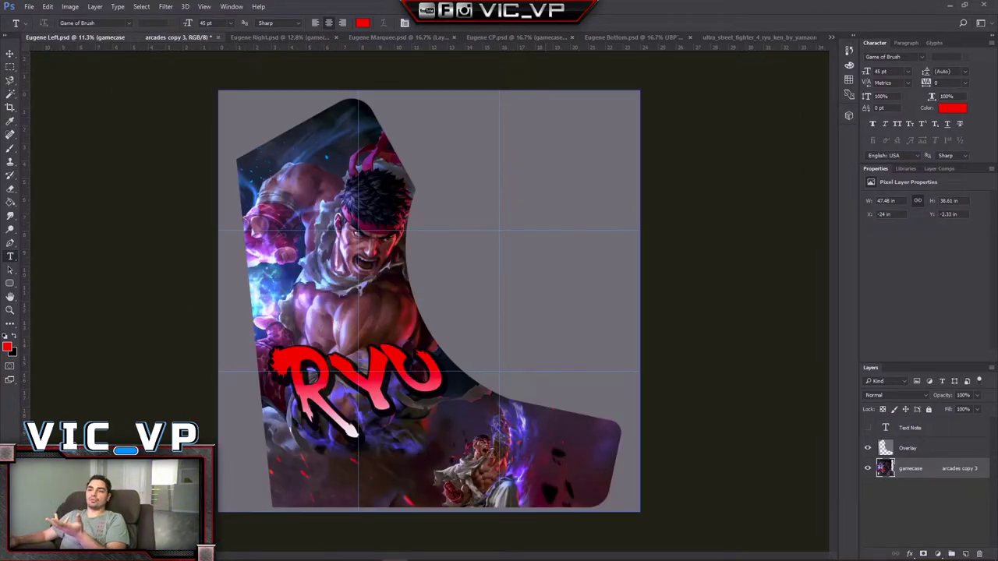
click(290, 39)
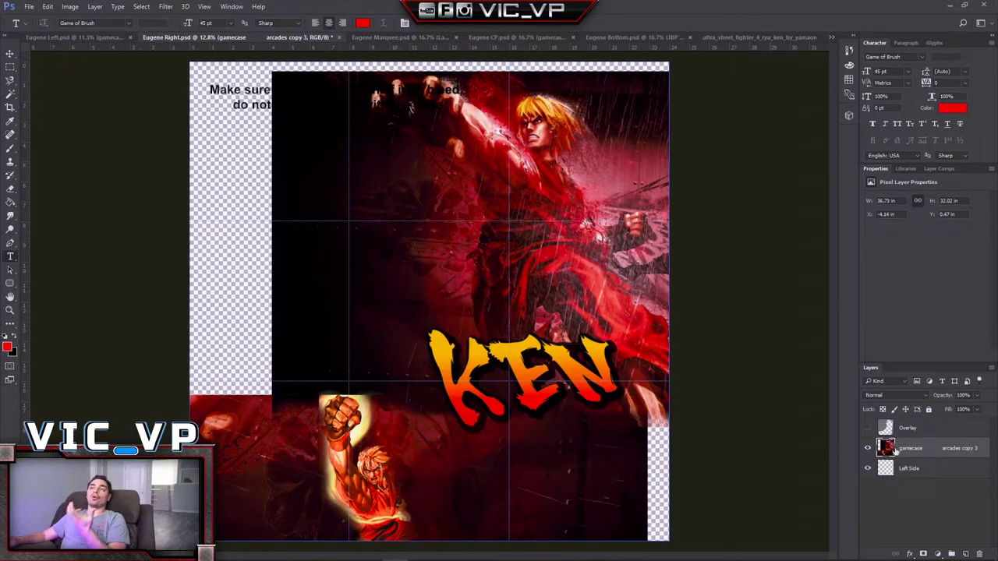
click(867, 428)
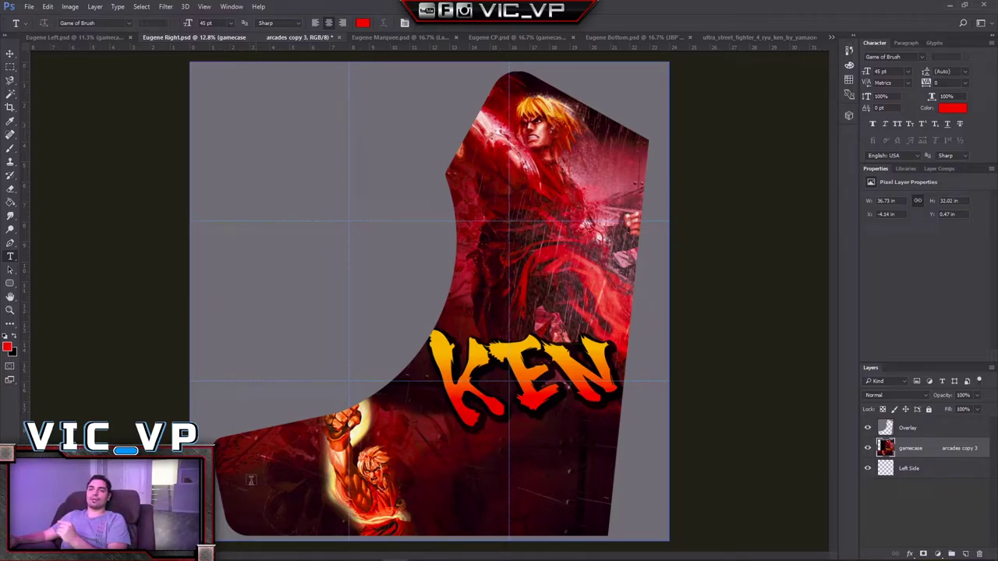
click(72, 37)
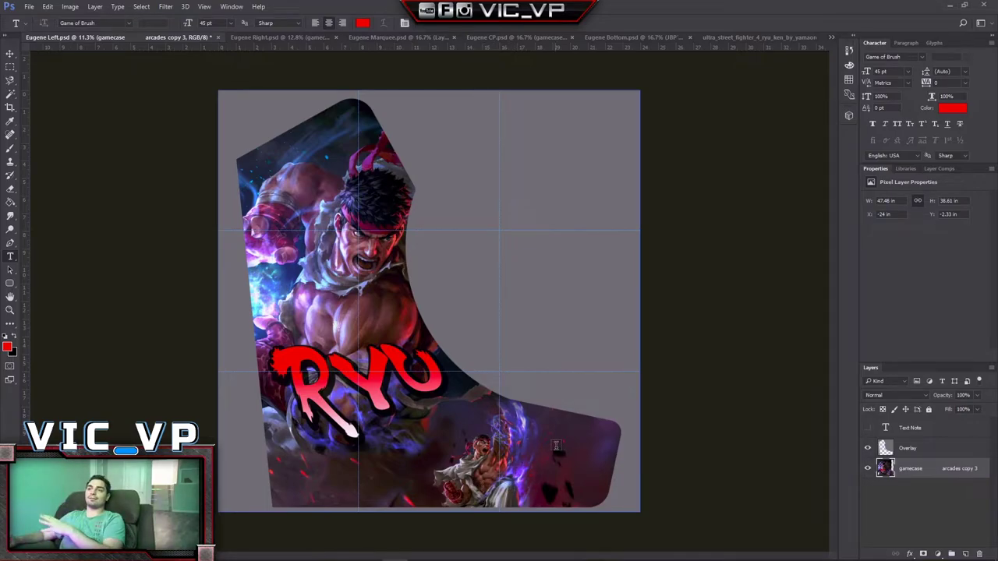
click(274, 37)
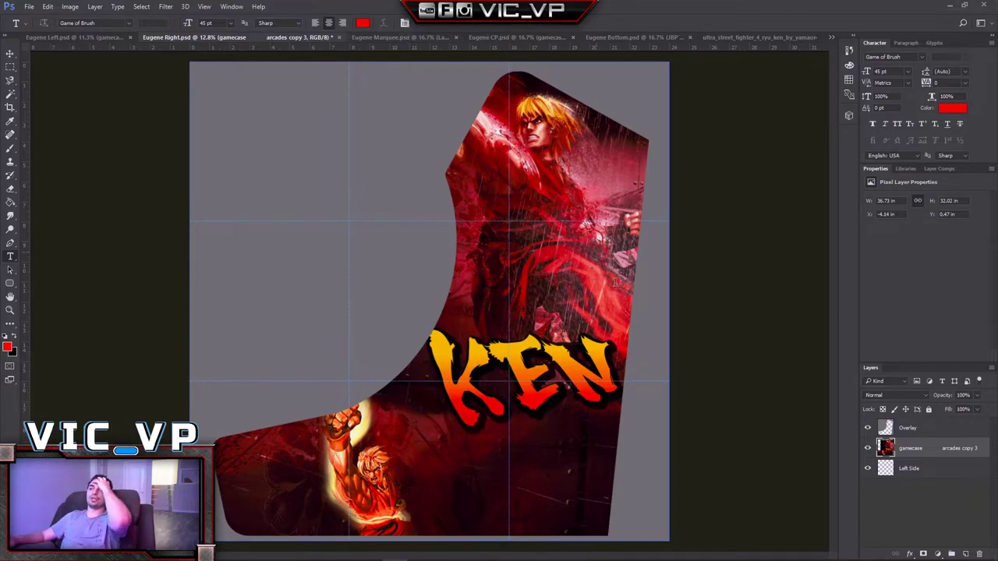
Bring up the marquee document, and open its source image background.png from the Downloads folder
click(394, 39)
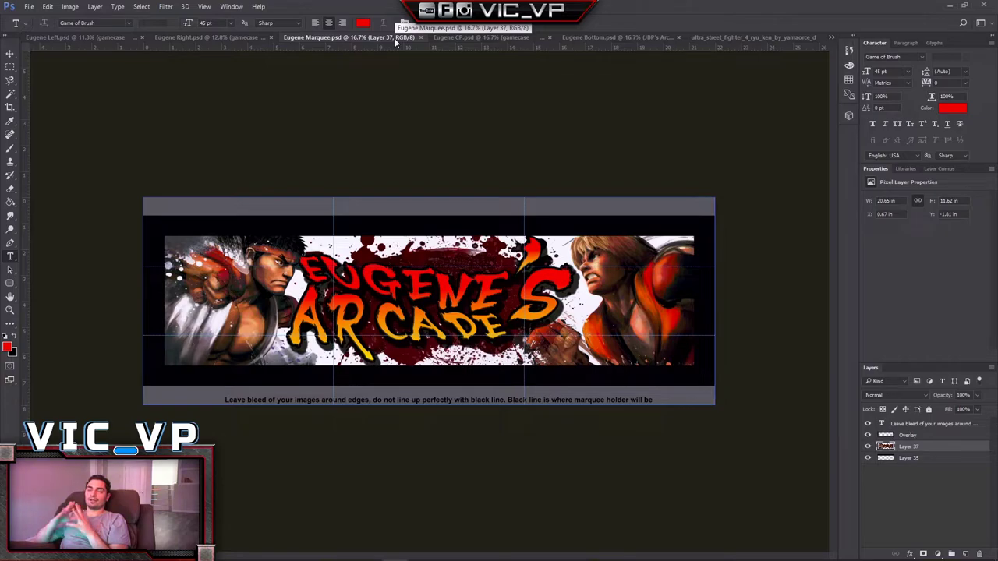
click(29, 7)
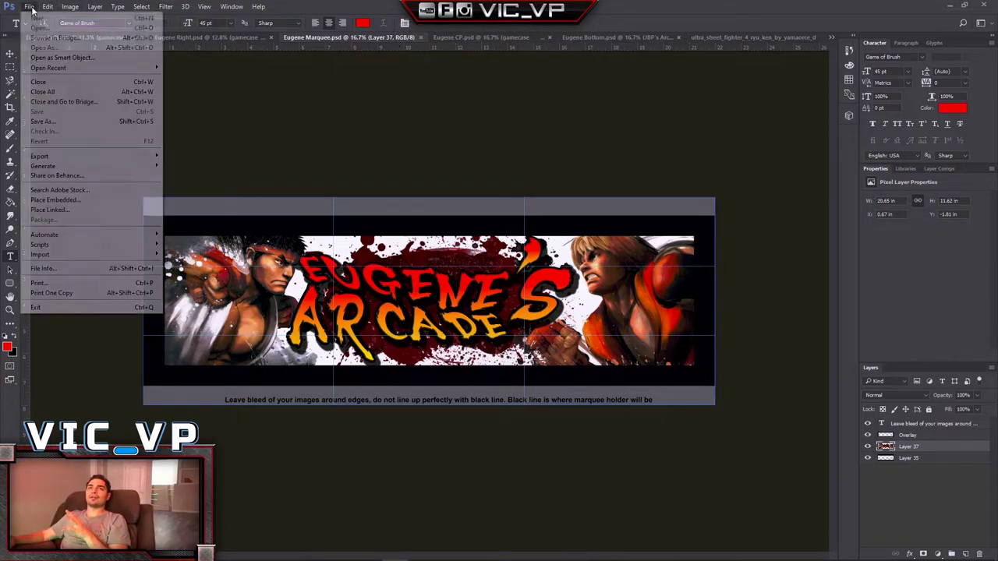
click(41, 27)
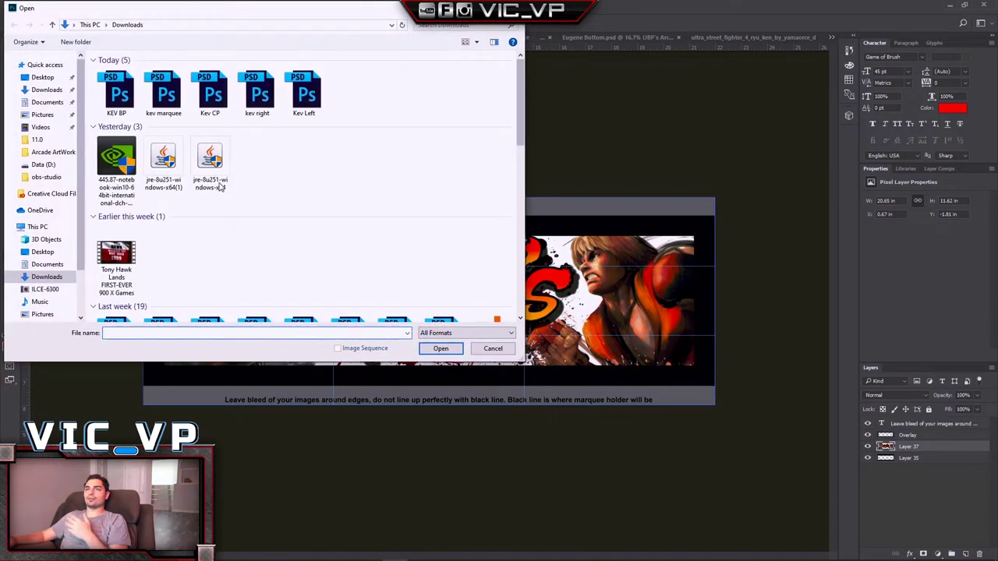
scroll(392, 207, down, 8)
scroll(286, 211, up, 2)
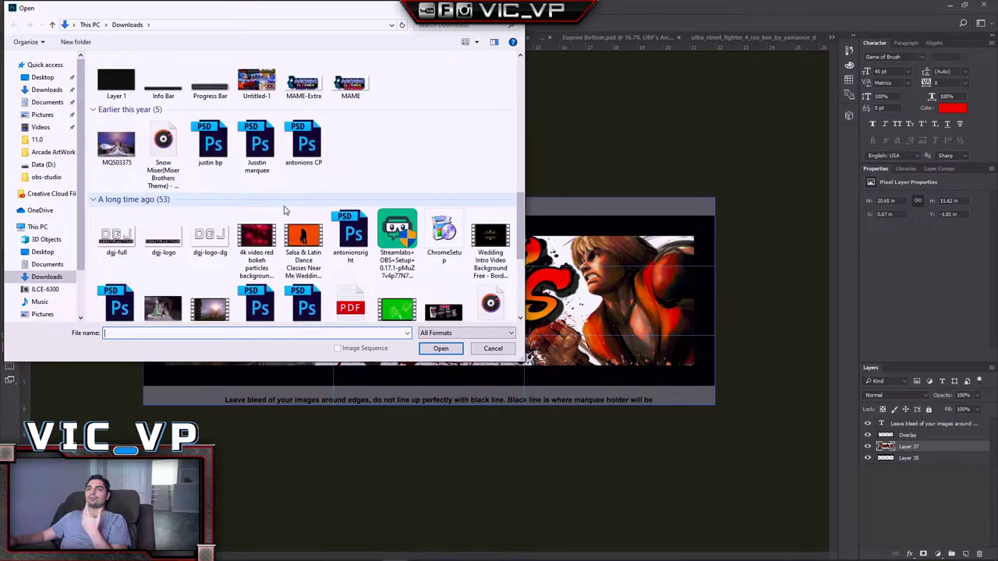
scroll(285, 211, up, 8)
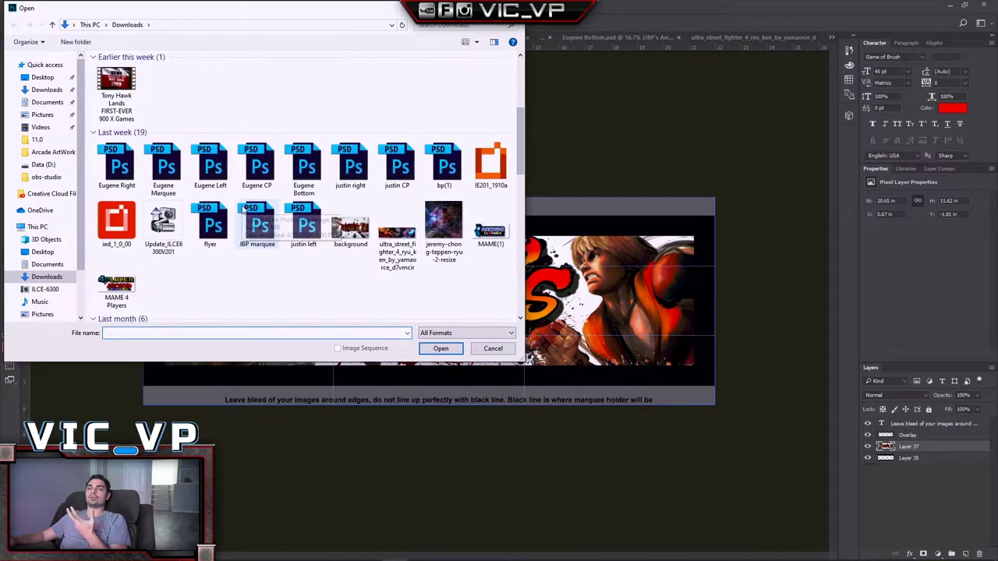
click(47, 102)
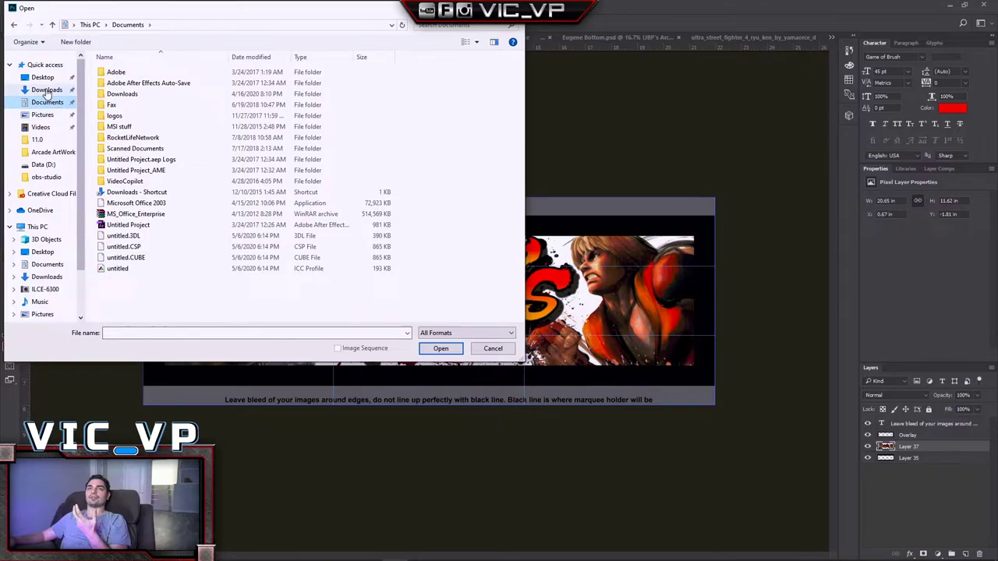
click(46, 91)
scroll(318, 174, down, 8)
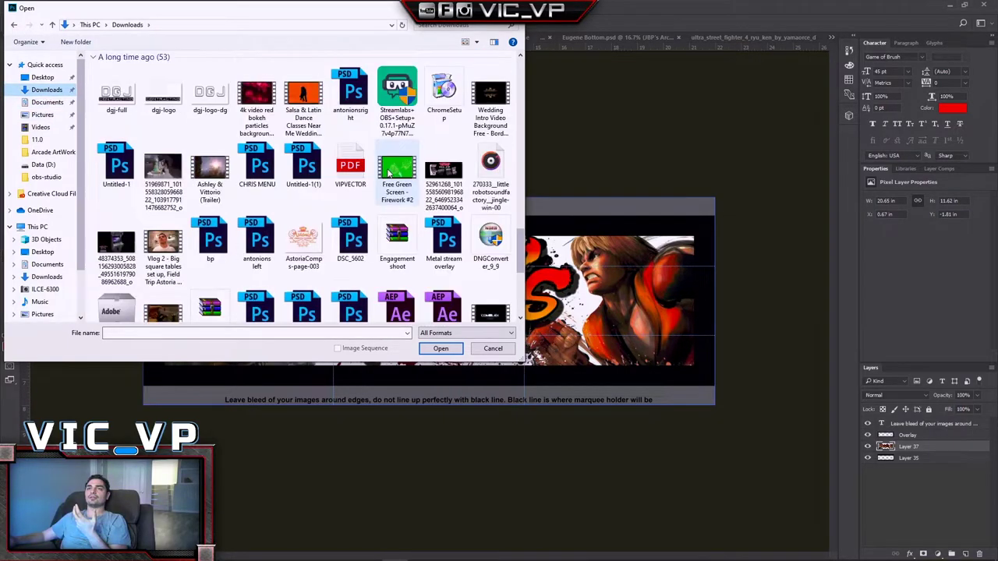
scroll(390, 173, up, 6)
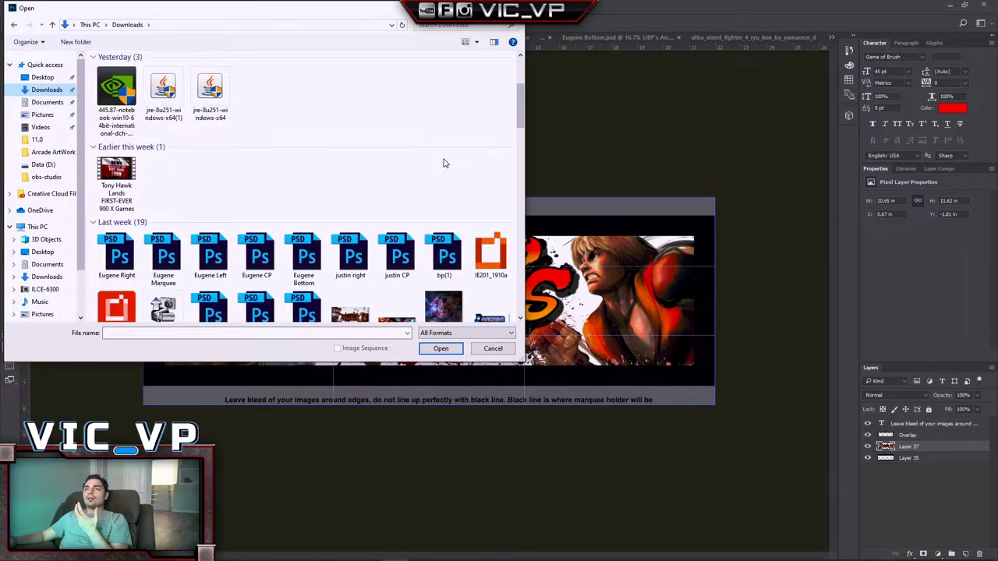
scroll(442, 163, down, 3)
double_click(350, 216)
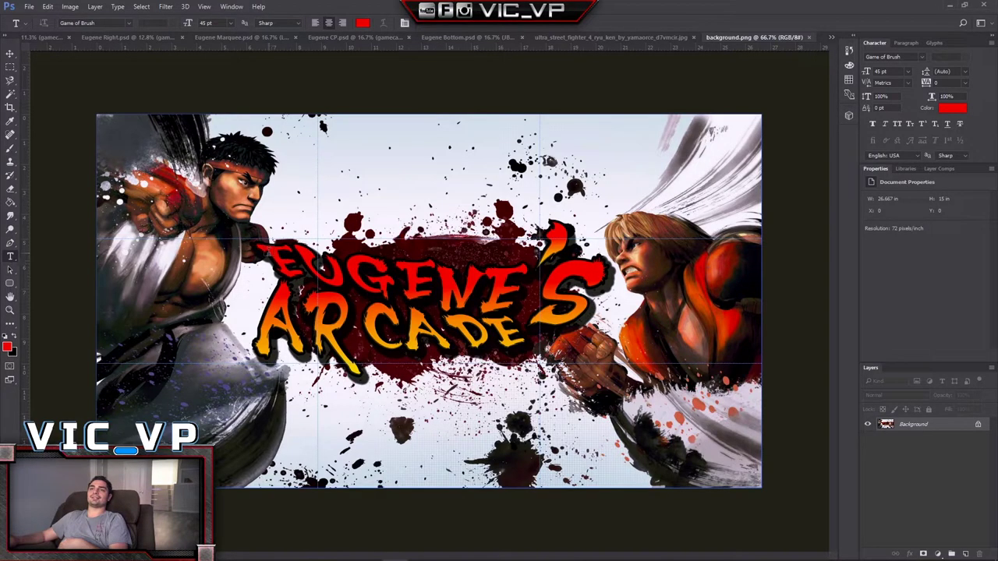
Compare the source image with the cropped marquee layout, and bring up the control panel document
click(231, 37)
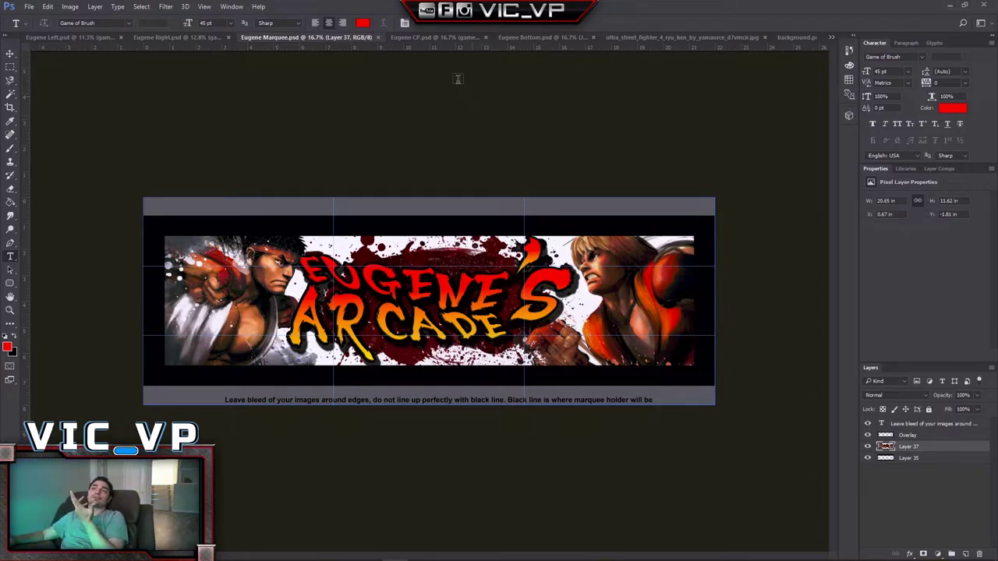
click(442, 37)
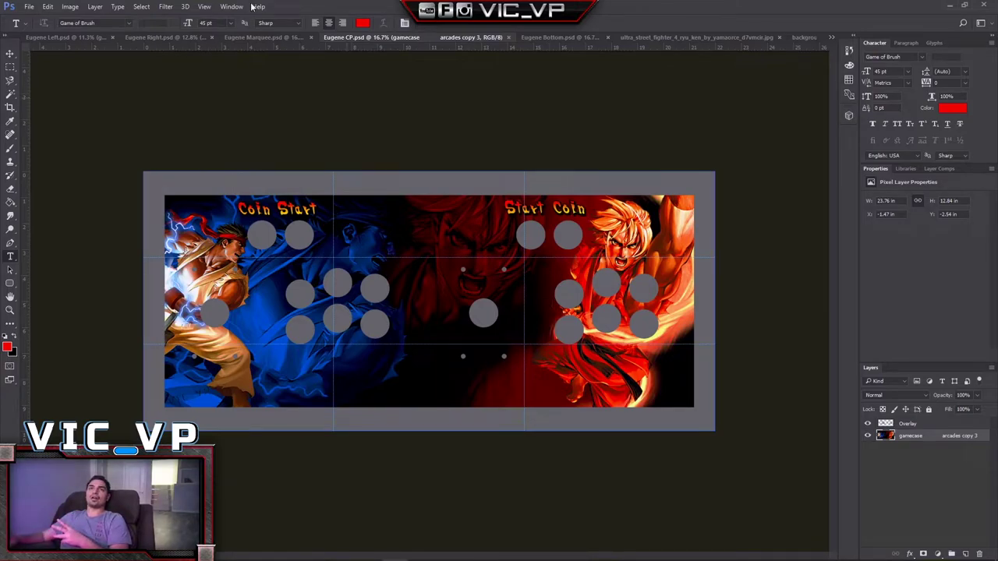
click(28, 6)
click(47, 28)
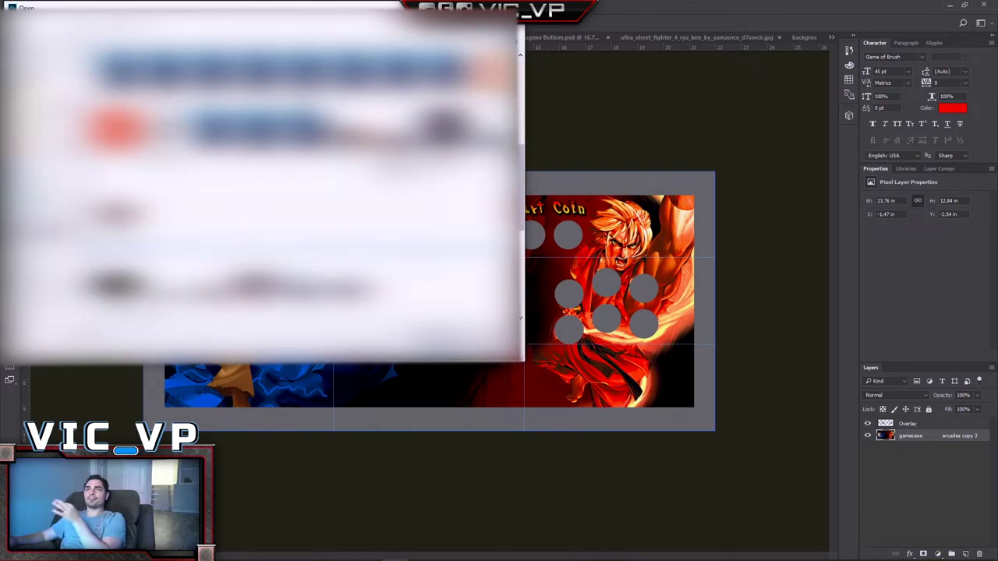
scroll(296, 187, down, 5)
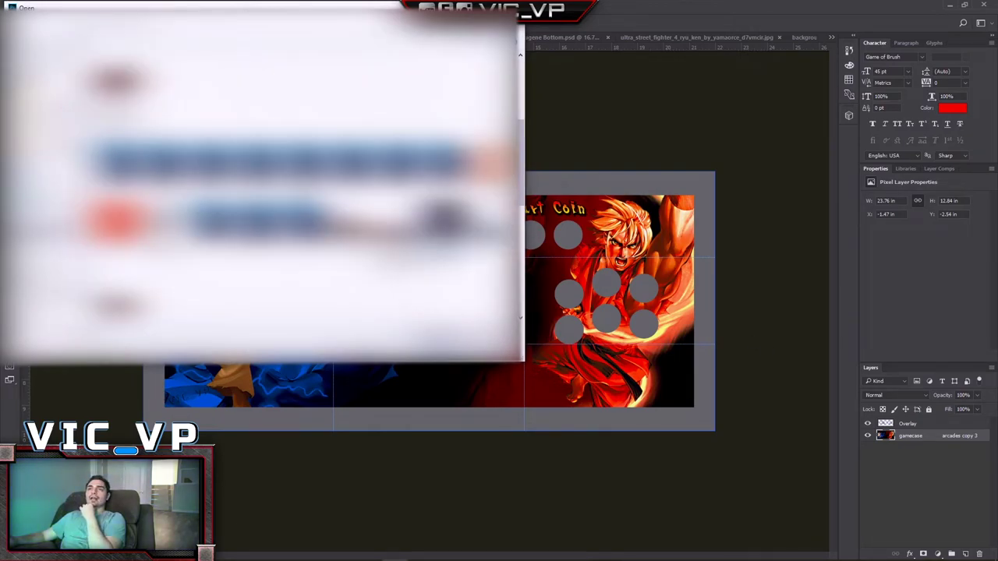
scroll(261, 195, up, 2)
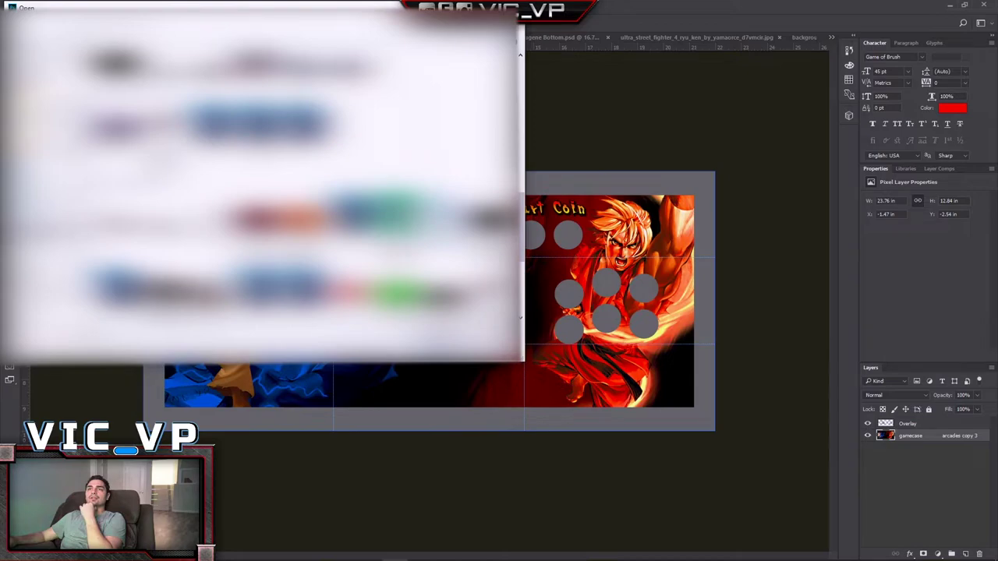
scroll(261, 187, up, 2)
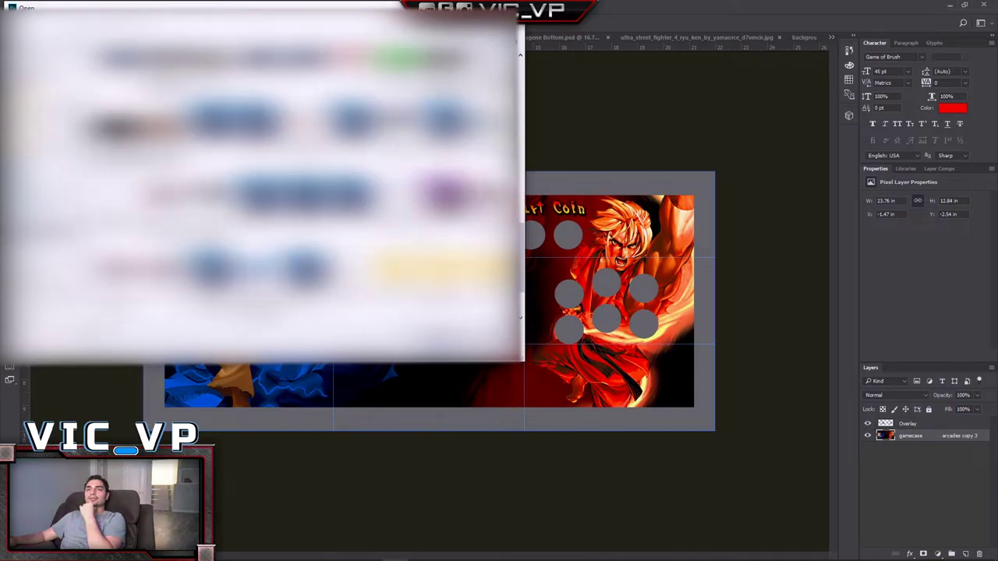
scroll(261, 187, up, 3)
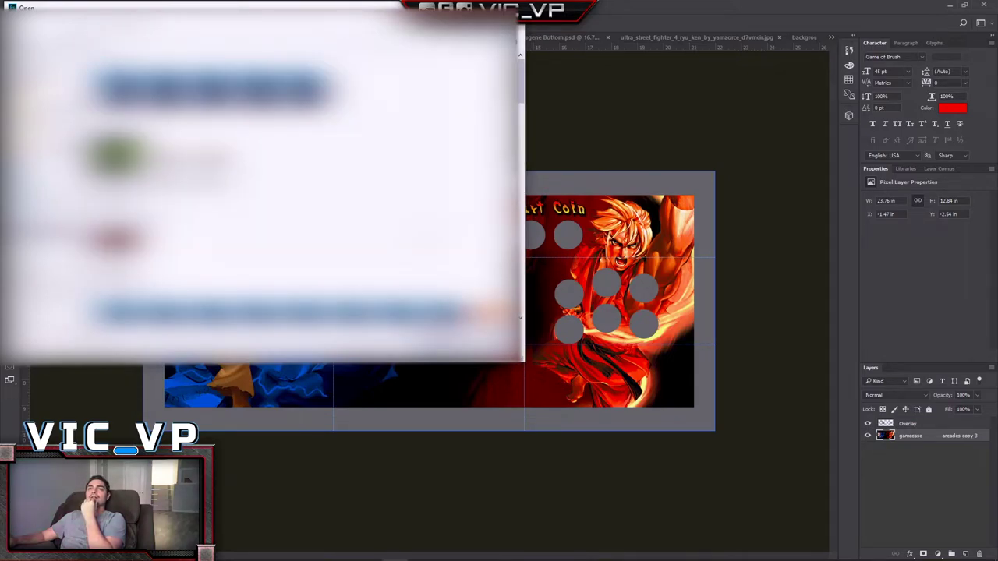
scroll(261, 187, down, 3)
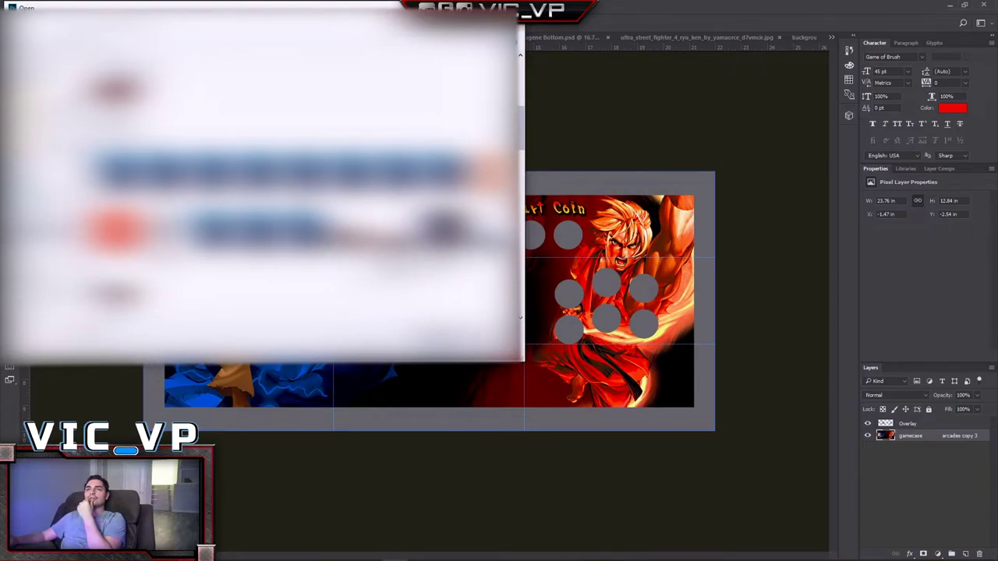
scroll(261, 187, down, 2)
scroll(261, 187, down, 2)
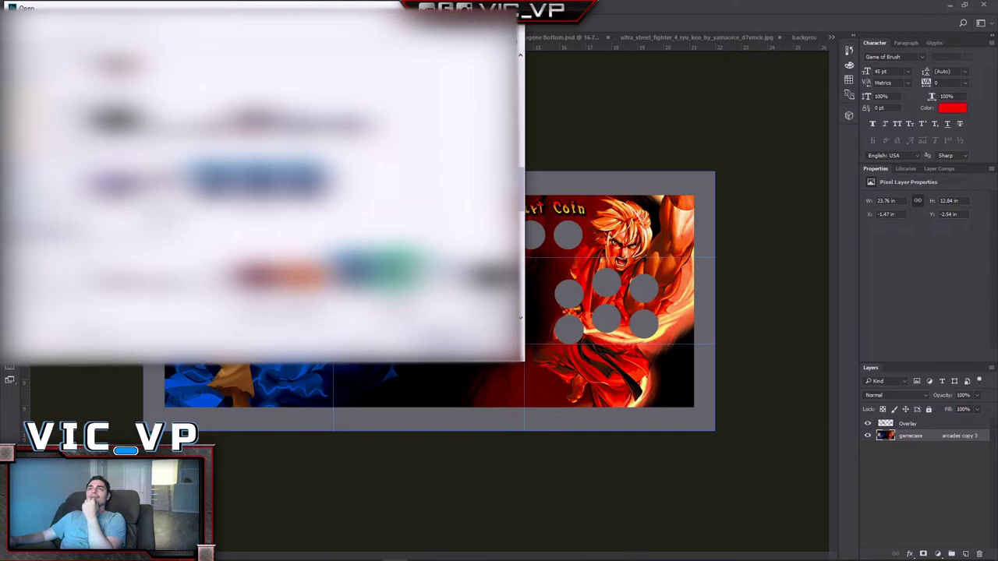
scroll(261, 187, down, 3)
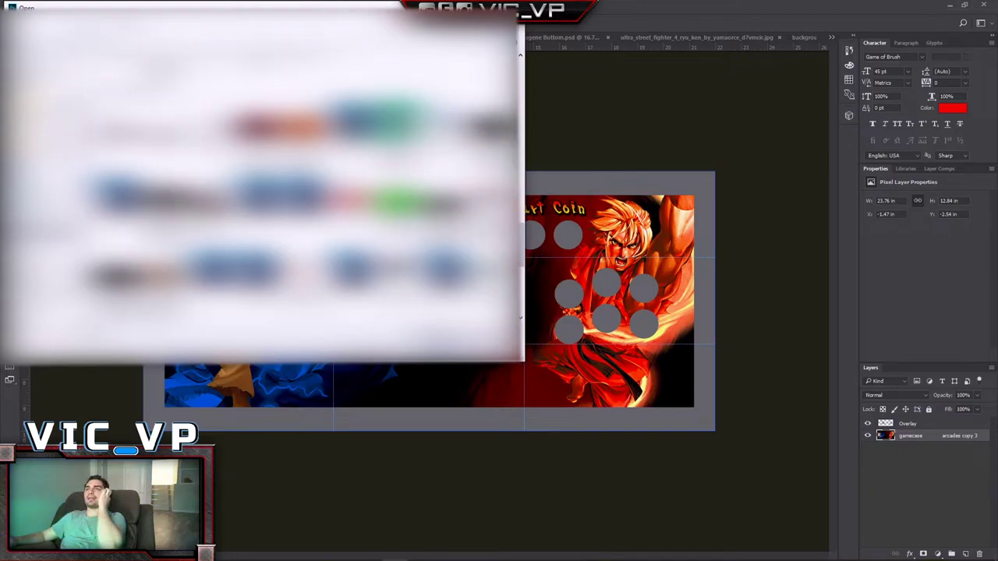
key(Escape)
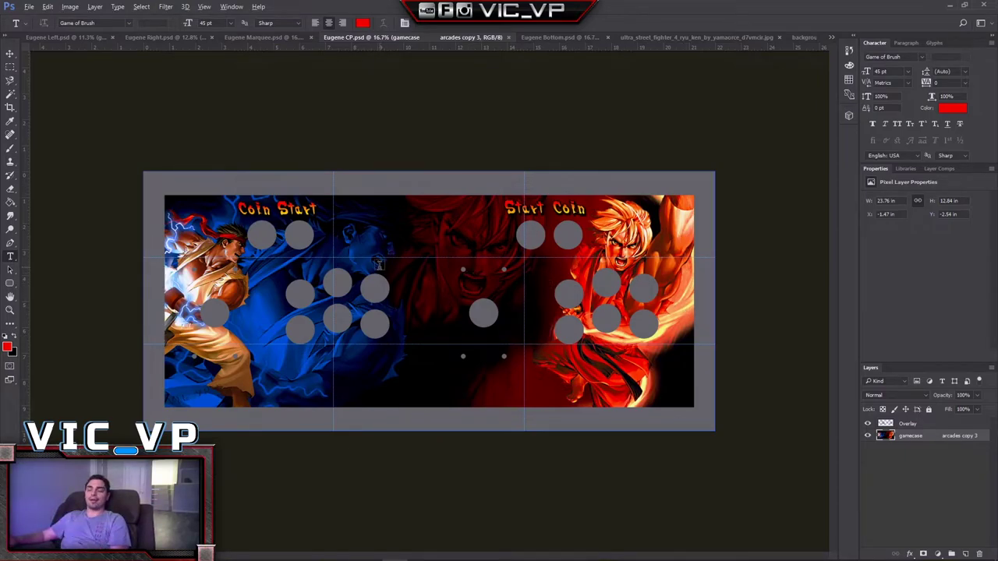
Inspect the control panel's Ryu and Ken artwork around the button cutouts, and bring up the wide ultra_street_fighter_4 Ryu and Ken image
scroll(377, 265, up, 3)
scroll(323, 293, left, 3)
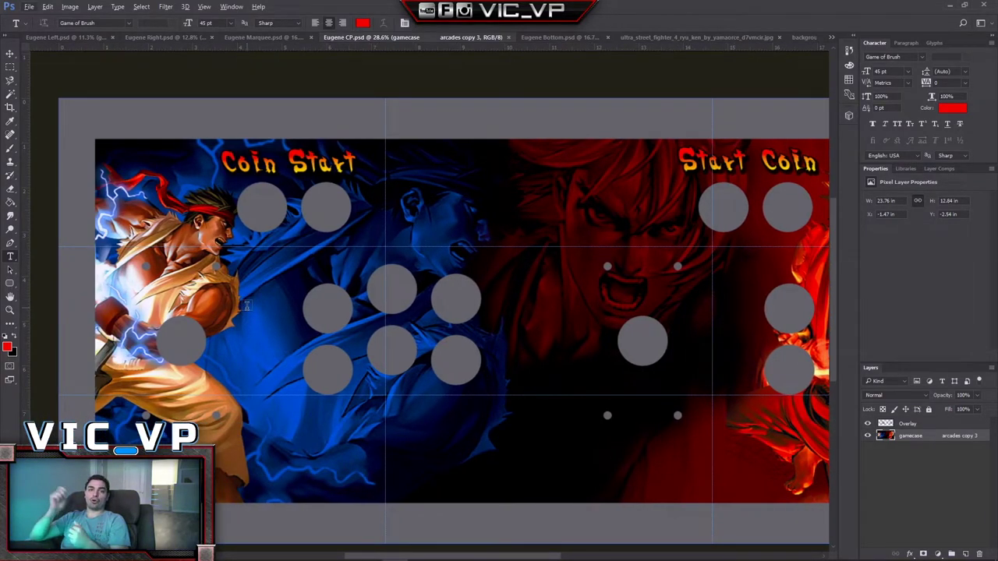
scroll(257, 315, right, 3)
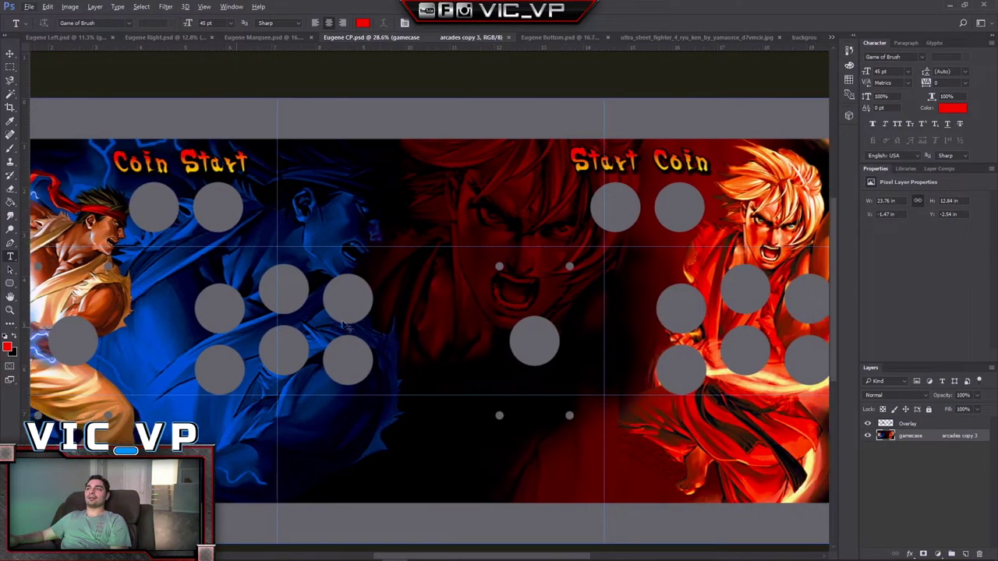
scroll(345, 325, right, 1)
scroll(707, 206, right, 1)
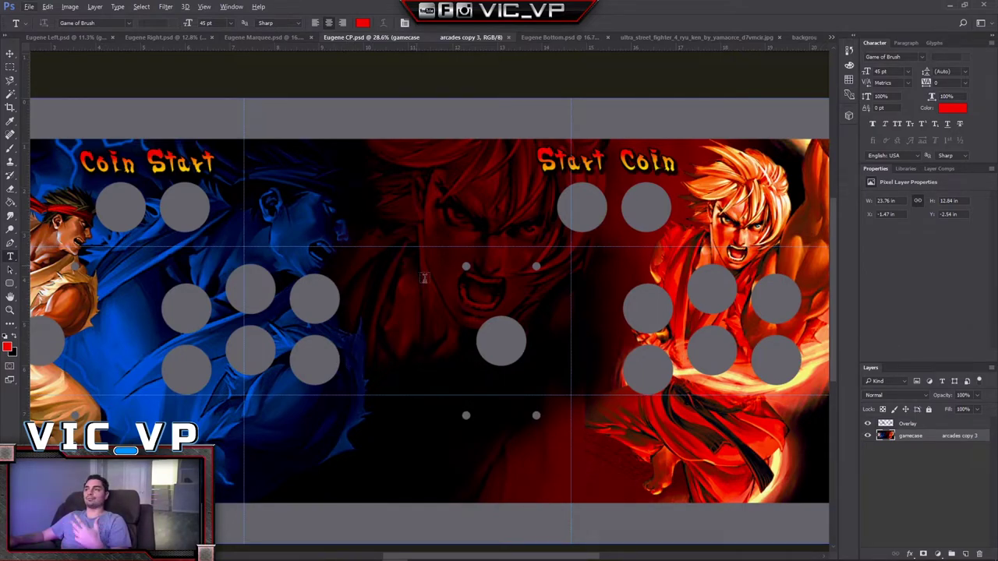
scroll(413, 353, down, 3)
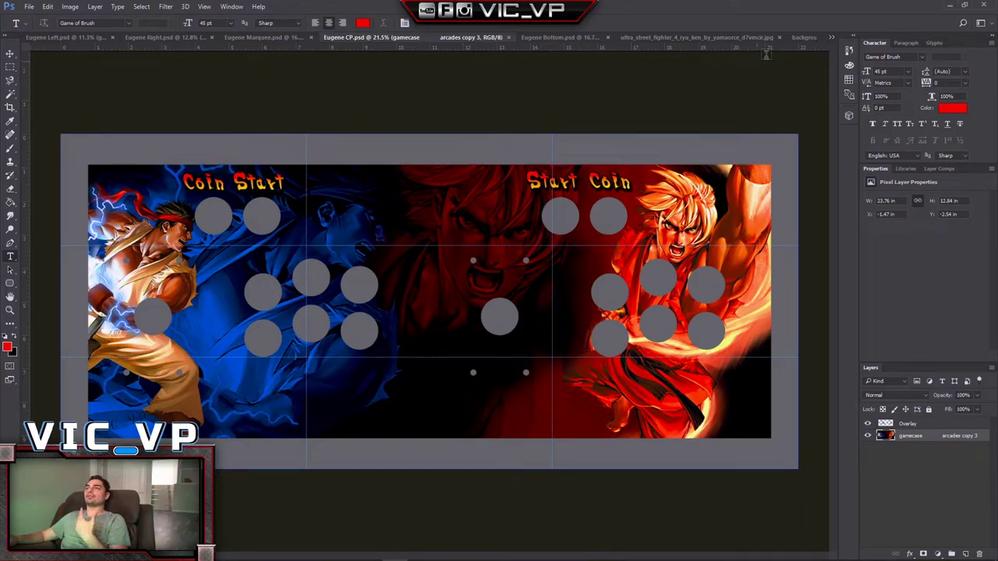
click(712, 37)
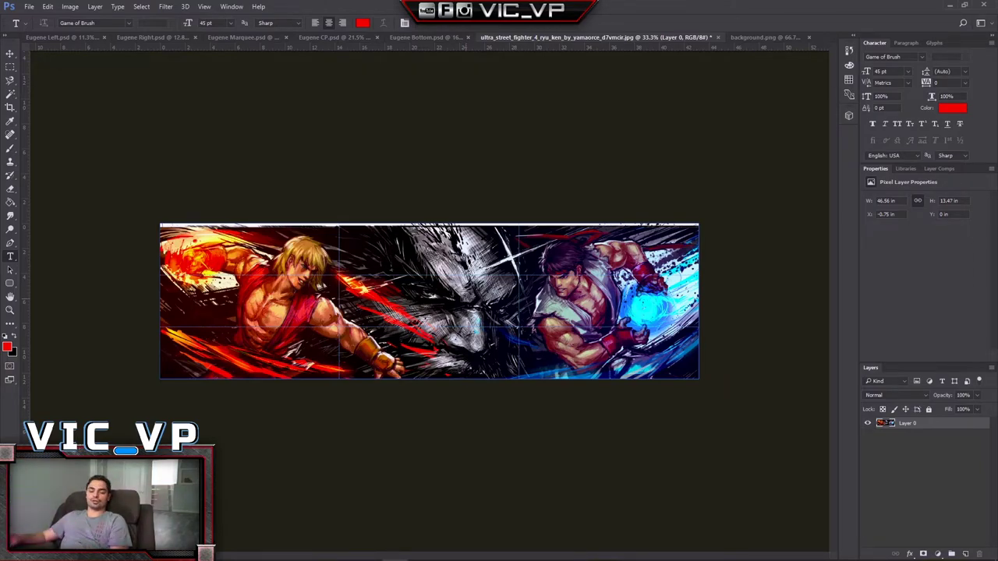
Flip the wide Ryu and Ken image horizontally with Free Transform so Ryu and Ken swap sides
key(ctrl+plus)
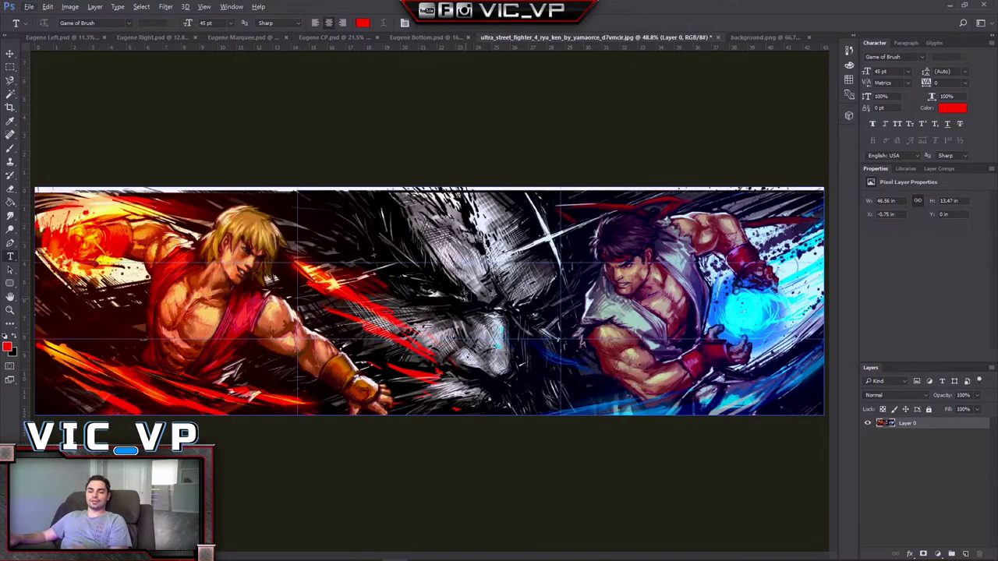
key(ctrl+minus)
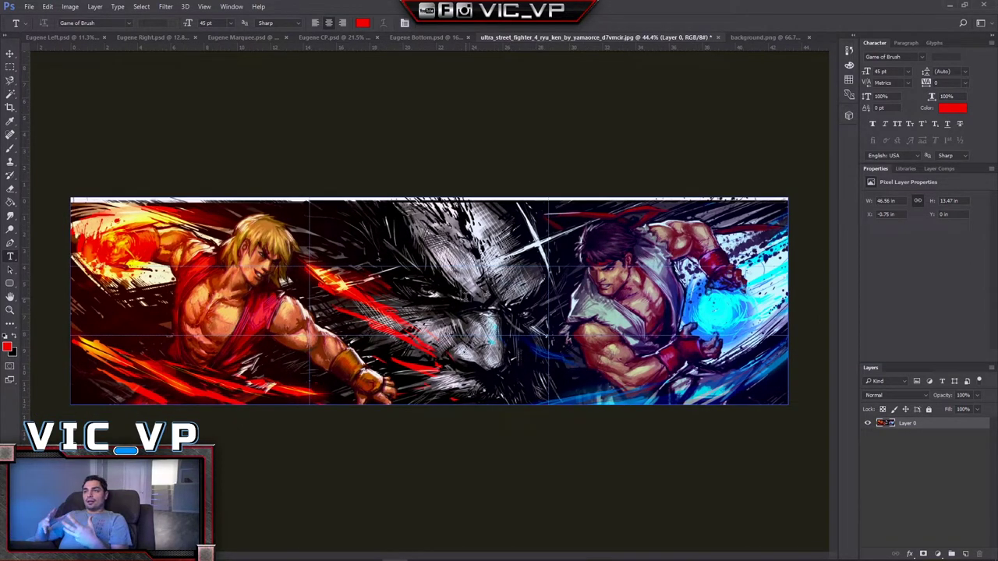
click(10, 67)
right_click(379, 269)
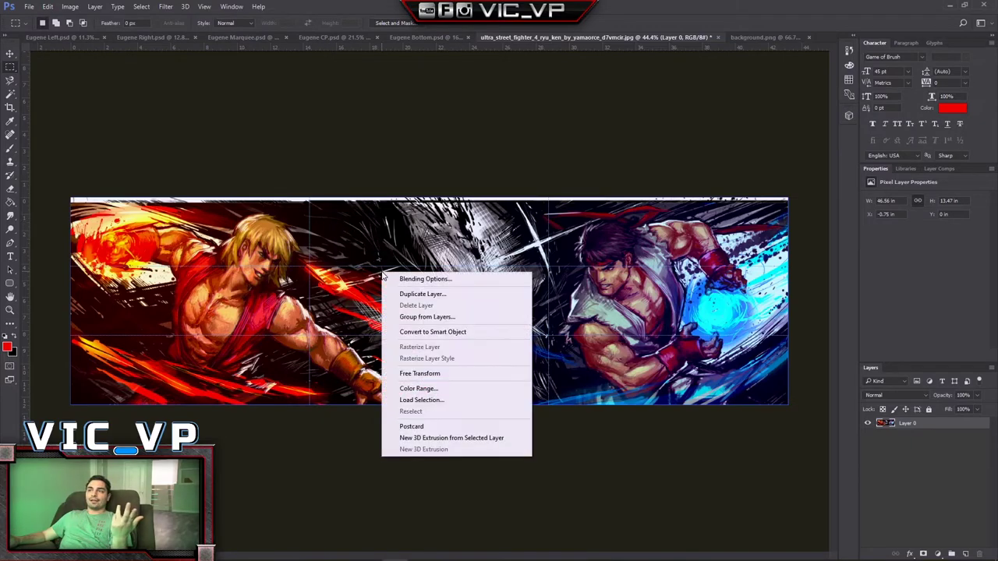
click(405, 374)
right_click(493, 293)
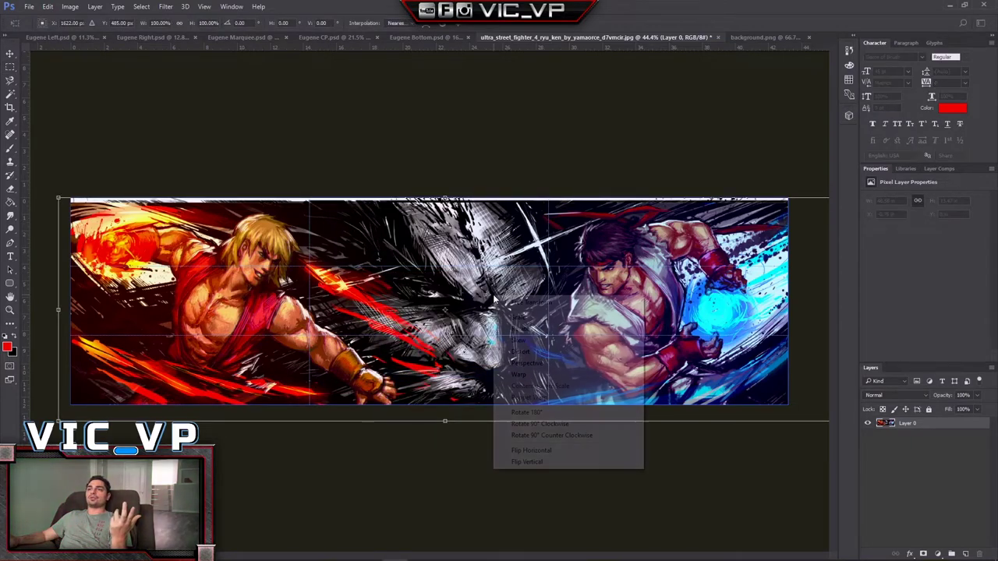
click(545, 450)
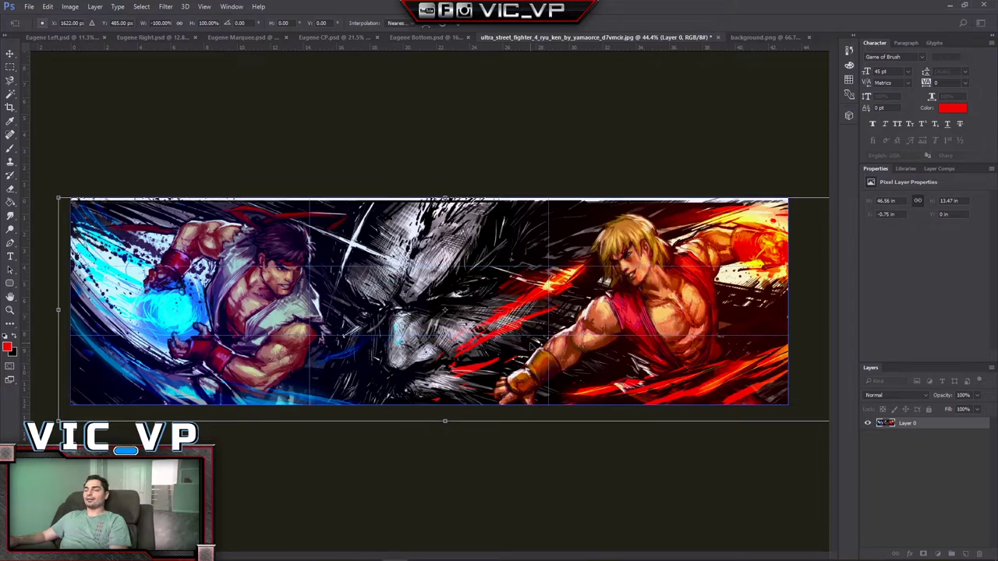
key(Return)
key(m)
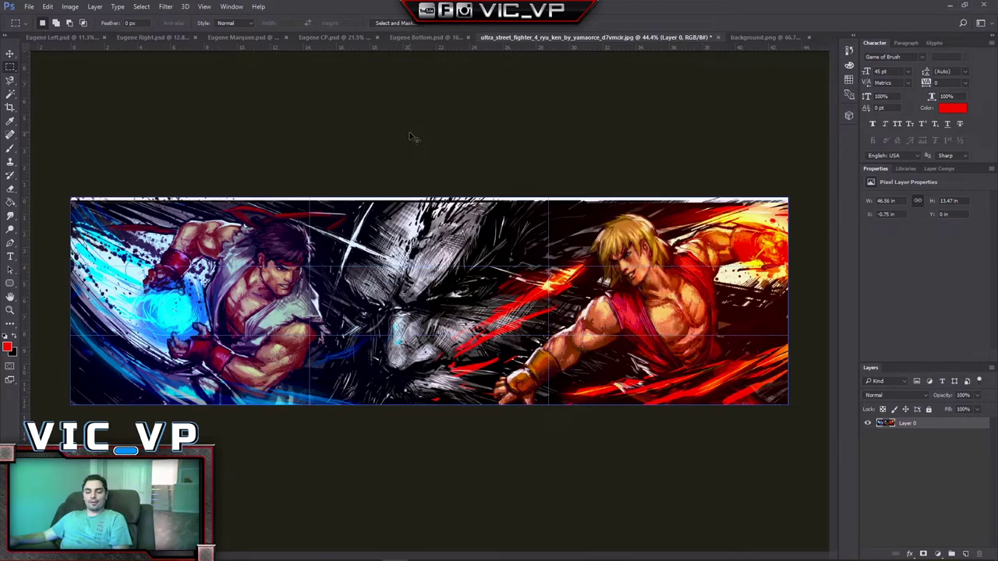
Copy the entire flipped image and paste it into the control panel document between the artwork and the Overlay layer
key(ctrl+a)
key(ctrl+c)
click(325, 36)
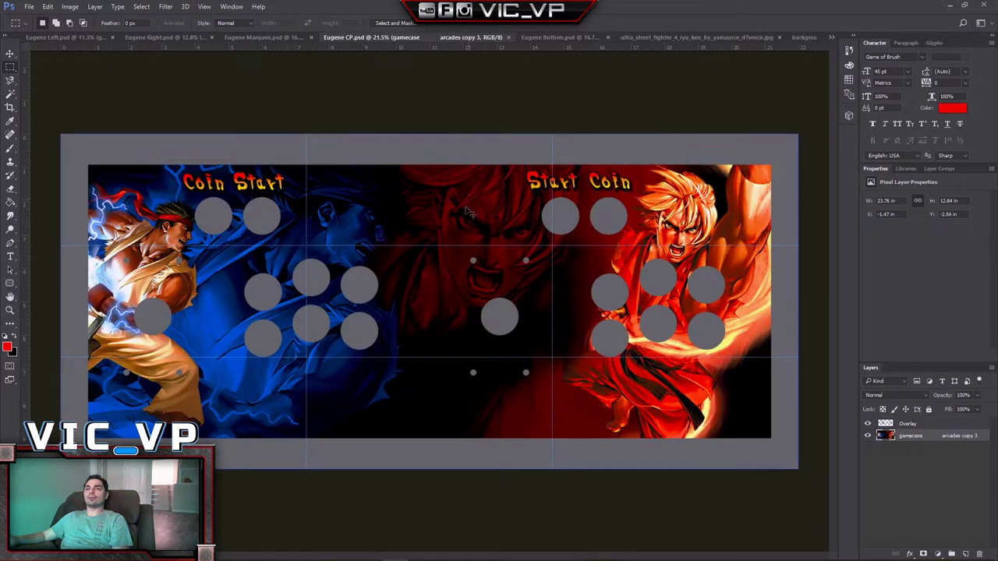
key(ctrl+v)
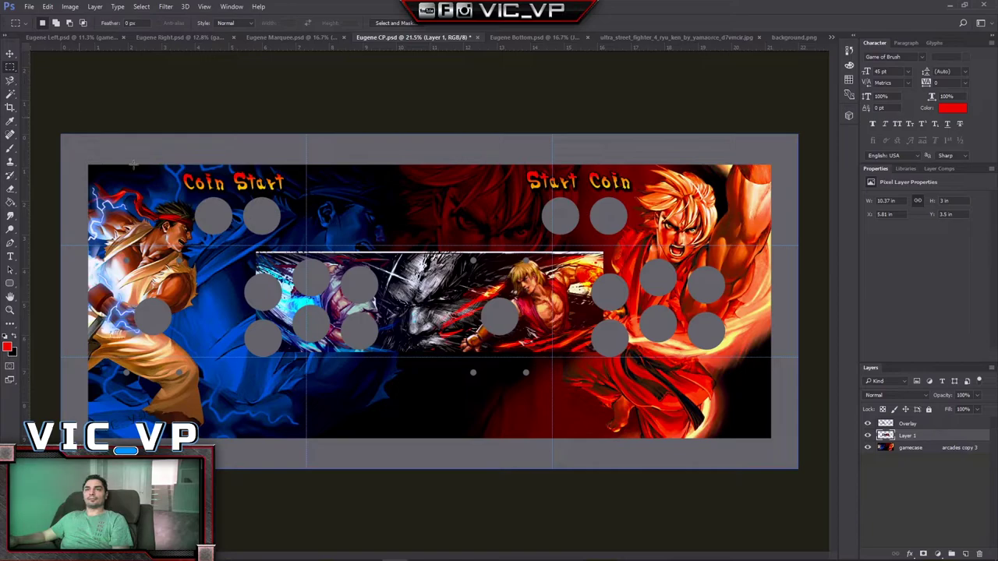
Try scaling the pasted image to about 303% and positioning it across the whole control panel, and delete that trial layer
right_click(453, 299)
click(510, 401)
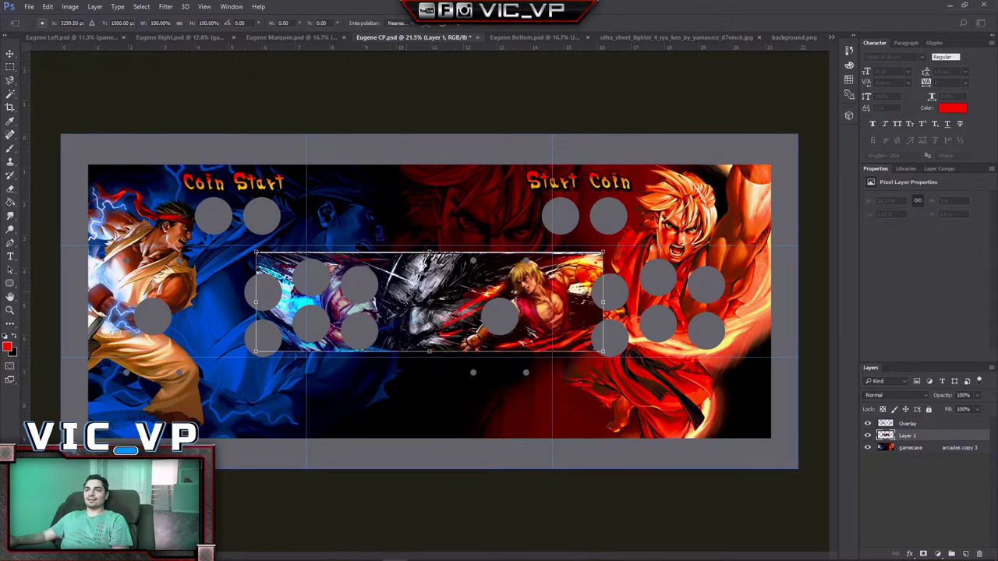
drag(402, 293, 219, 198)
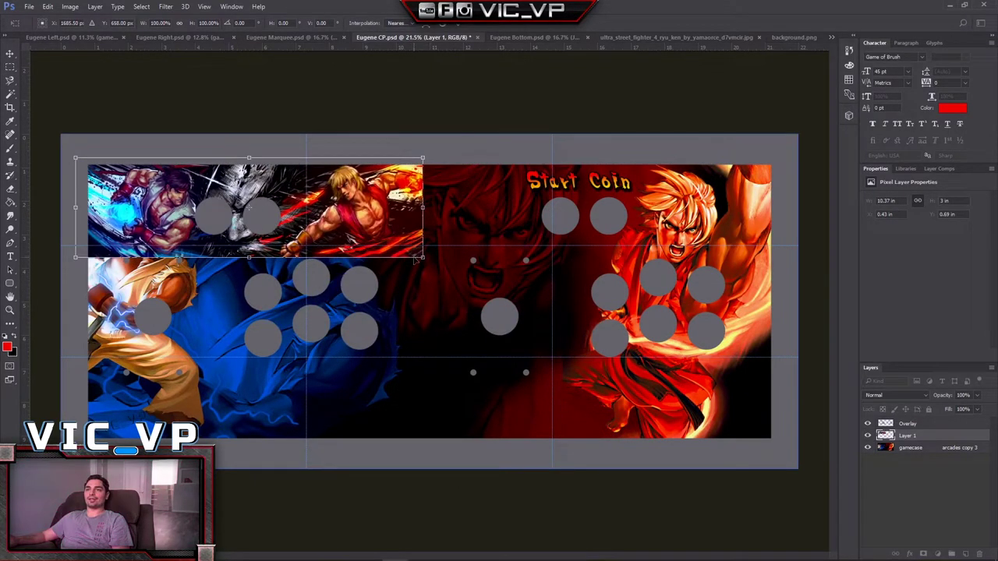
drag(422, 256, 885, 436)
drag(520, 416, 222, 417)
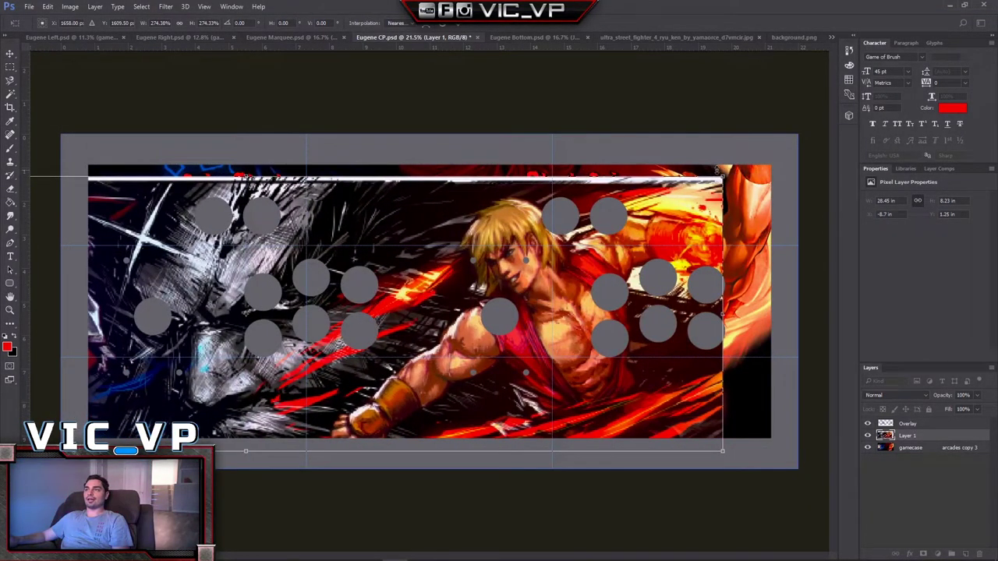
drag(724, 173, 823, 138)
drag(394, 230, 500, 229)
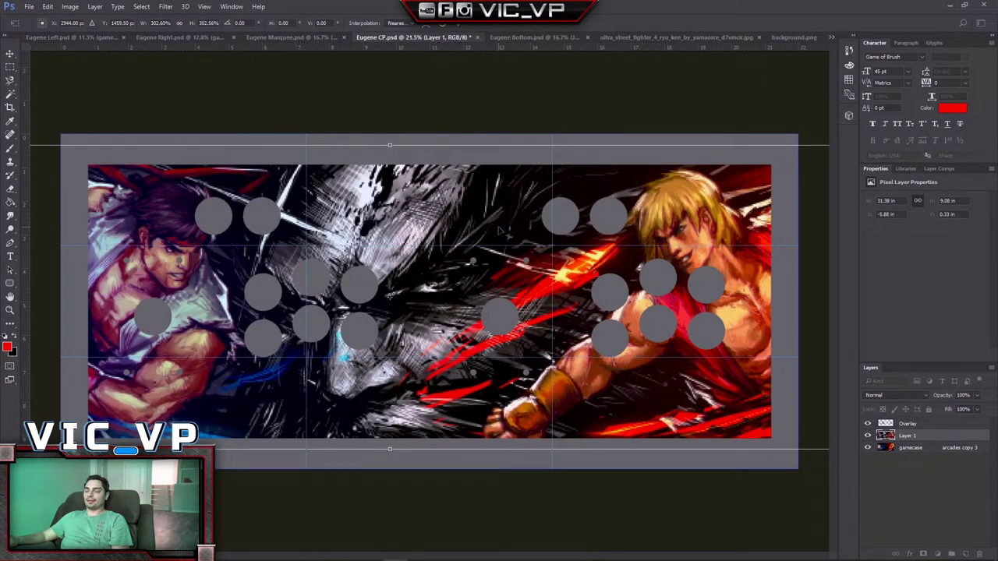
key(m)
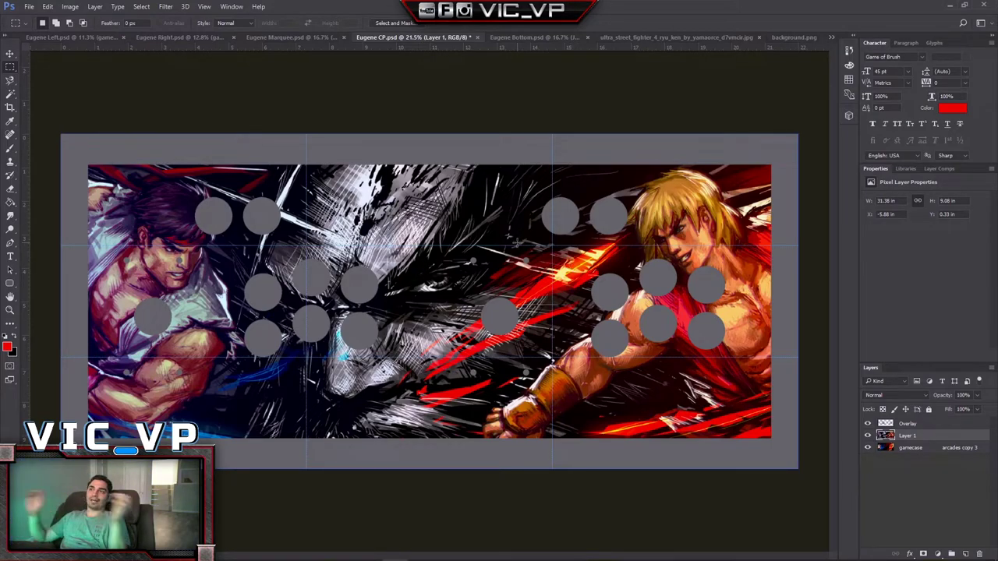
key(Delete)
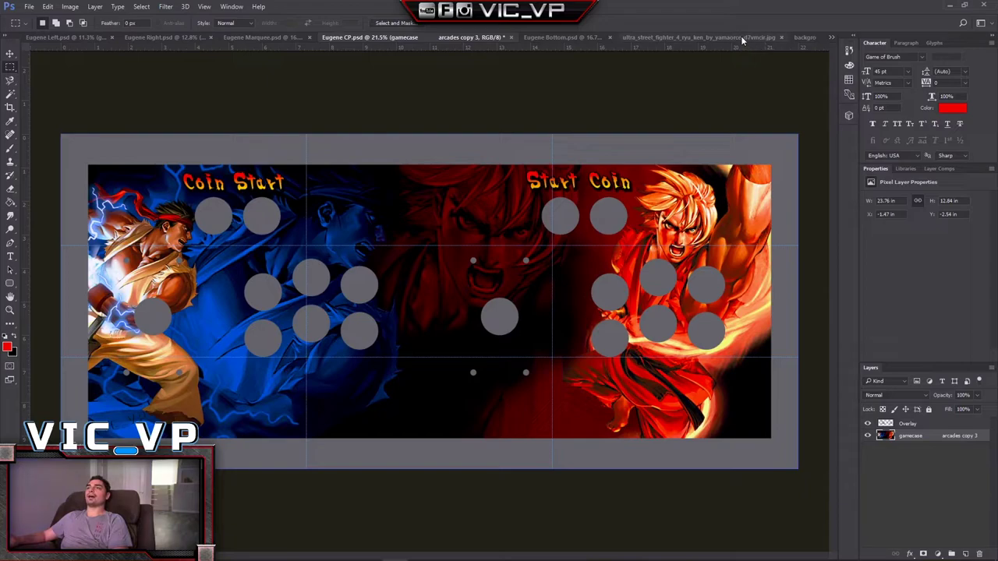
Review the bottom panel, marquee, both side panels and control panel documents to compare their Street Fighter artwork
click(555, 36)
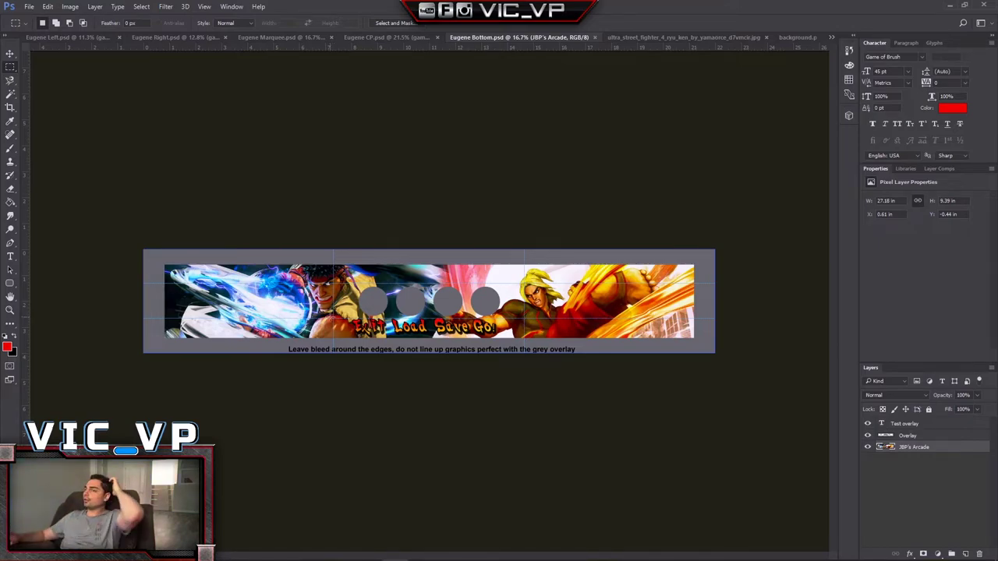
click(380, 35)
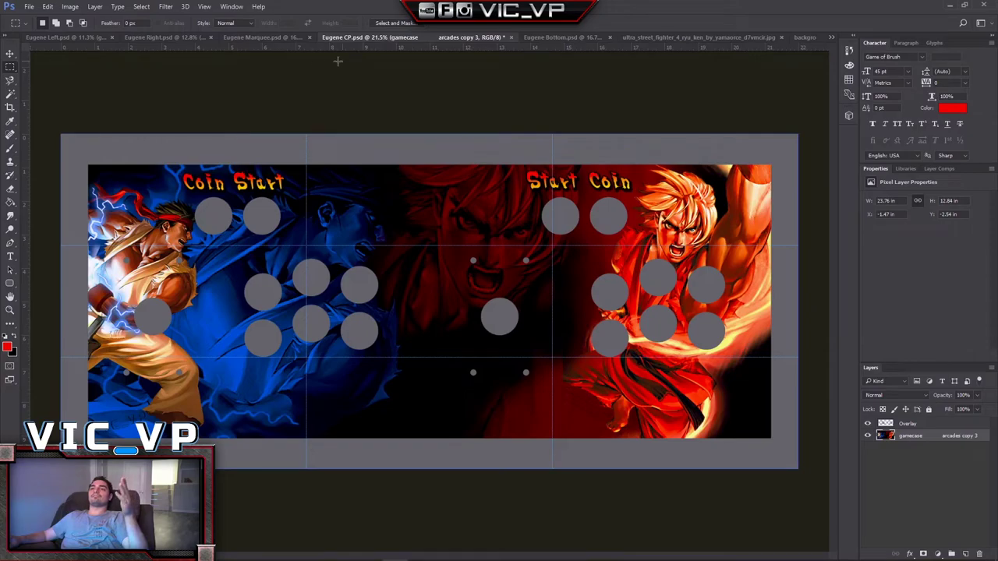
click(260, 38)
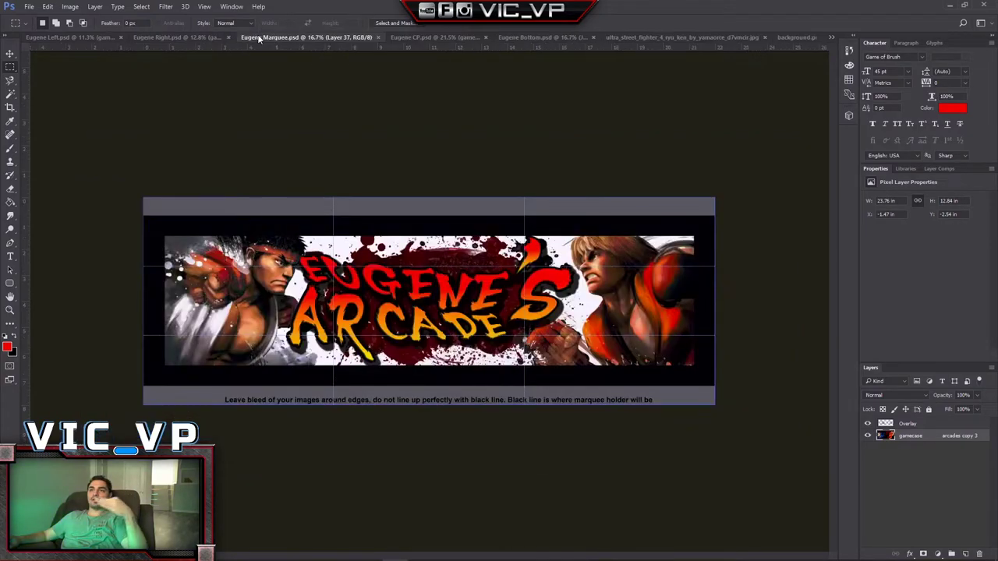
click(99, 36)
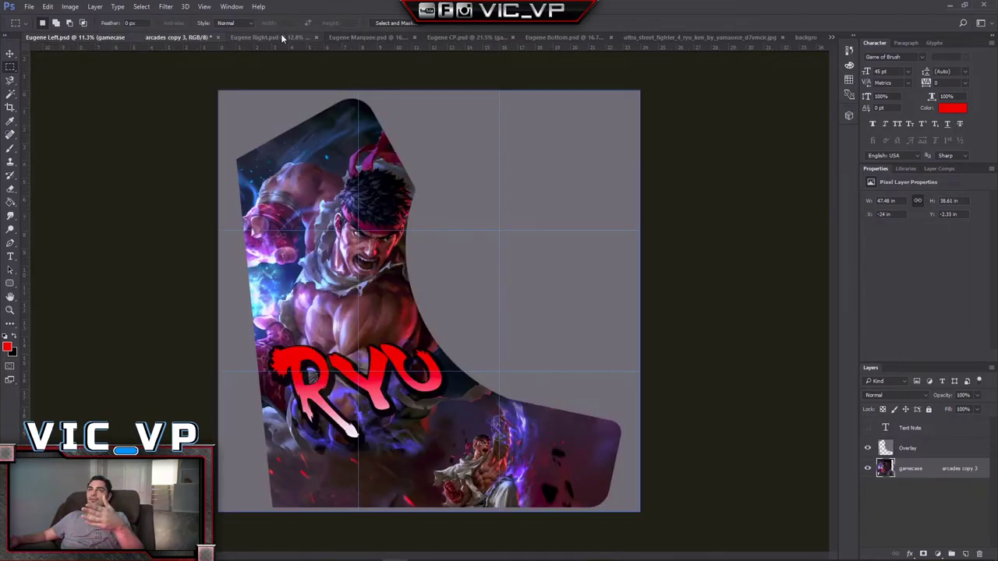
click(257, 37)
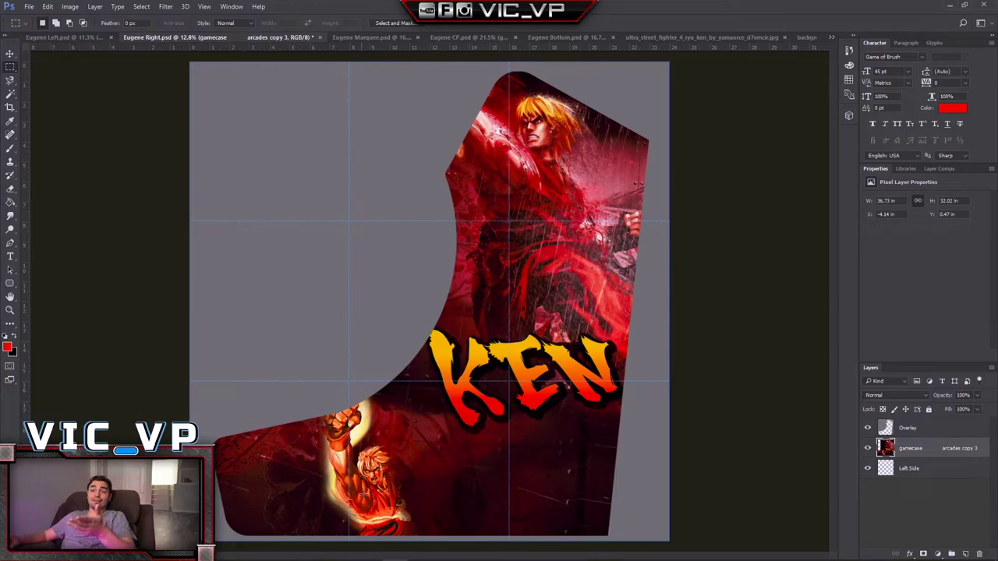
click(384, 35)
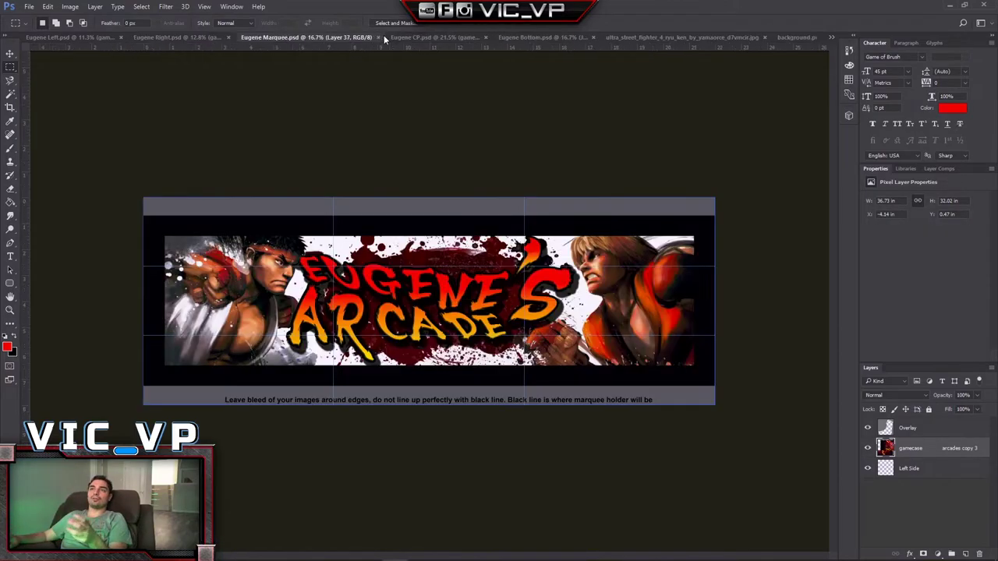
click(442, 36)
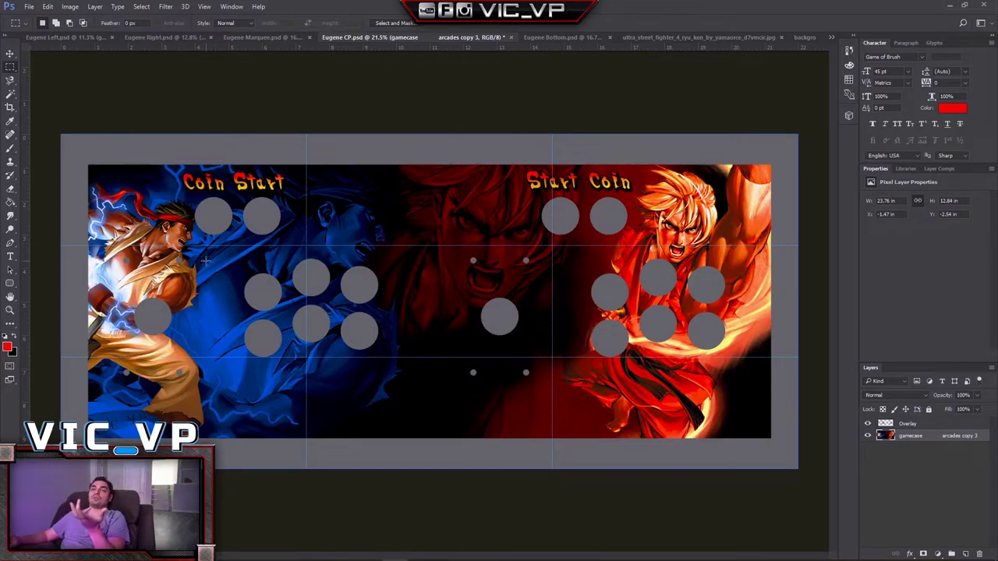
Bring up the bottom panel document and inspect its Ryu and Ken artwork, button cutouts and Exit, Load, Save and Go labels
click(571, 35)
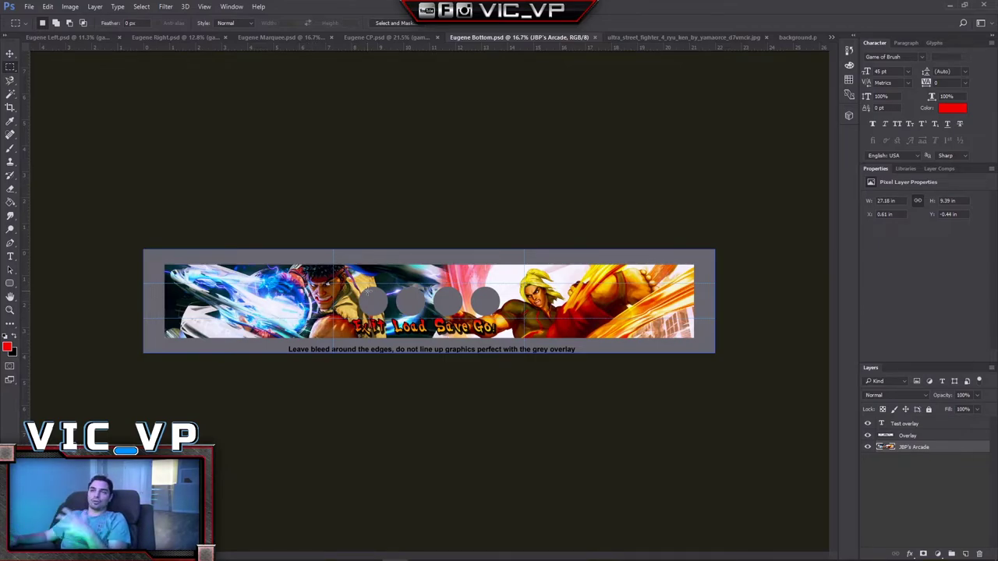
scroll(389, 300, up, 5)
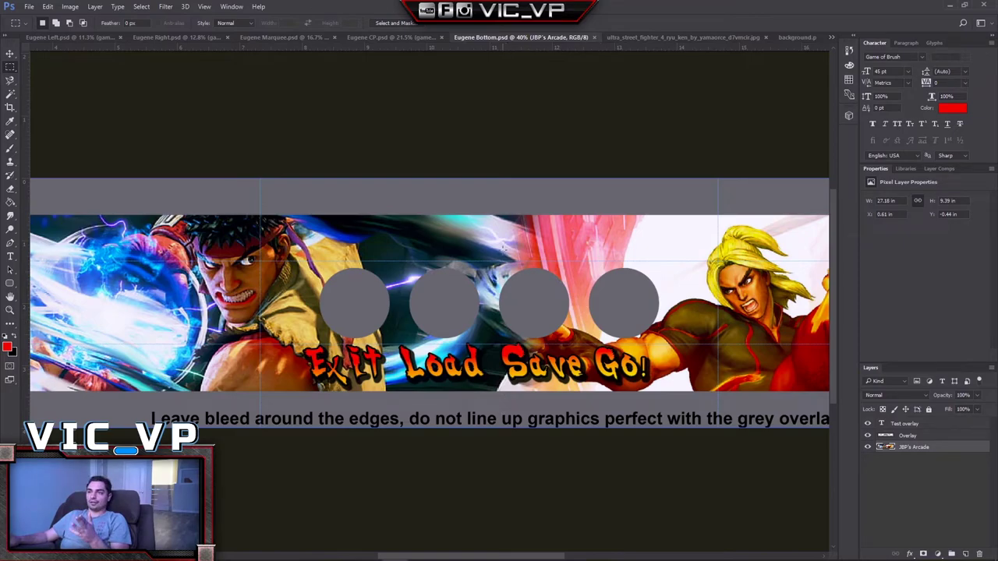
scroll(503, 403, down, 1)
scroll(503, 403, down, 1)
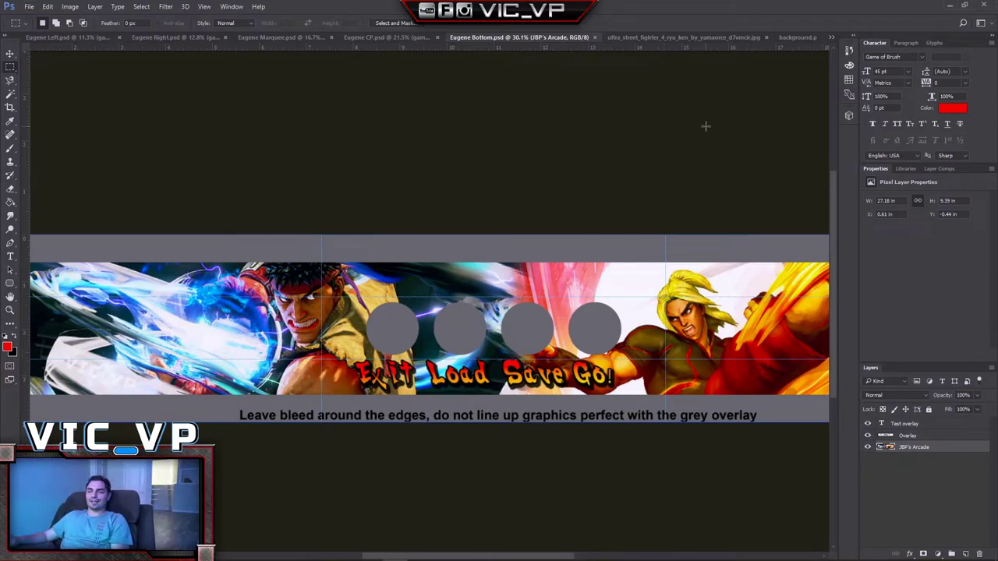
scroll(694, 149, down, 2)
scroll(677, 171, up, 1)
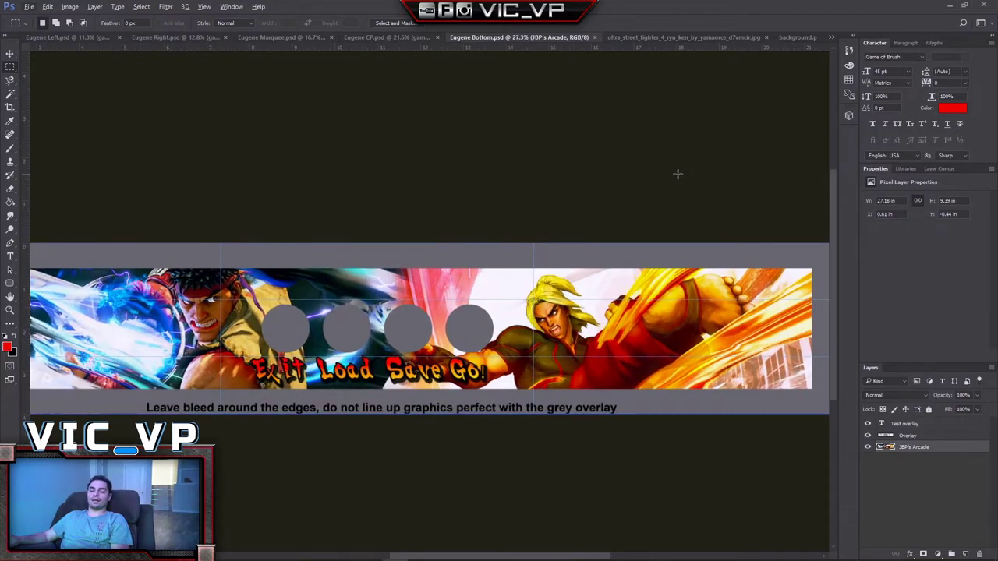
scroll(676, 176, down, 2)
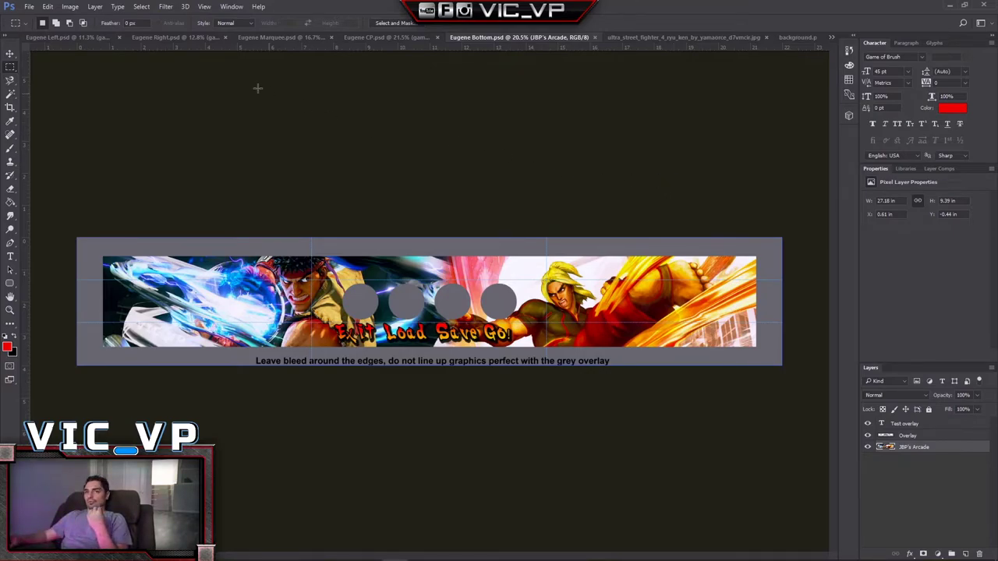
Check the left side panel, and examine the marquee's title lettering and Ryu artwork up close for image quality
click(75, 37)
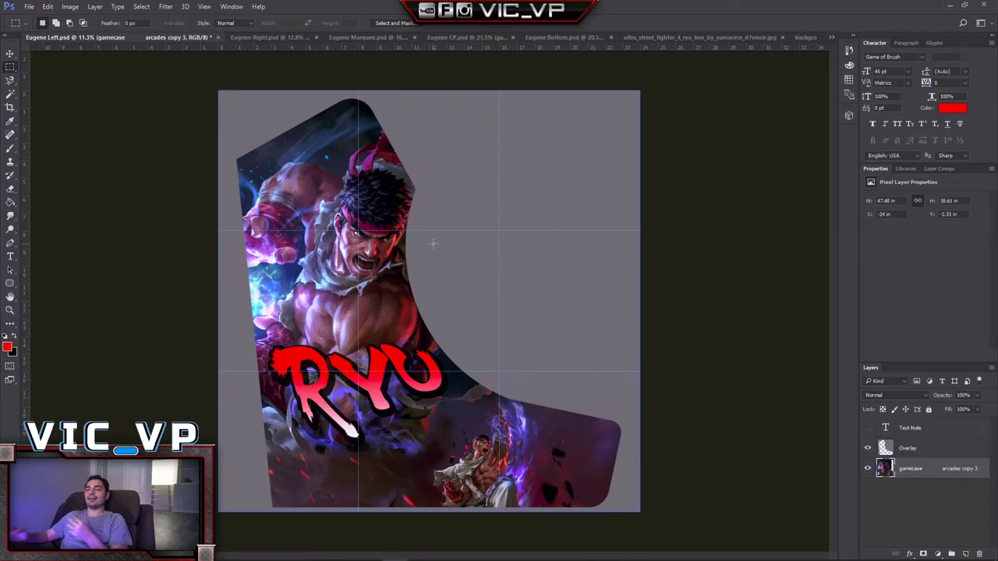
click(359, 37)
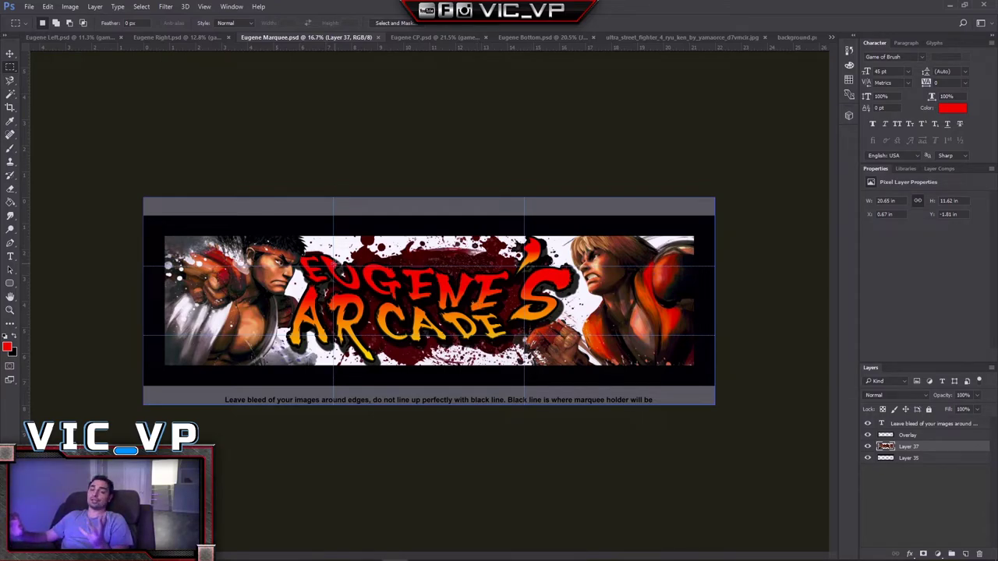
scroll(370, 280, up, 5)
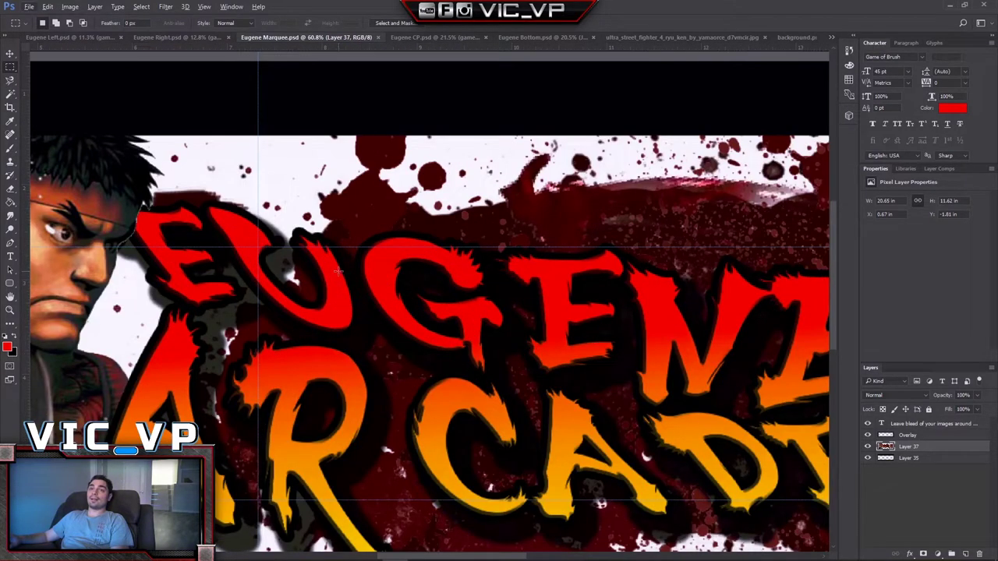
scroll(153, 209, up, 3)
scroll(154, 209, left, 3)
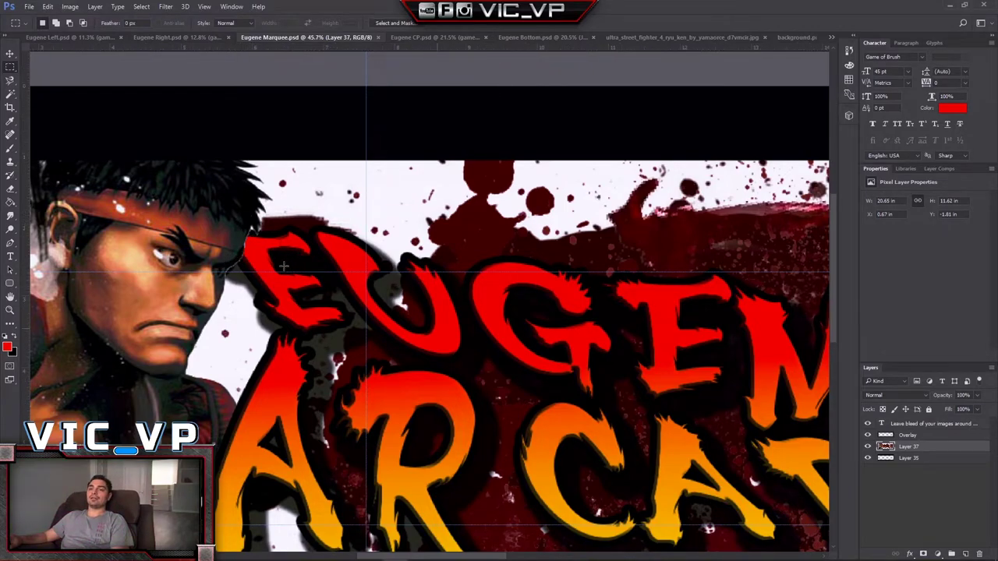
scroll(290, 267, down, 2)
scroll(303, 398, up, 3)
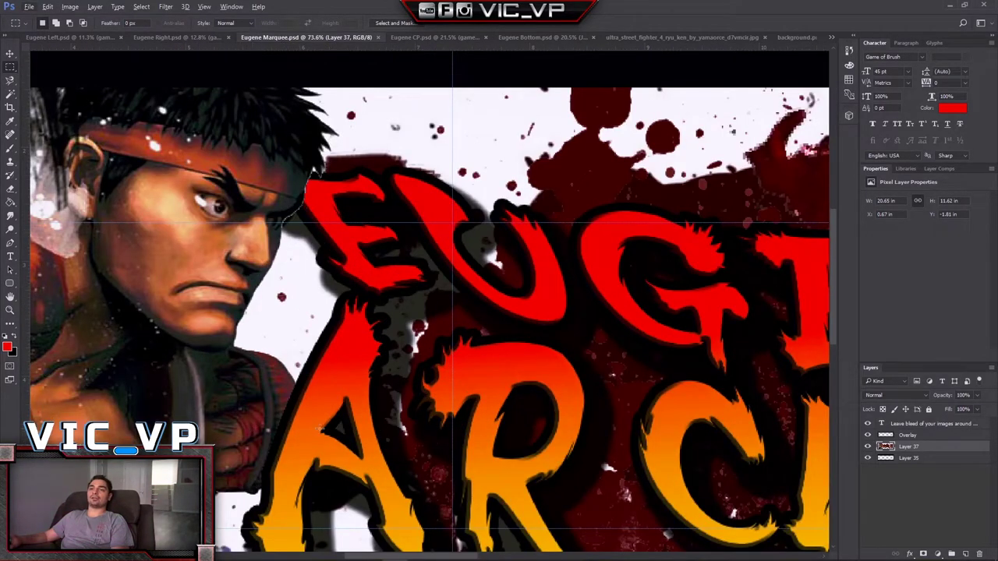
scroll(320, 425, down, 3)
scroll(680, 325, down, 2)
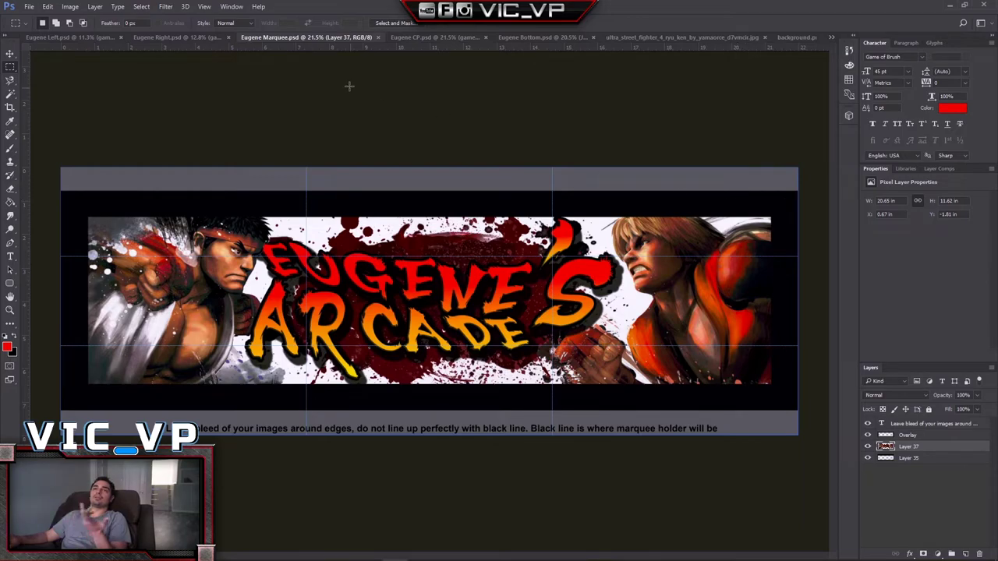
Inspect the left side panel's Ryu artwork once more, and bring up the right side panel document
click(64, 34)
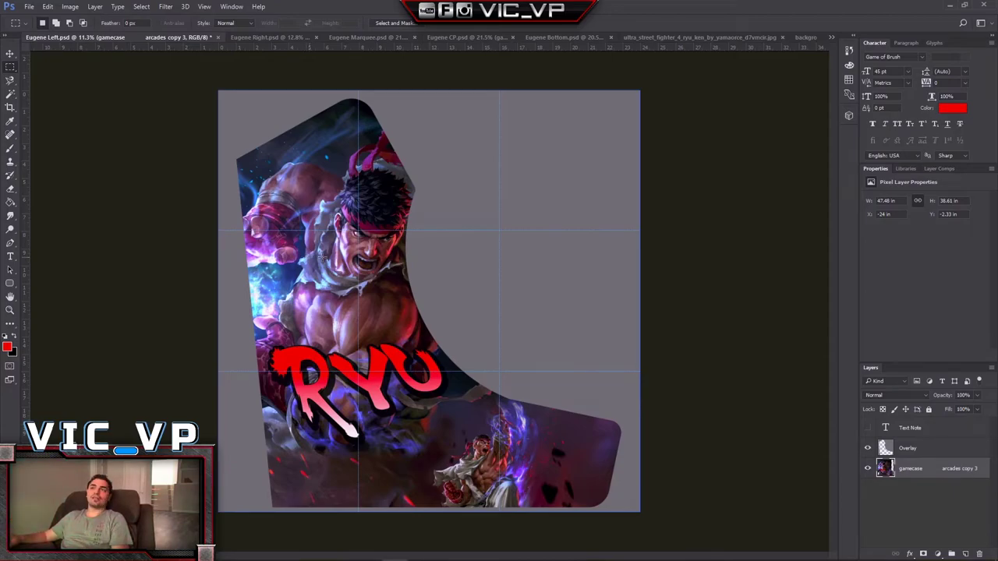
scroll(365, 236, up, 1)
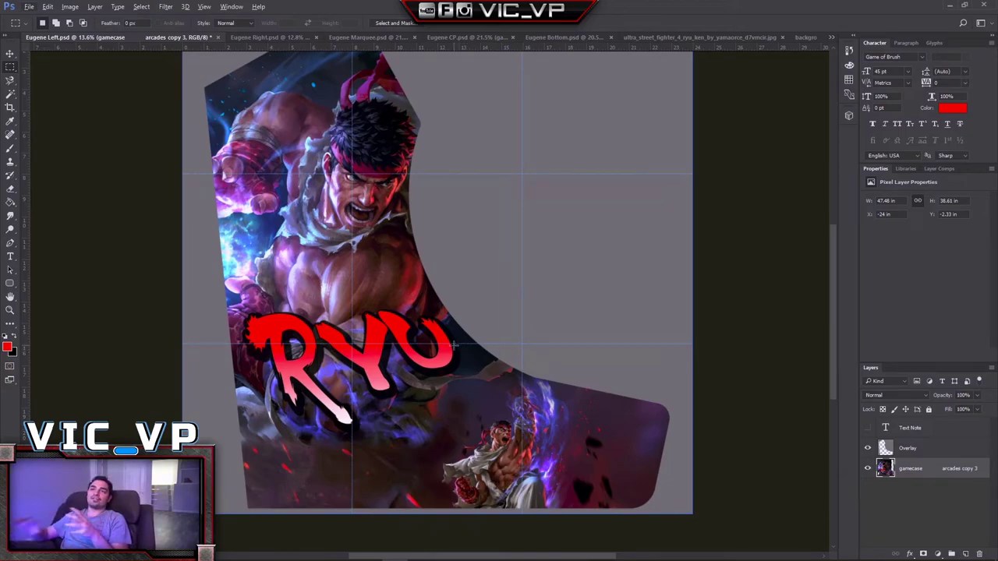
click(29, 6)
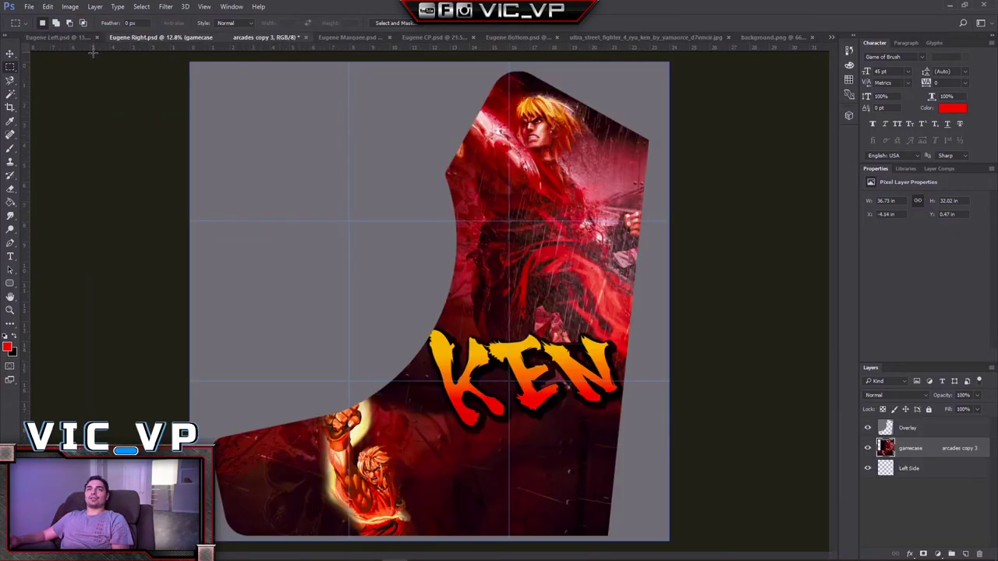
click(57, 39)
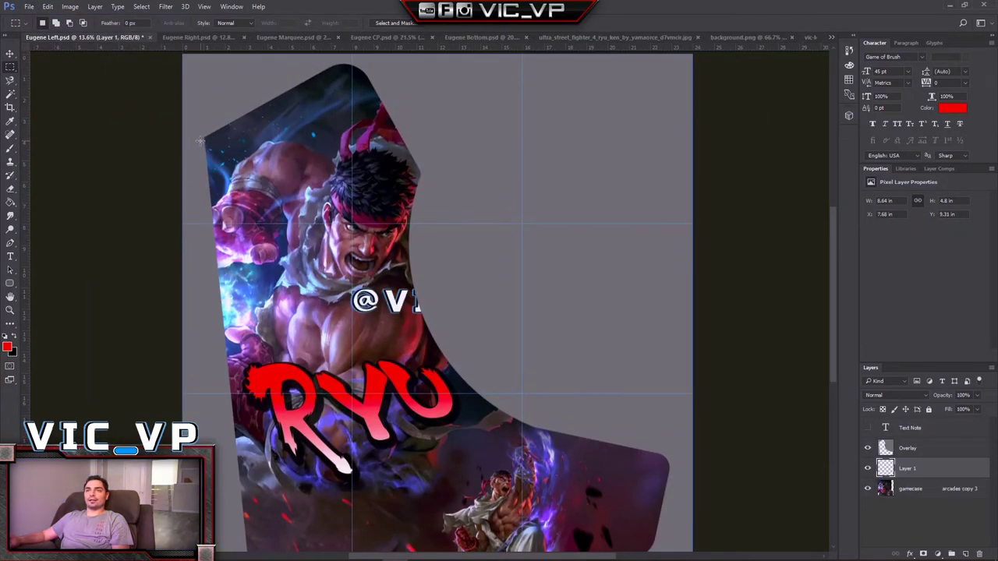
click(10, 53)
drag(402, 296, 310, 516)
scroll(290, 508, down, 3)
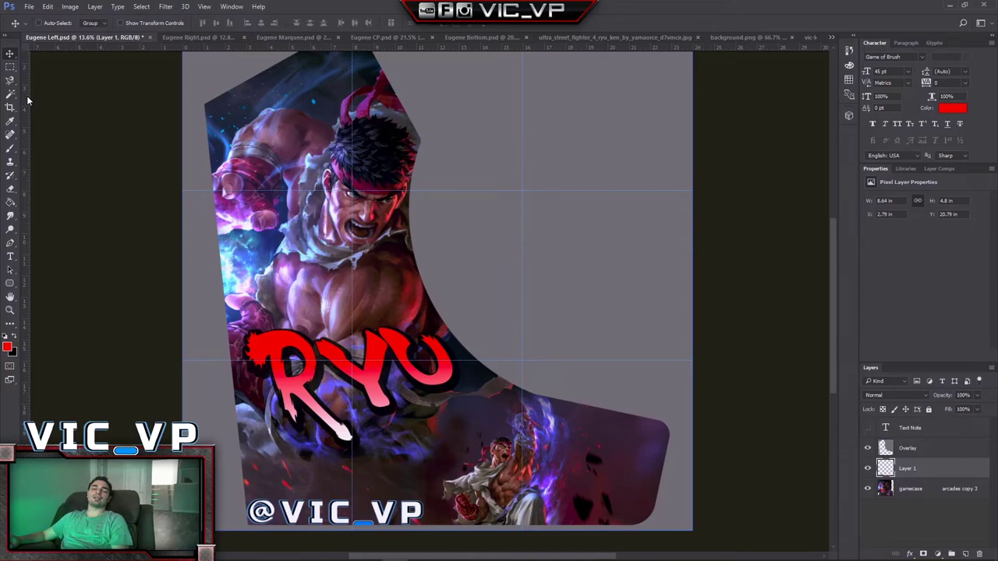
Open Gamecase-New-Logo-Background.png and copy the Gamecase Arcades lettering from it
click(29, 6)
click(79, 80)
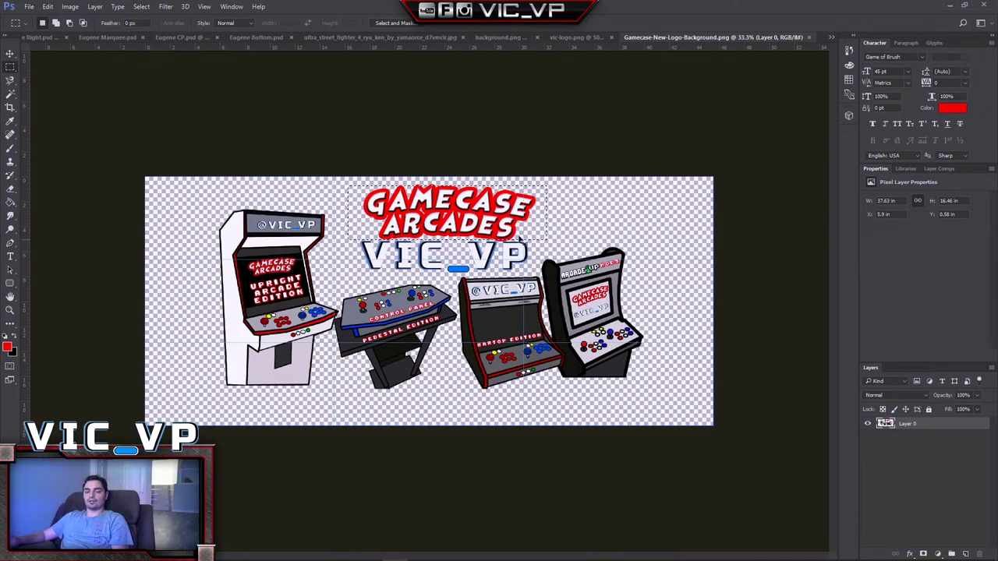
key(Delete)
Place the Gamecase Arcades logo on the right side panel, trying it in the lower back corner and above Ken's head
click(35, 38)
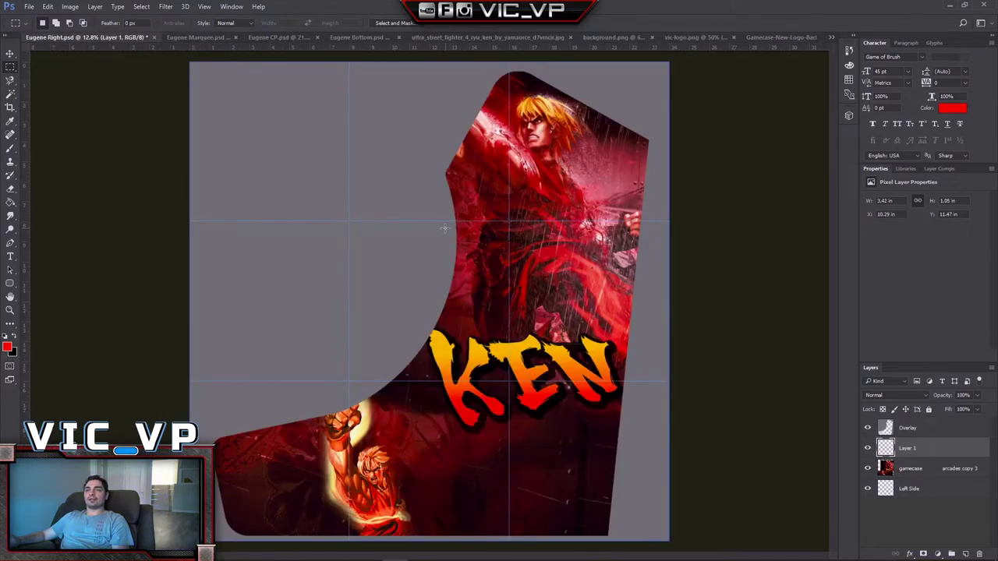
click(10, 53)
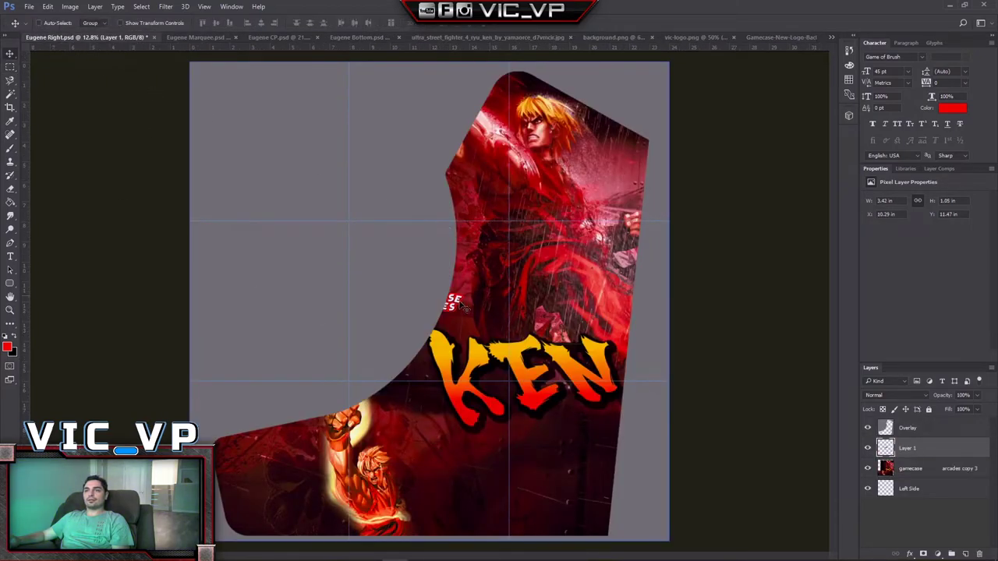
drag(466, 308, 634, 524)
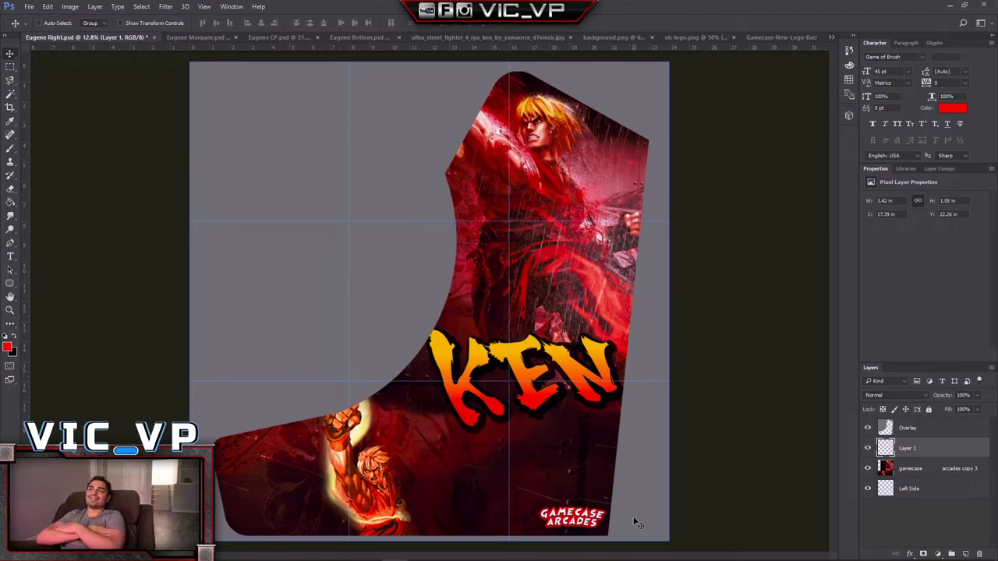
drag(635, 523, 553, 79)
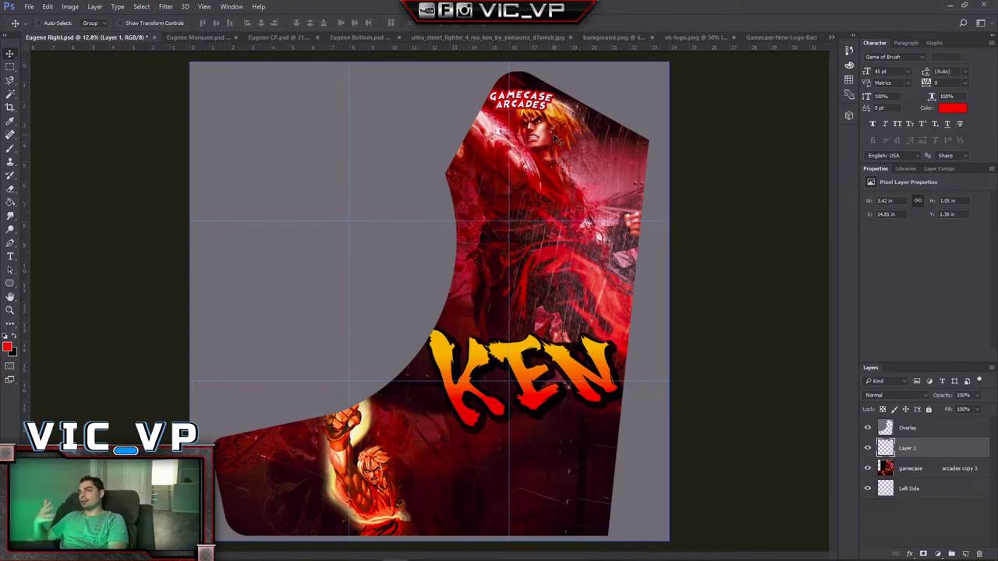
key(Delete)
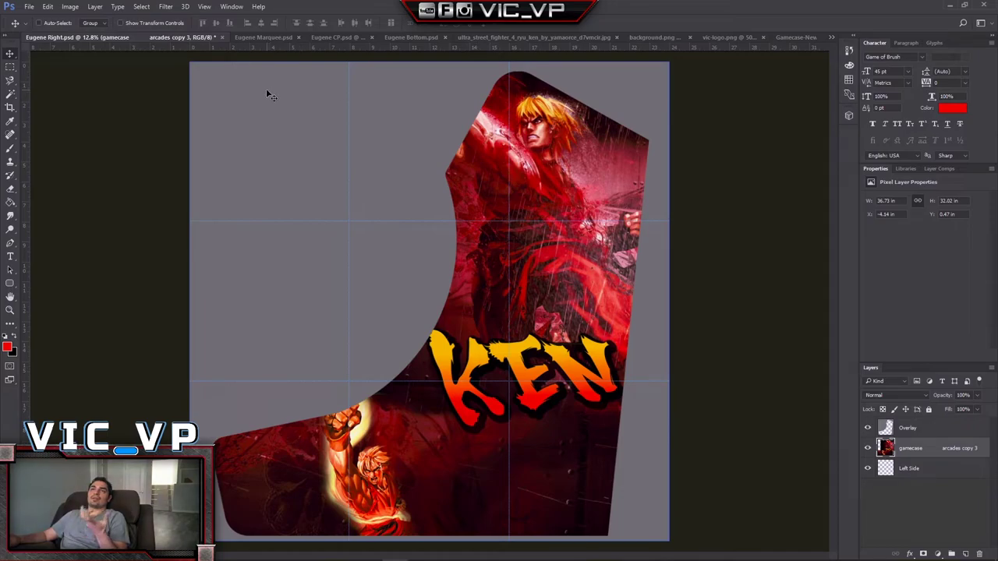
click(254, 38)
click(58, 38)
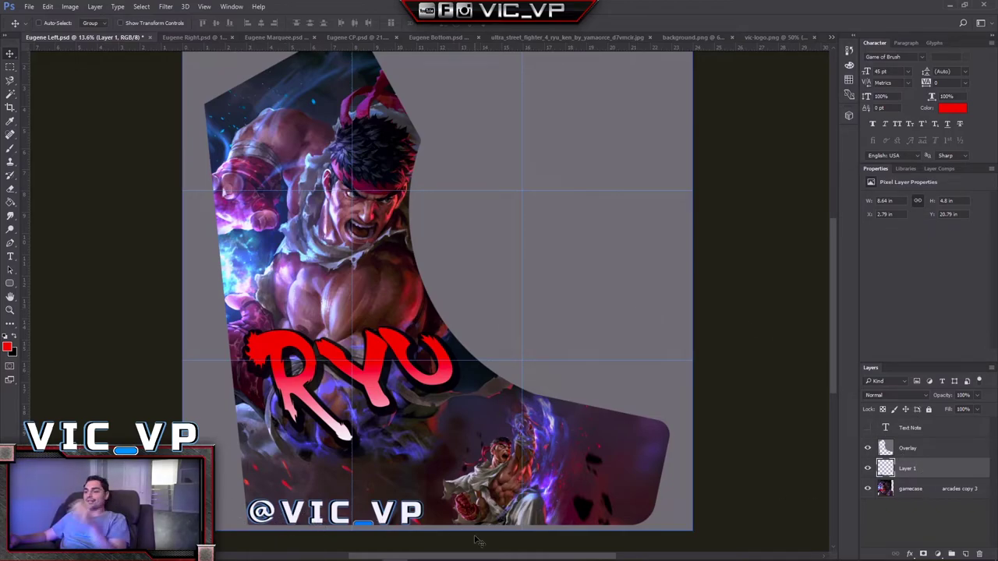
key(Delete)
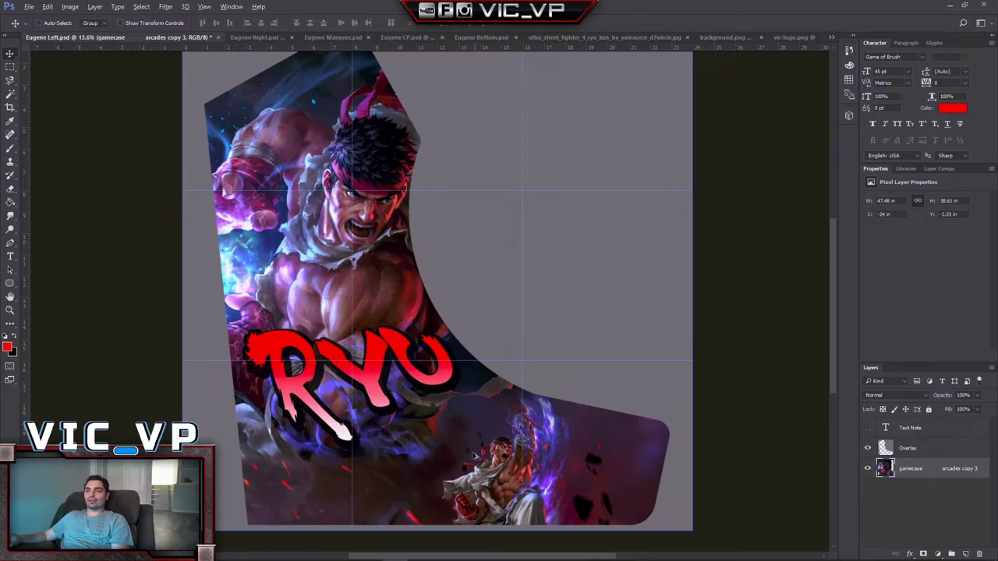
Examine how the artwork beneath the RYU lettering blends into the background around the smaller Ryu figure
scroll(469, 437, up, 5)
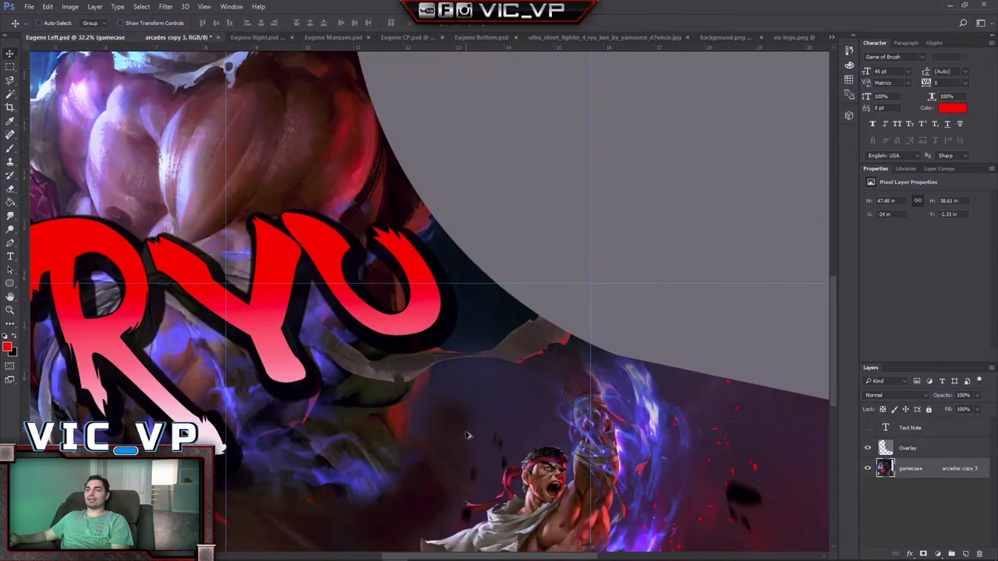
scroll(467, 435, up, 3)
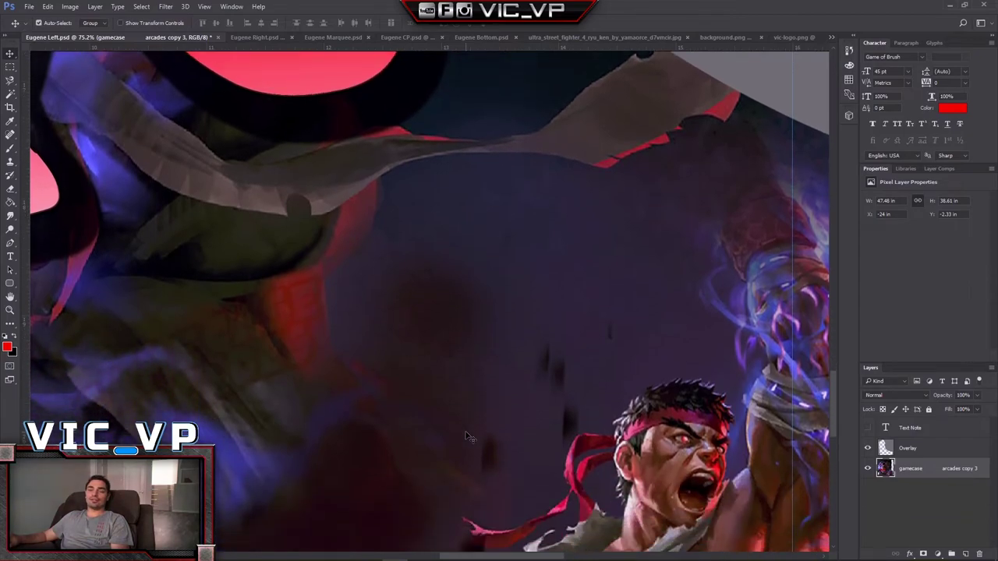
scroll(483, 435, left, 5)
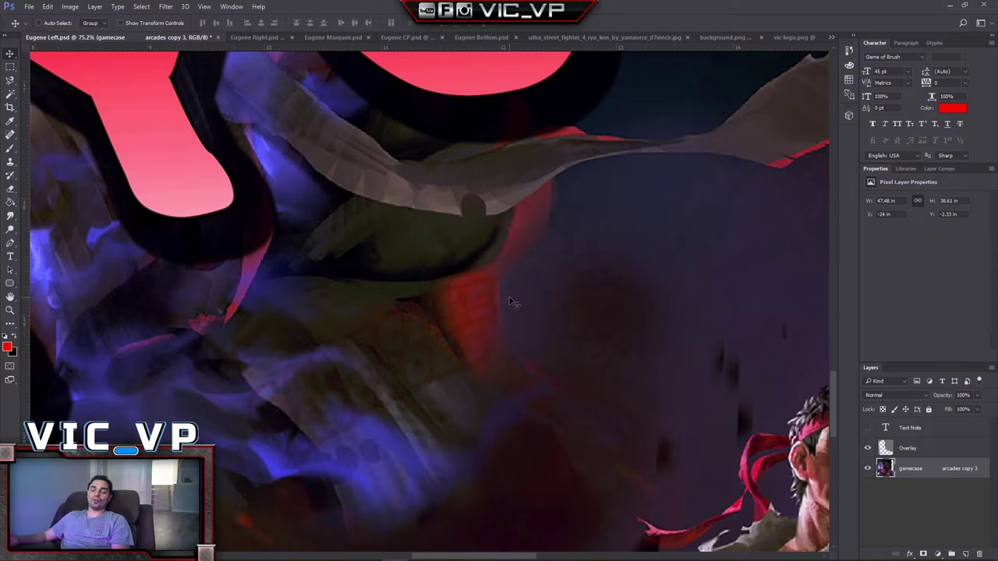
scroll(483, 296, down, 10)
scroll(483, 296, up, 3)
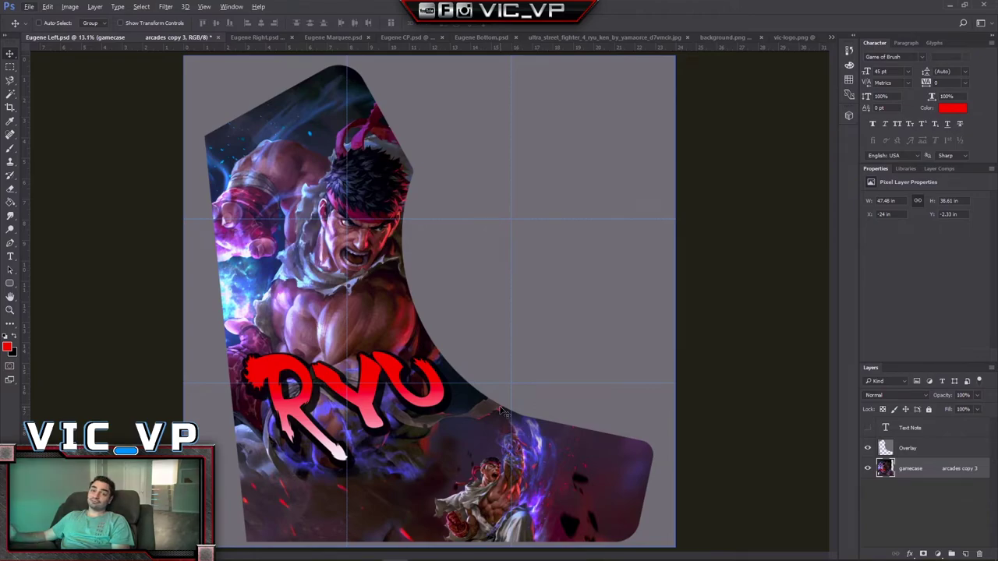
scroll(467, 425, up, 2)
scroll(321, 502, up, 5)
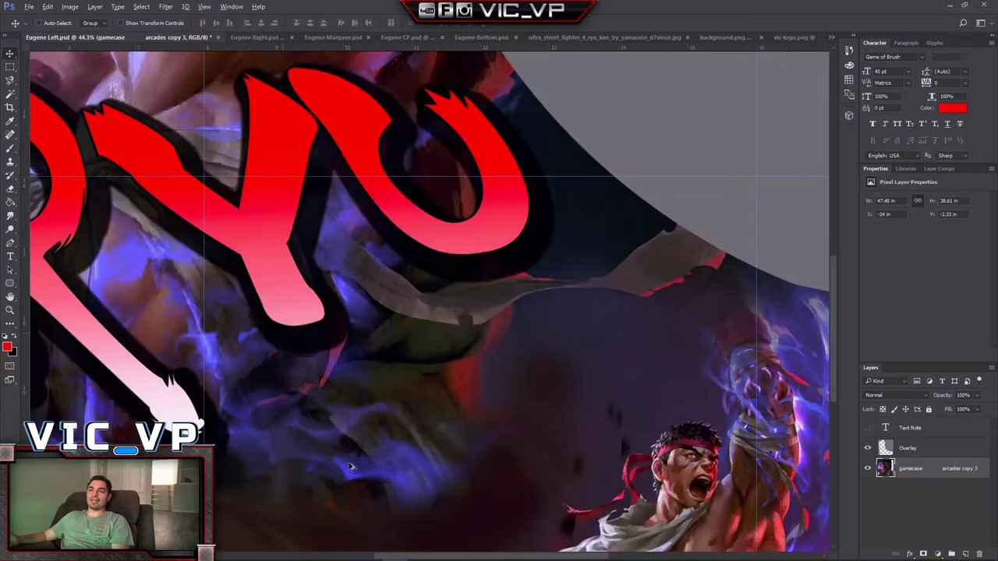
scroll(379, 407, down, 4)
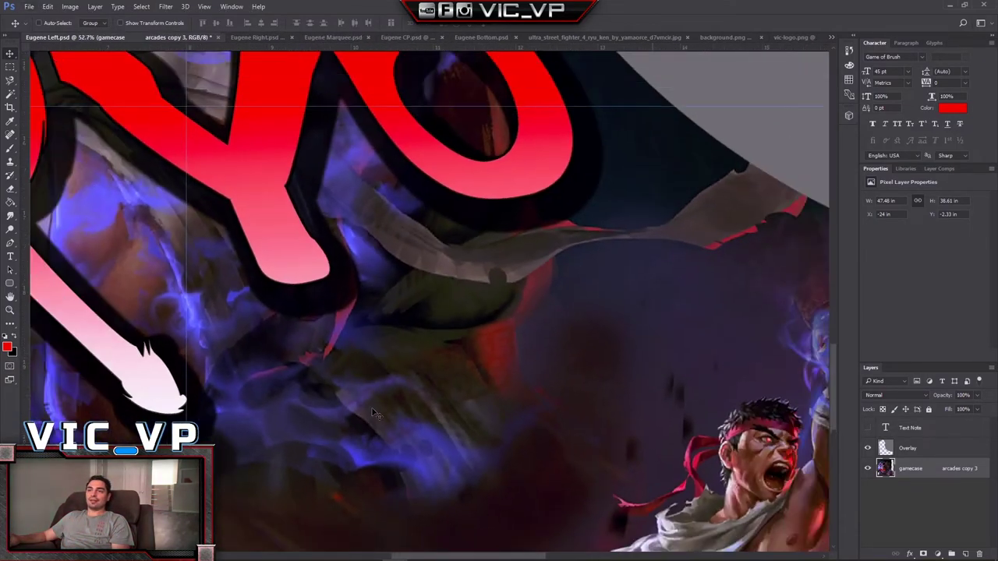
scroll(412, 381, up, 2)
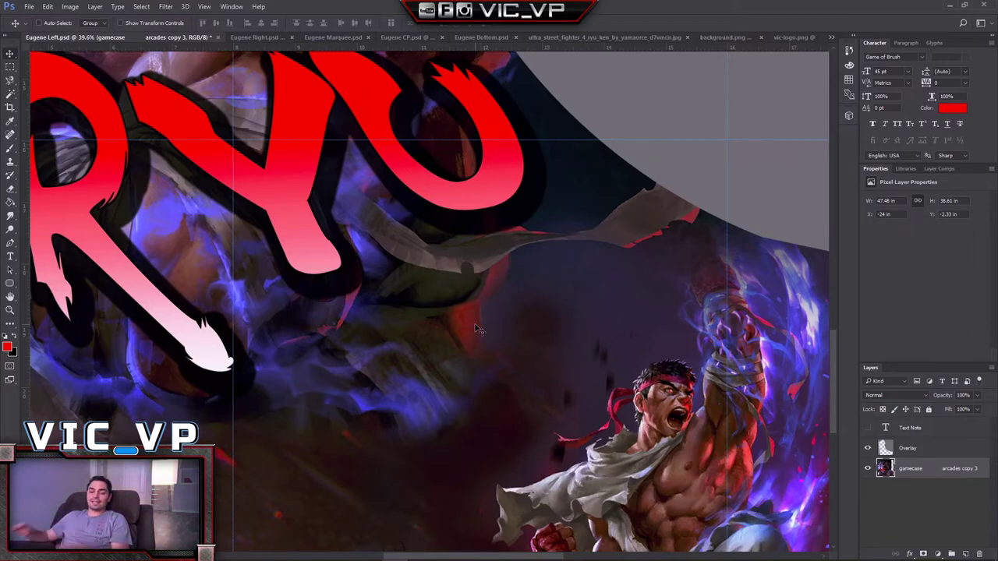
scroll(477, 329, down, 4)
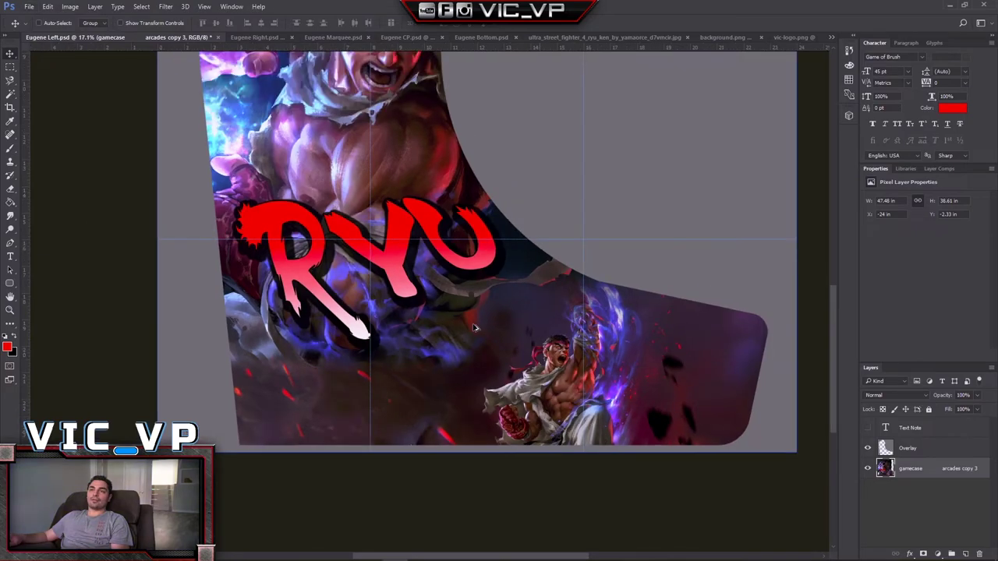
scroll(472, 324, up, 3)
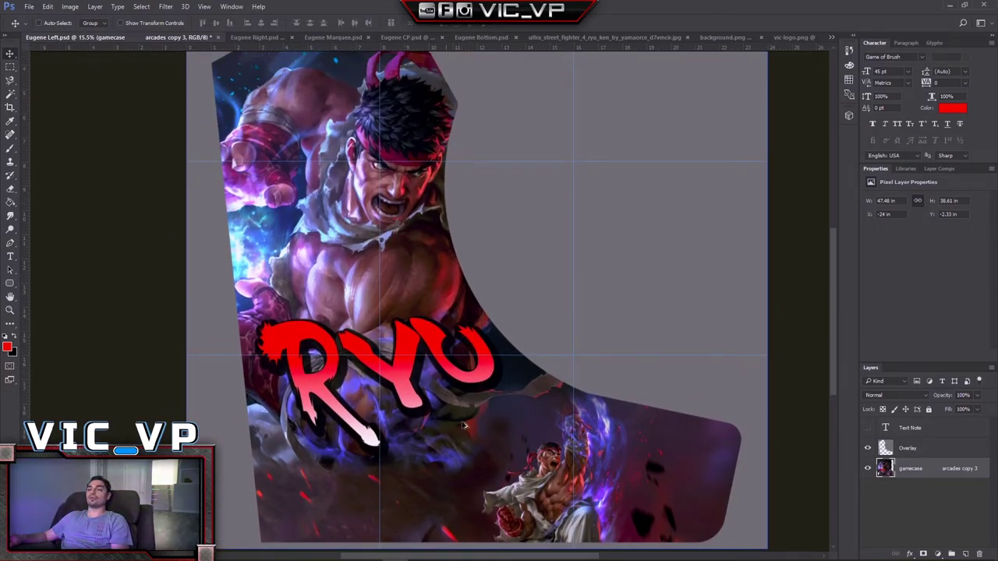
scroll(463, 425, up, 5)
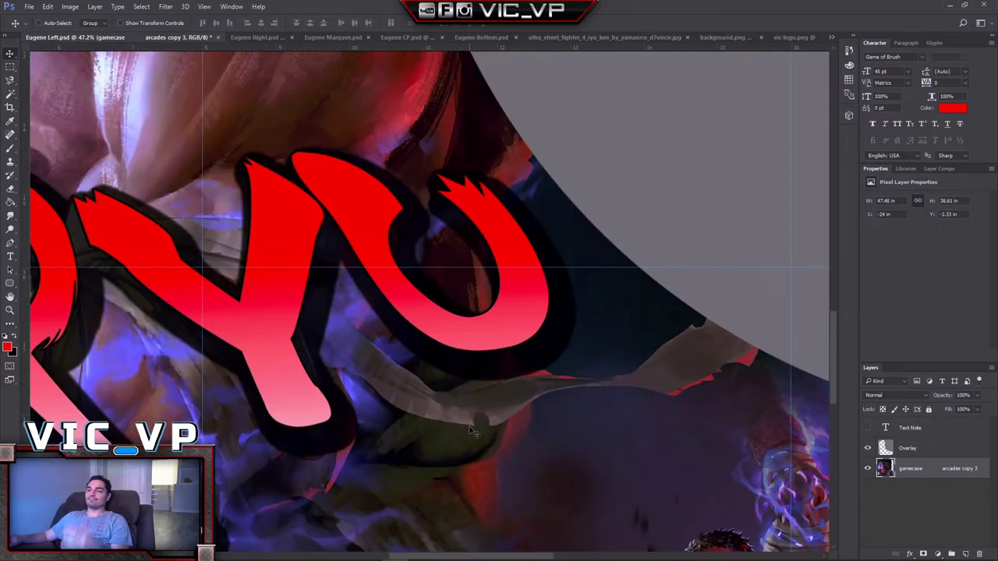
scroll(471, 430, down, 2)
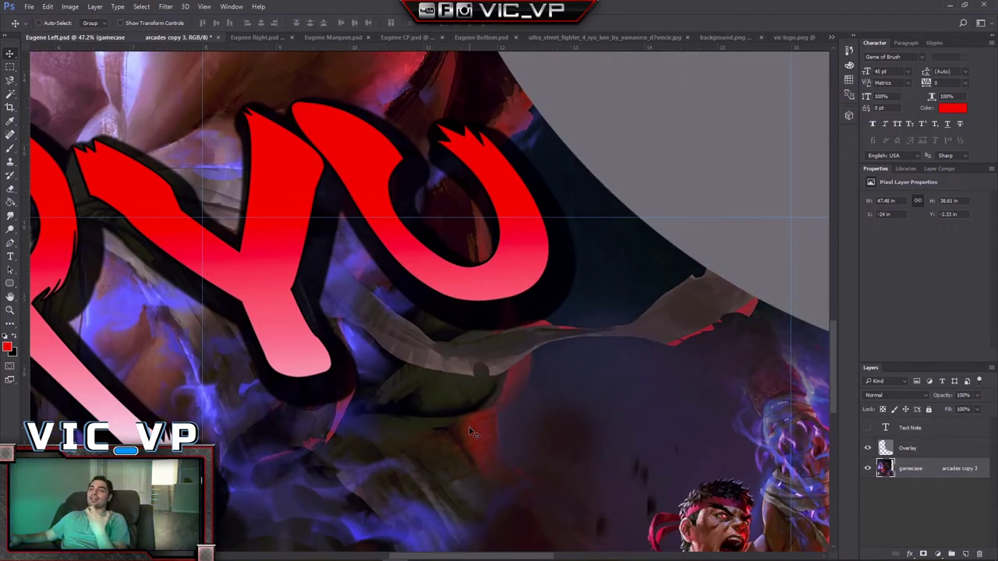
scroll(470, 431, down, 1)
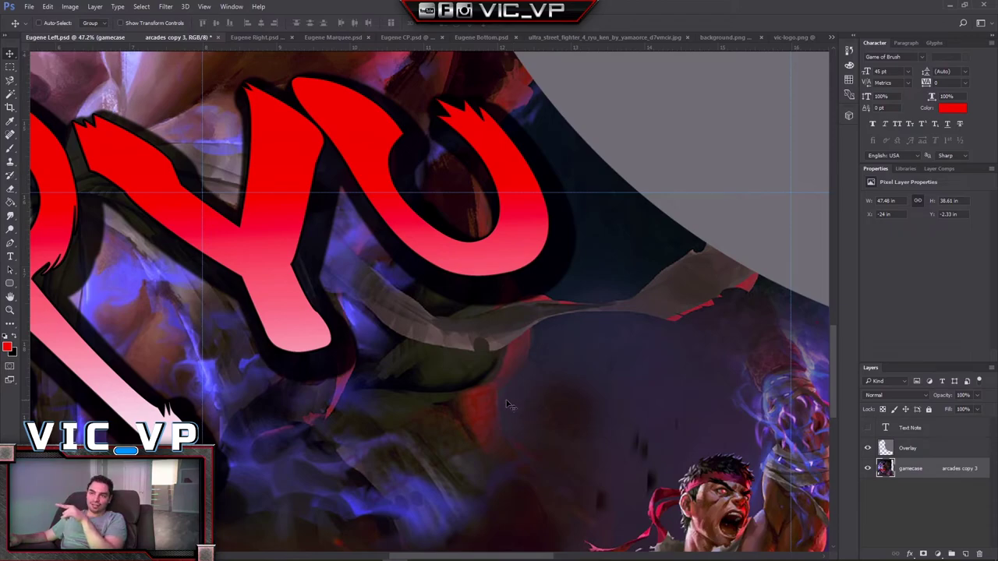
scroll(518, 468, down, 1)
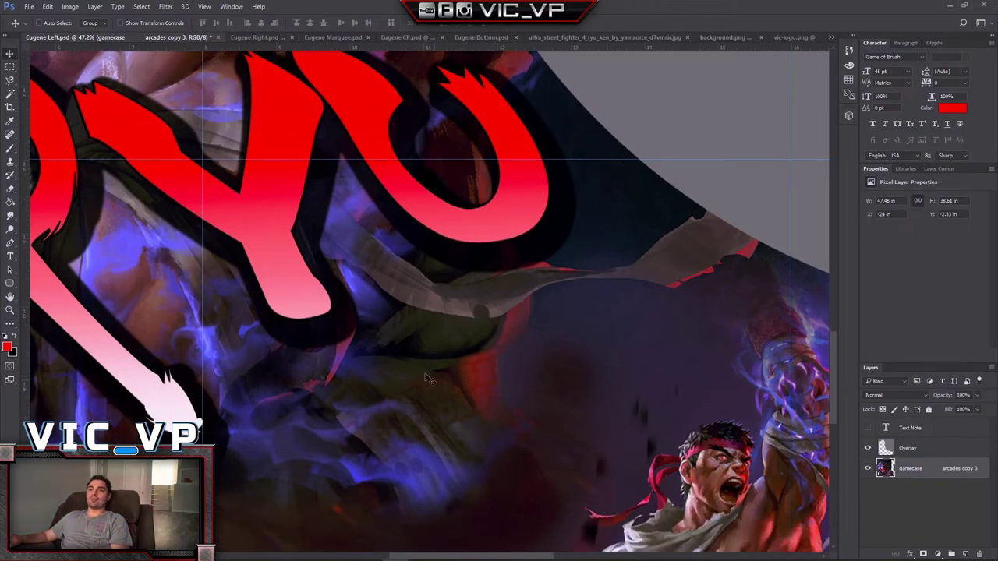
Inspect the faint VIC_VP signature near the left side panel's lower edge up close, and review the whole panel
scroll(366, 362, down, 8)
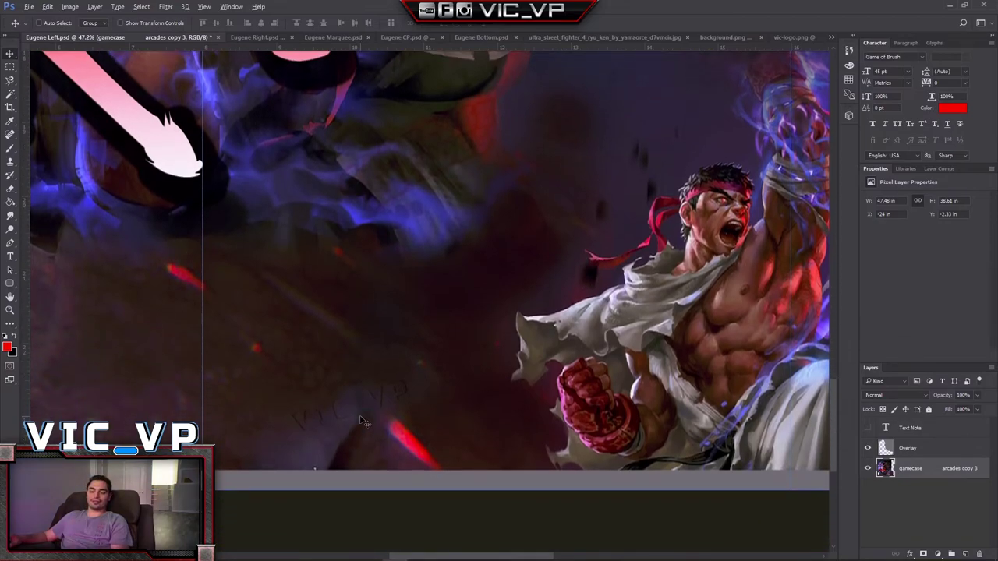
scroll(361, 421, up, 5)
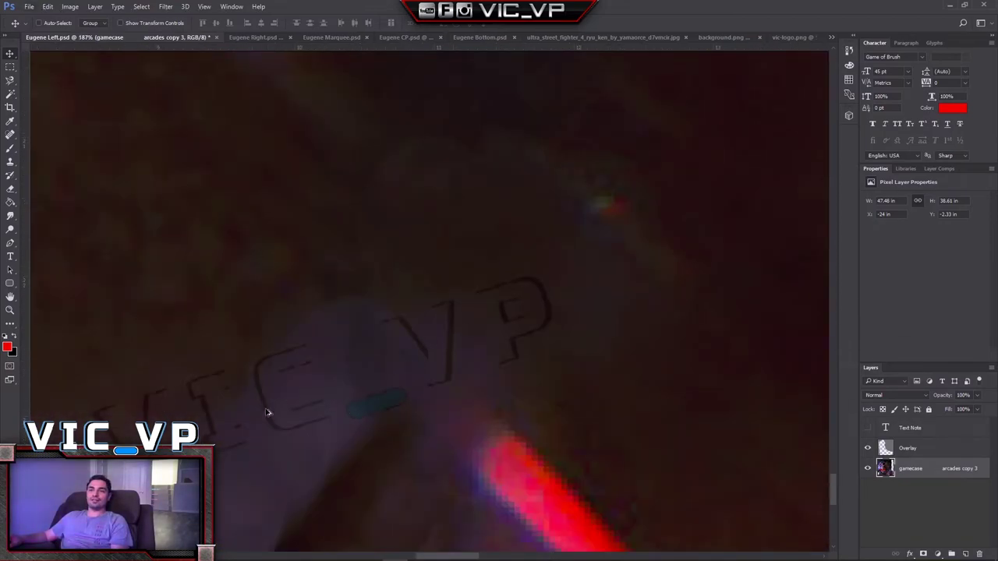
scroll(266, 413, down, 6)
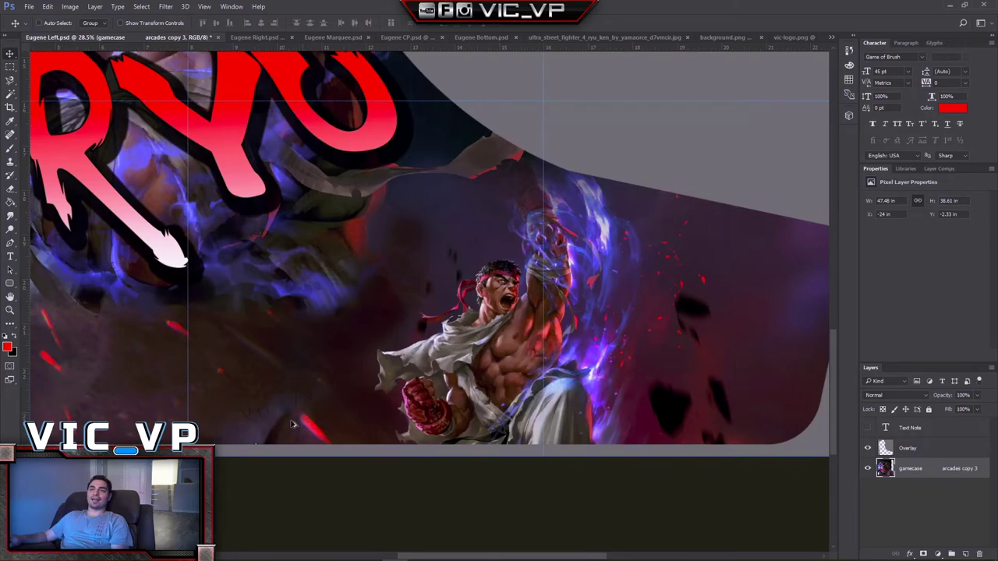
scroll(331, 386, down, 3)
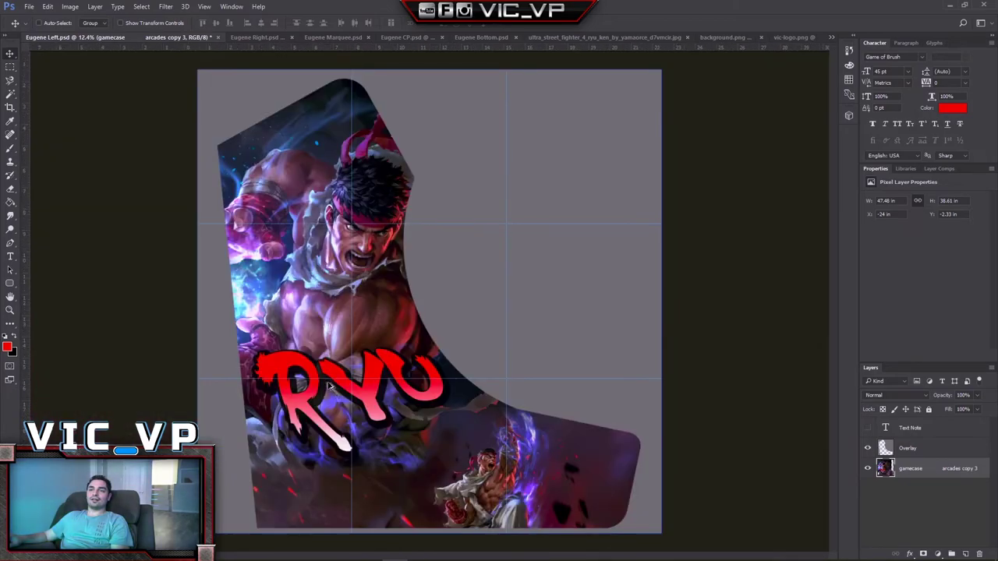
scroll(331, 387, up, 1)
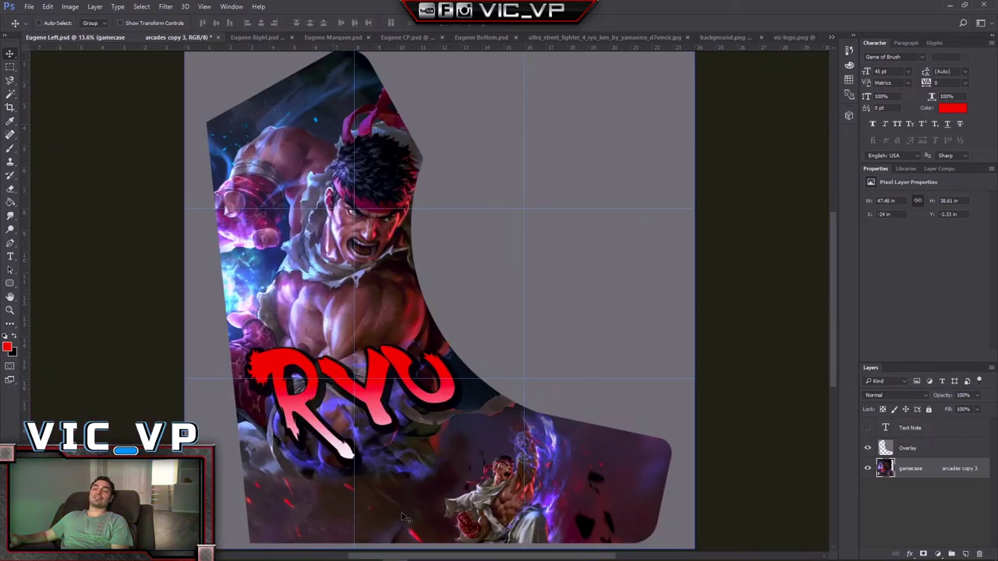
scroll(381, 505, up, 3)
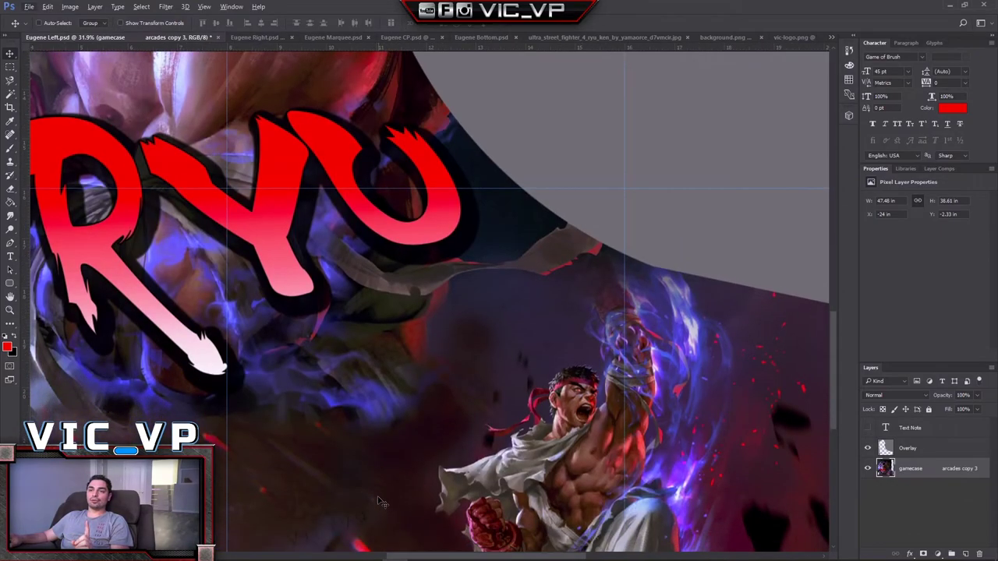
scroll(382, 502, down, 3)
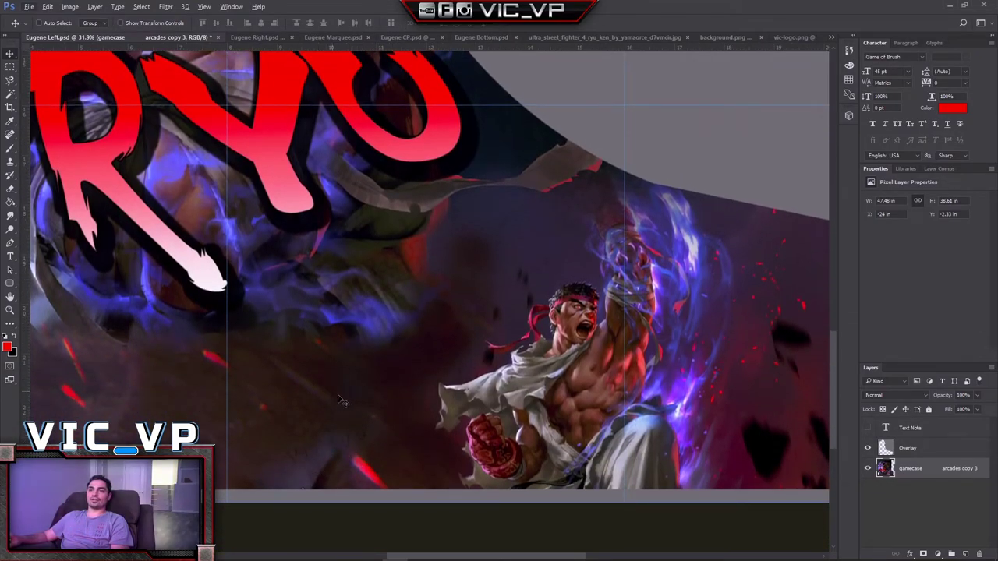
scroll(381, 366, down, 3)
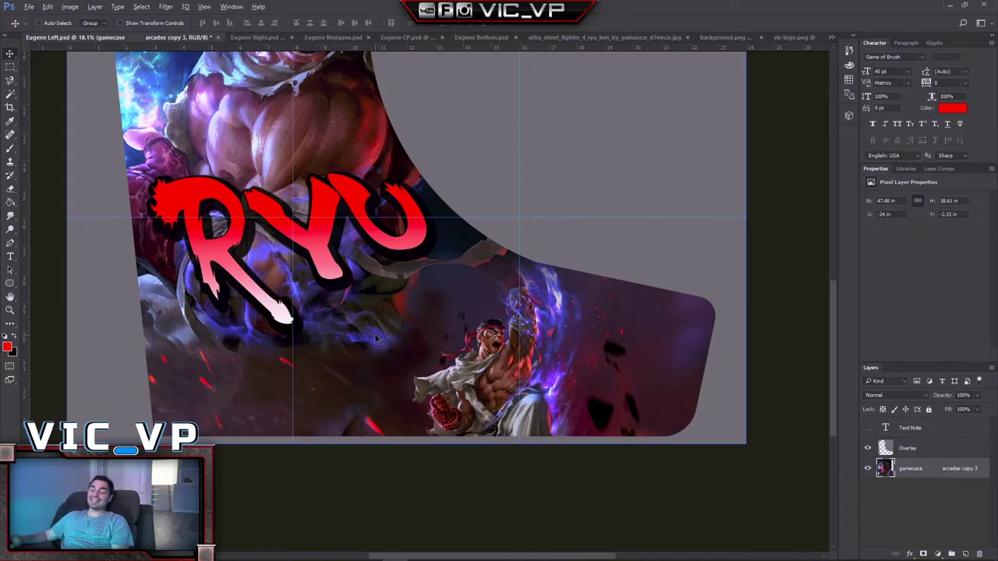
scroll(377, 340, down, 2)
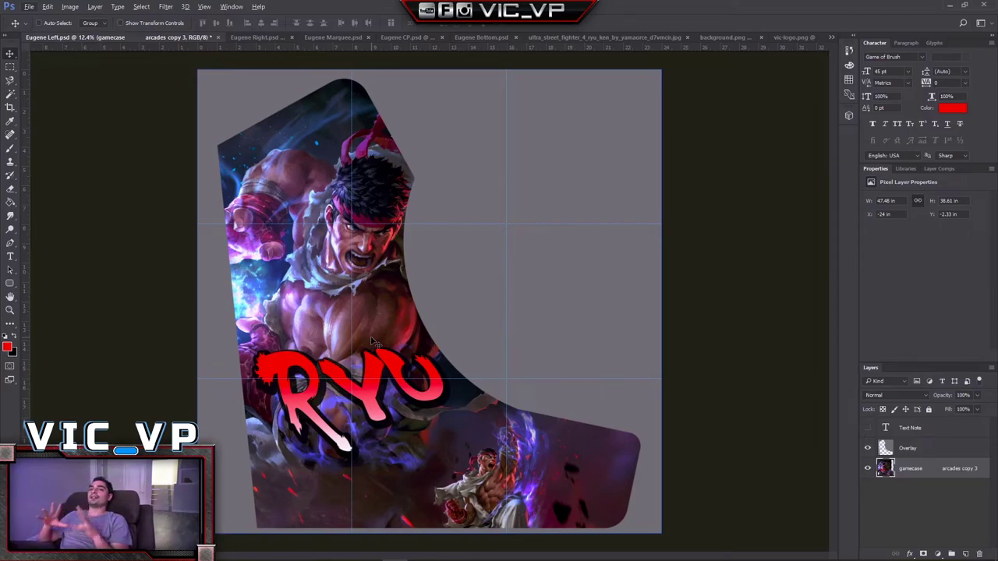
Open the right side panel artwork and examine Ken's figure and the KEN lettering up close from head to lower area
click(258, 37)
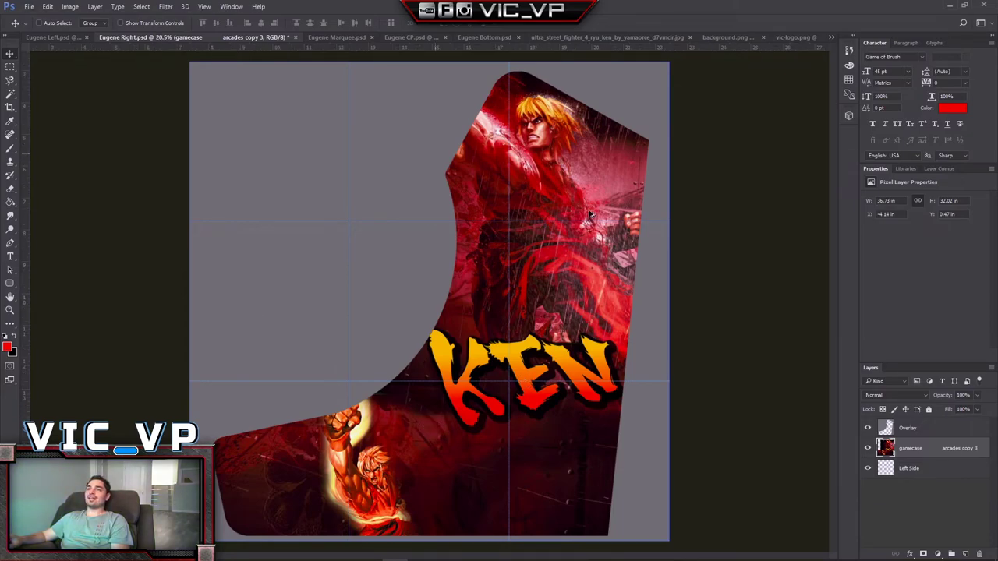
scroll(590, 214, up, 2)
scroll(590, 213, up, 2)
scroll(584, 222, up, 4)
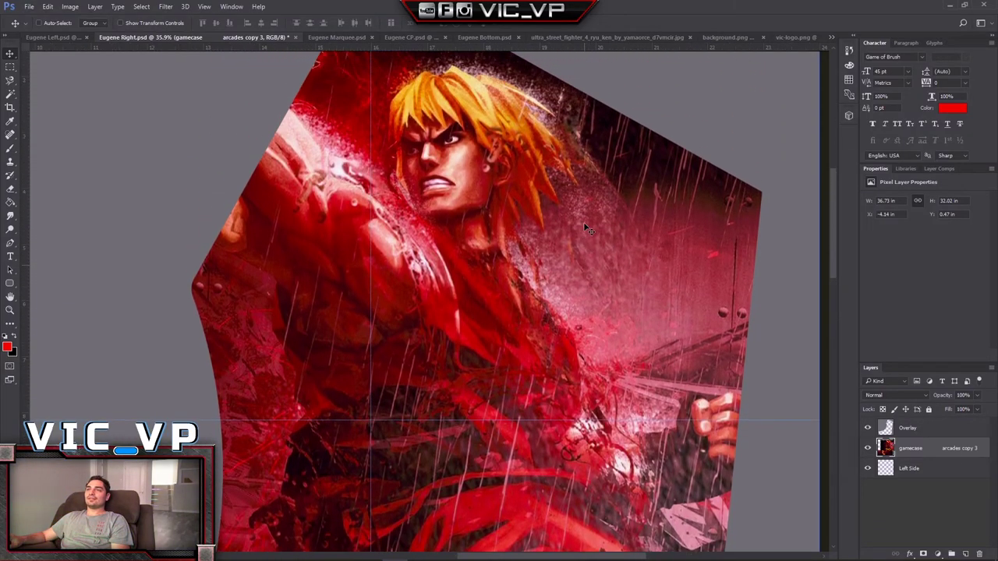
scroll(478, 269, down, 5)
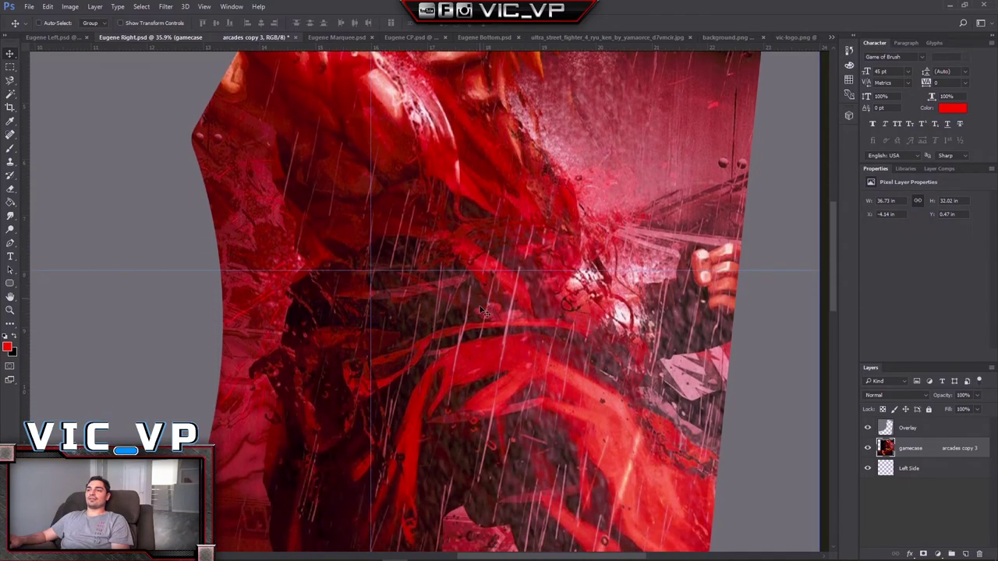
scroll(477, 358, down, 7)
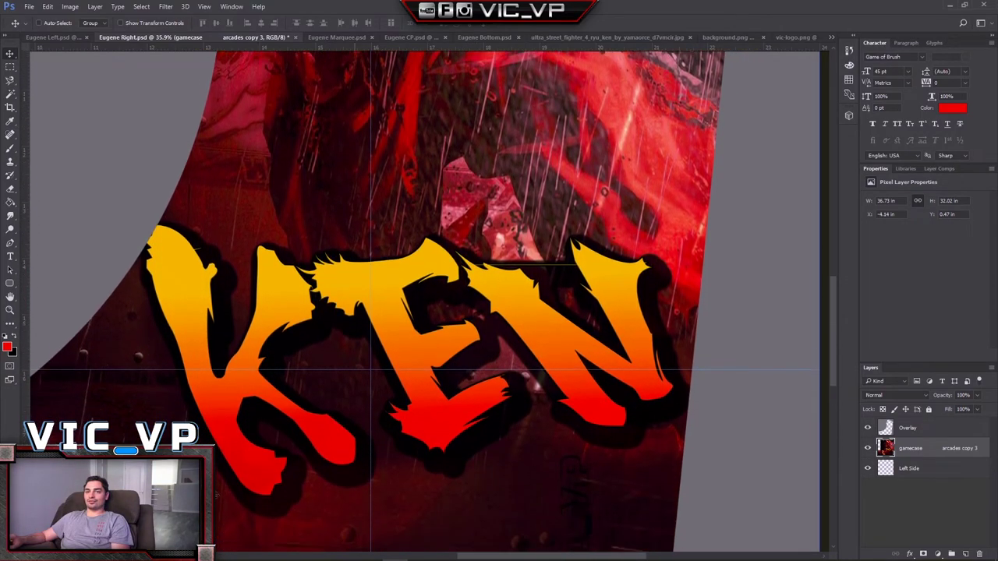
scroll(557, 510, left, 4)
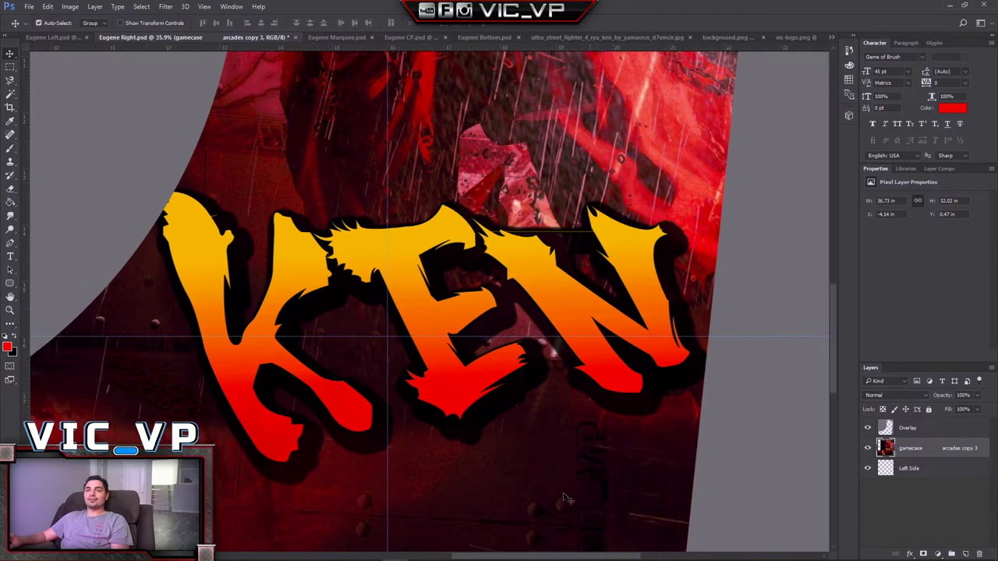
scroll(557, 511, left, 4)
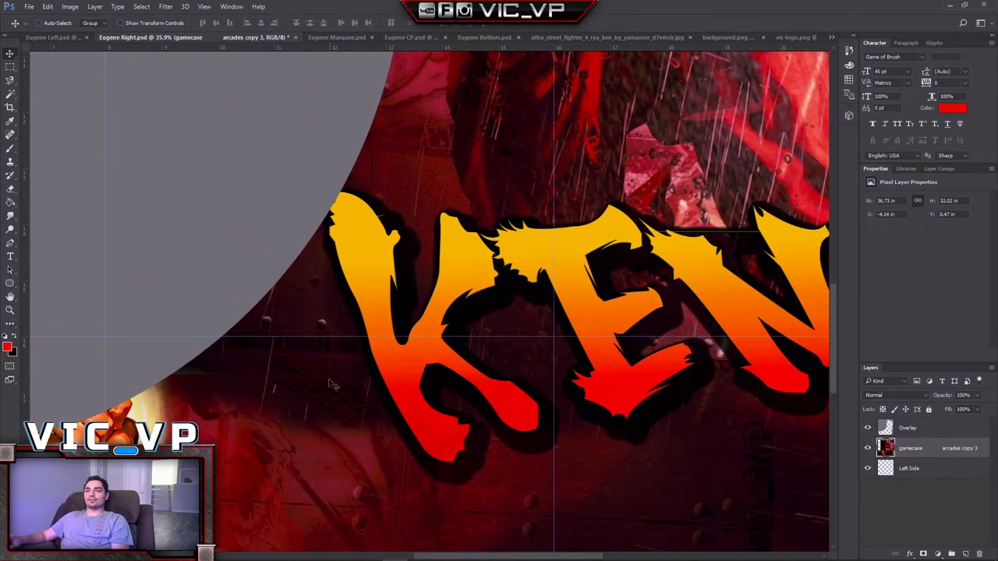
Inspect the faint Gamecase Arcades lettering beside the K of KEN, both up close and against the whole right side panel
scroll(343, 407, up, 5)
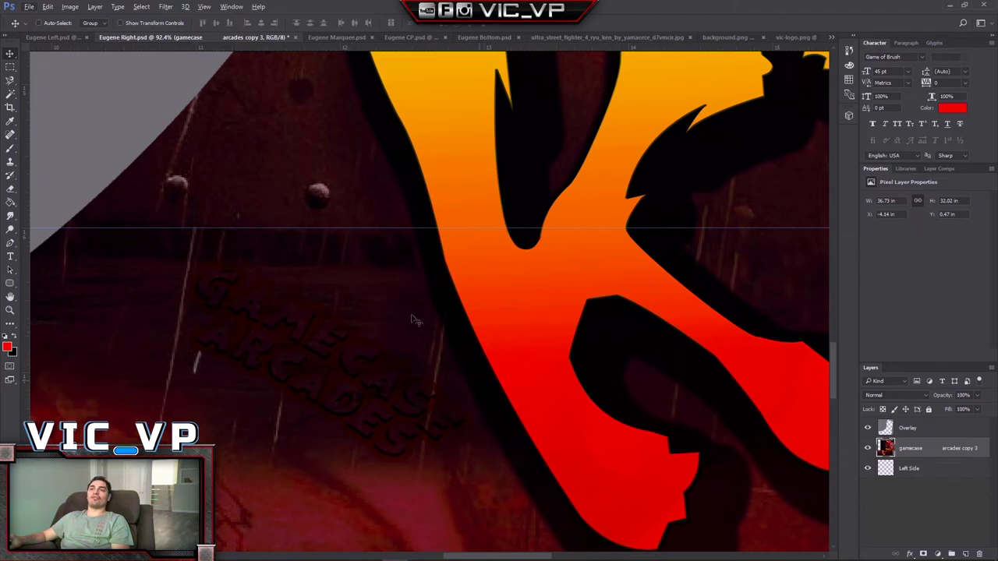
scroll(267, 253, down, 4)
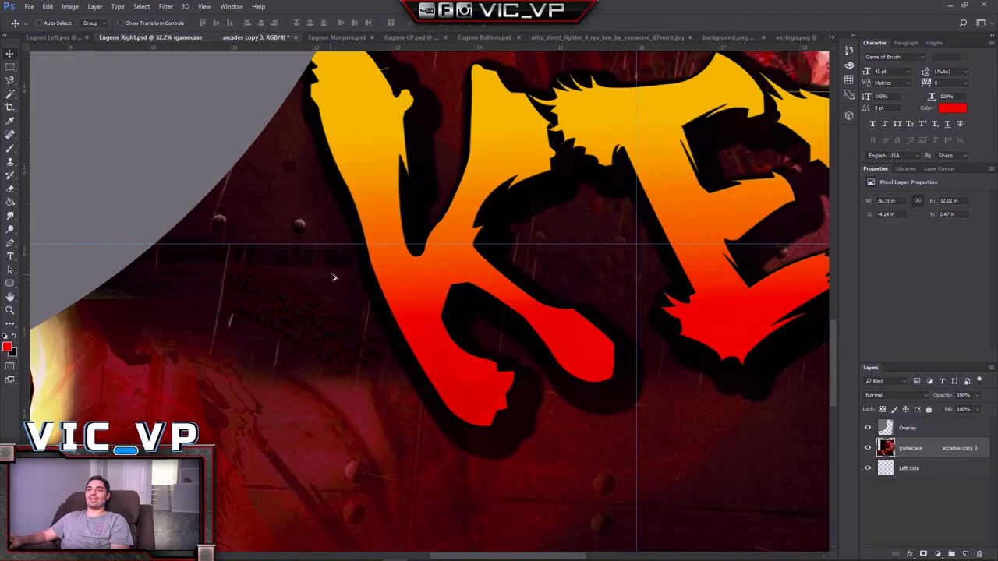
scroll(275, 274, down, 6)
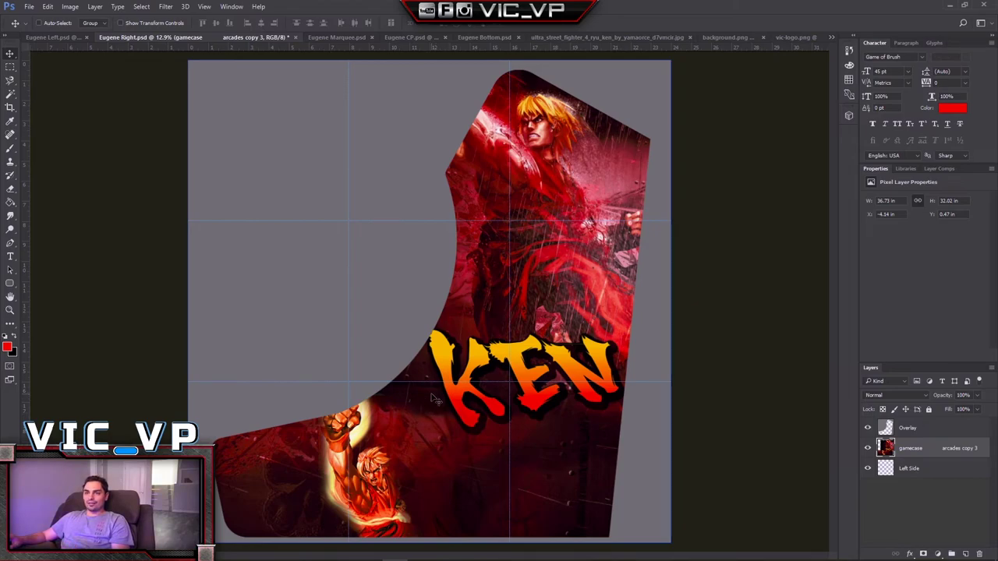
scroll(429, 400, up, 4)
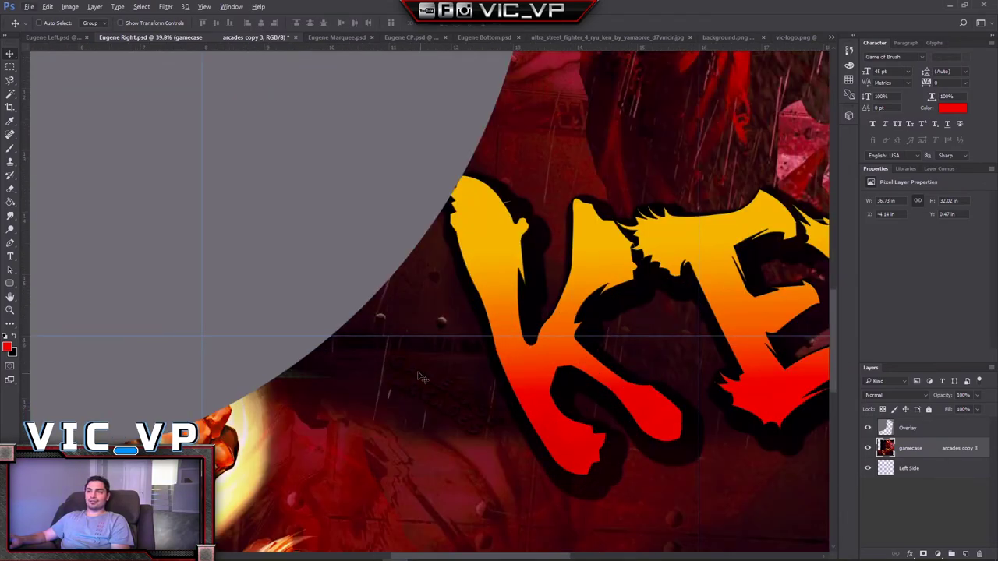
scroll(467, 394, up, 2)
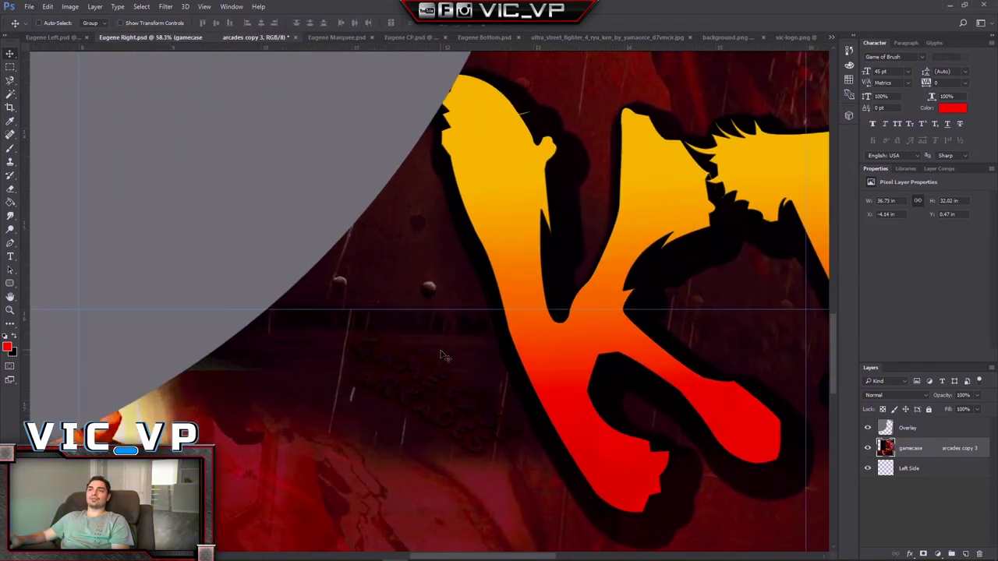
scroll(518, 397, down, 5)
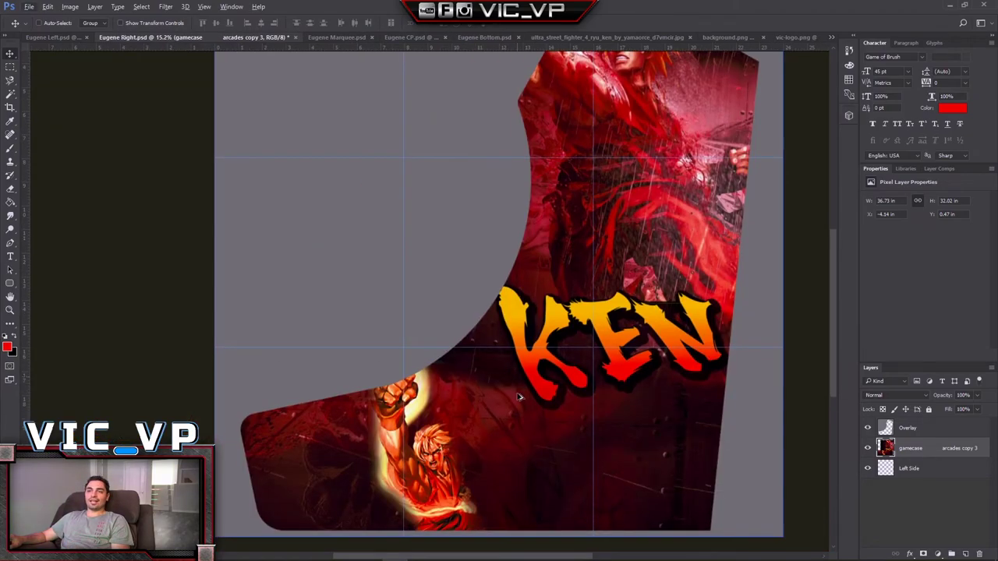
Examine the faint vertical lettering below KEN near the panel's back edge, and review the whole right side panel
scroll(519, 398, down, 2)
scroll(507, 401, right, 2)
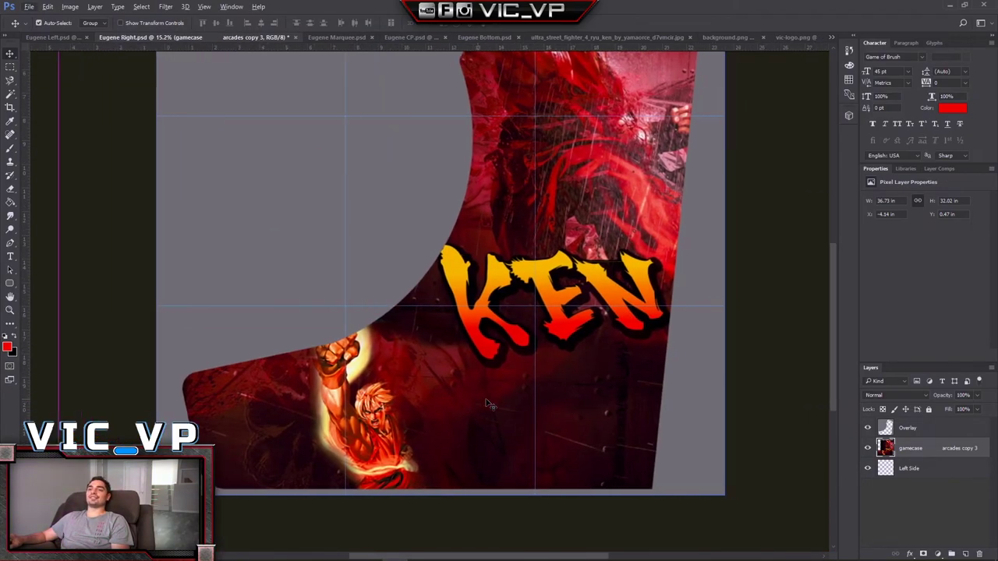
scroll(499, 402, right, 3)
scroll(550, 394, up, 5)
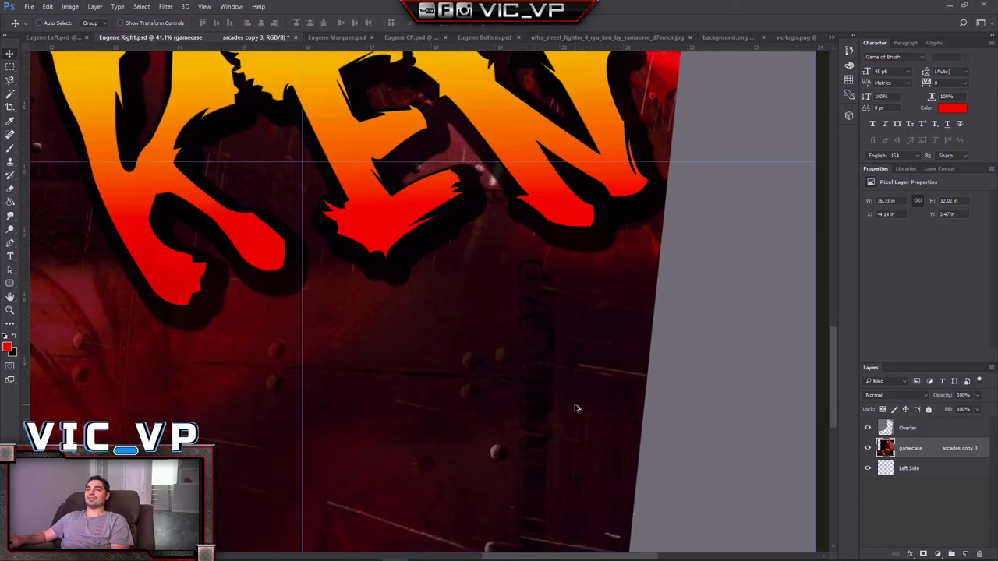
scroll(561, 386, up, 3)
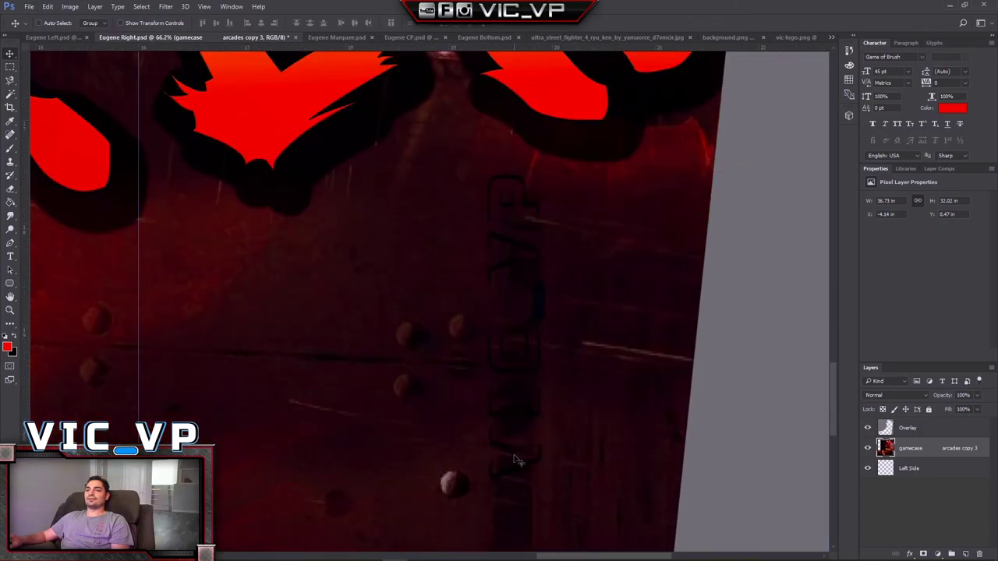
scroll(549, 397, down, 4)
scroll(550, 398, down, 3)
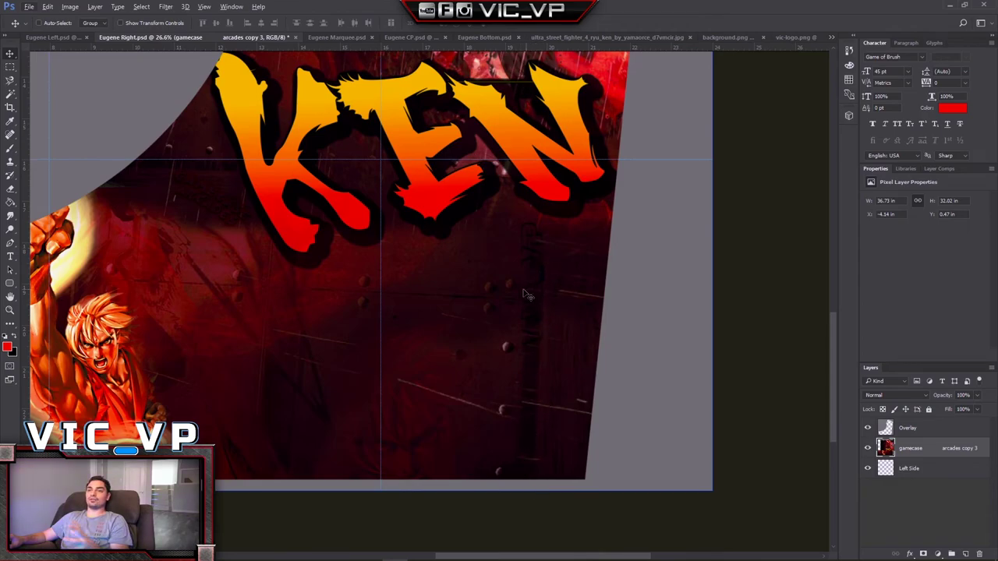
scroll(533, 274, up, 2)
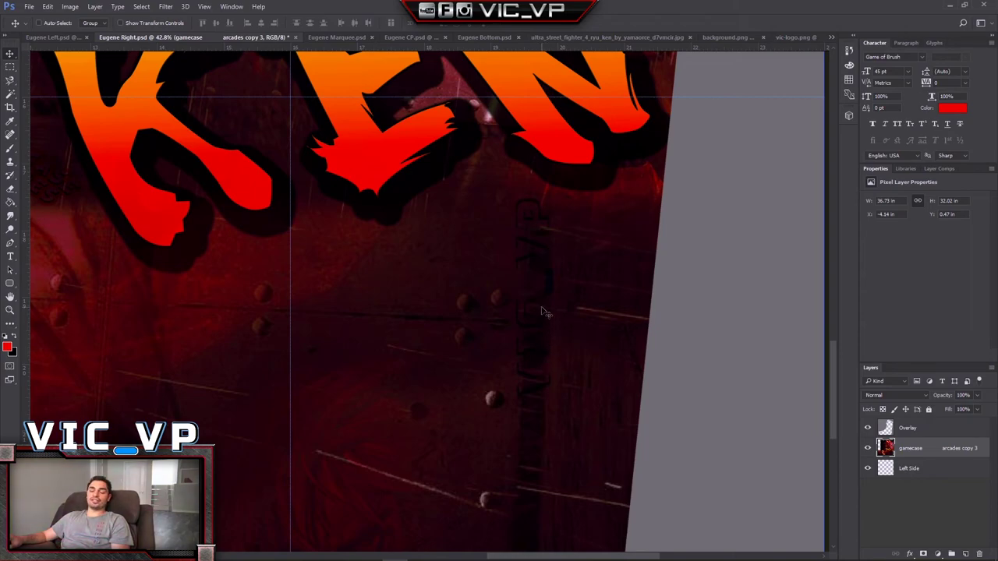
scroll(540, 307, down, 3)
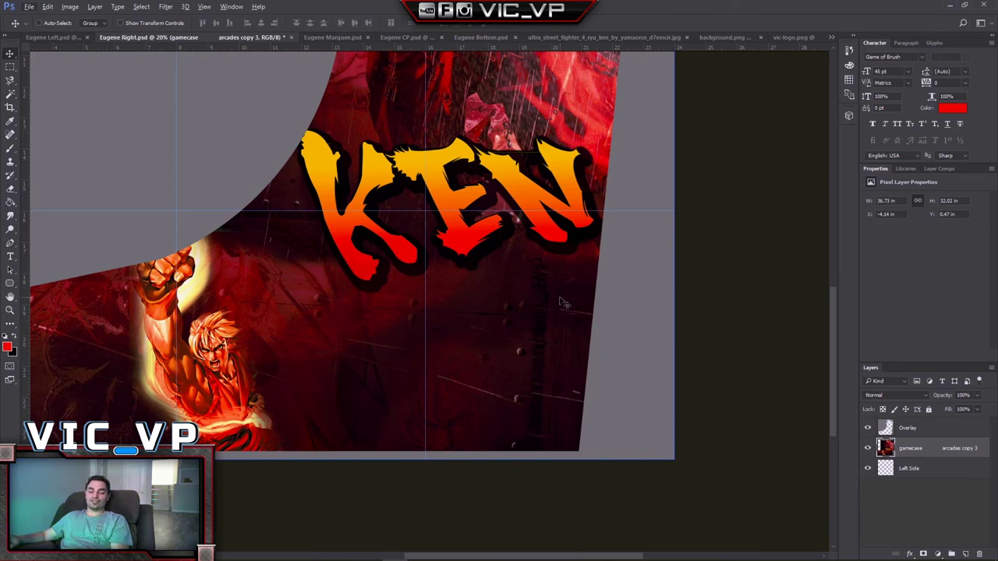
key(ctrl+0)
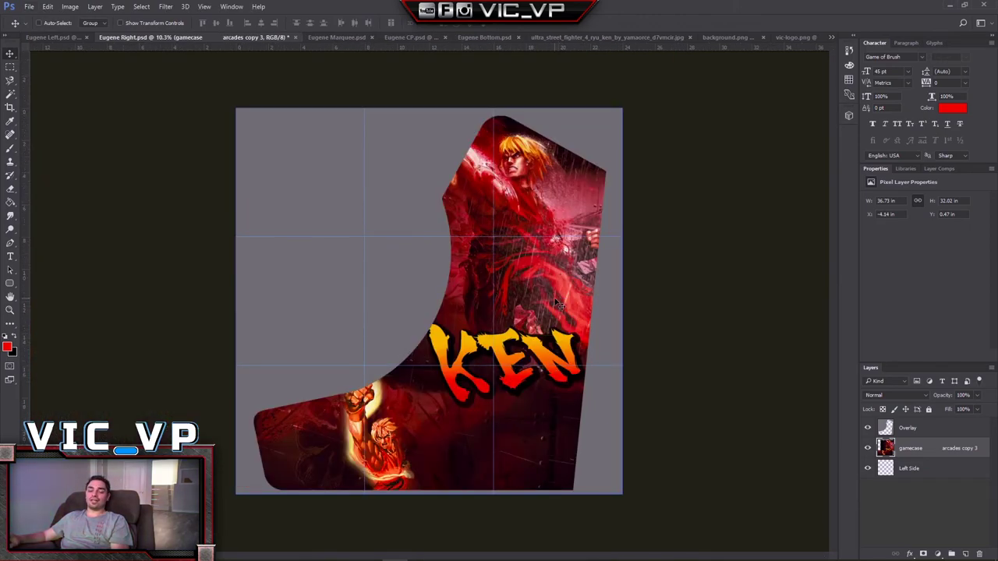
key(ctrl+plus)
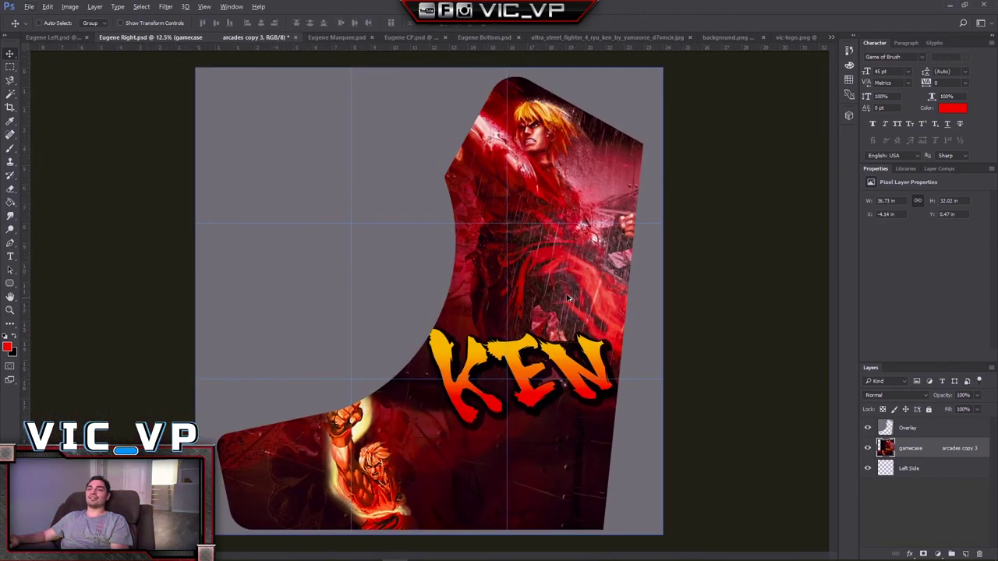
Review the finished left side, right side, marquee, control panel and bottom panel artwork one after another
click(61, 36)
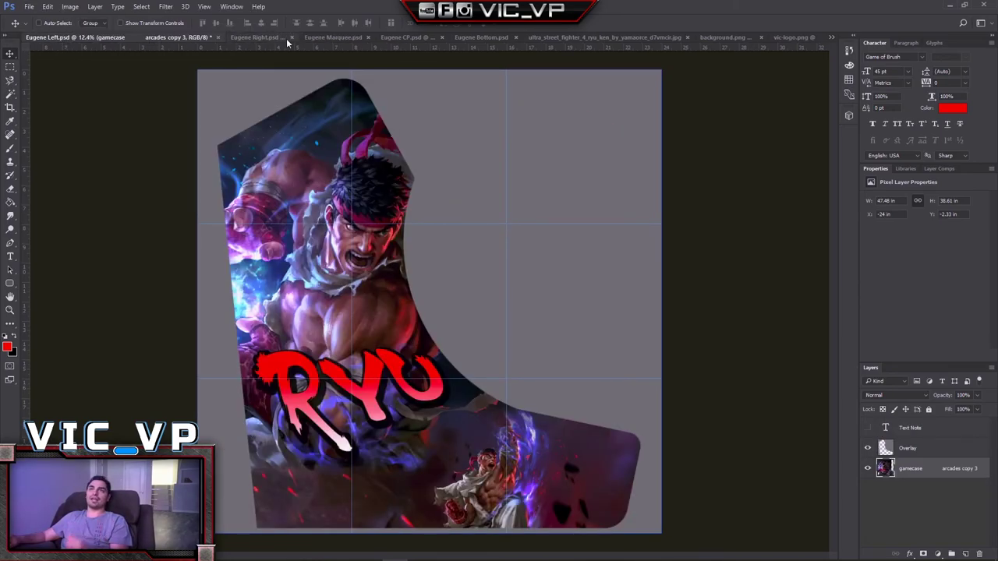
click(262, 37)
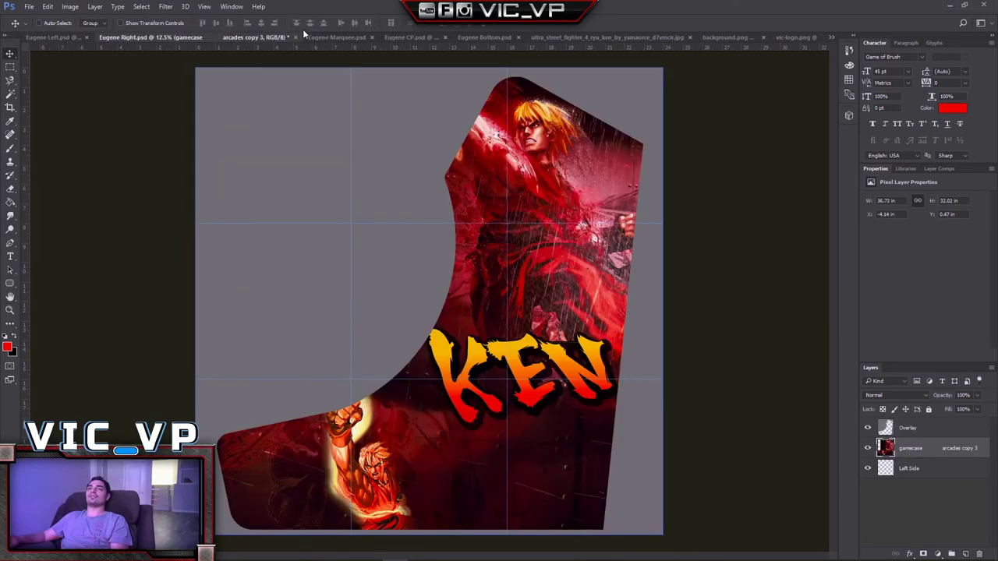
click(332, 38)
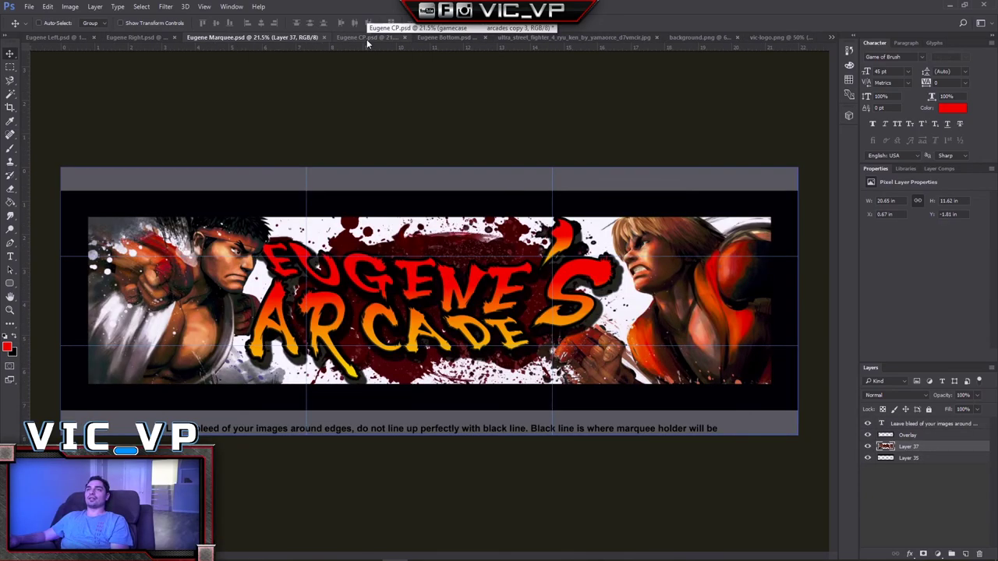
click(366, 39)
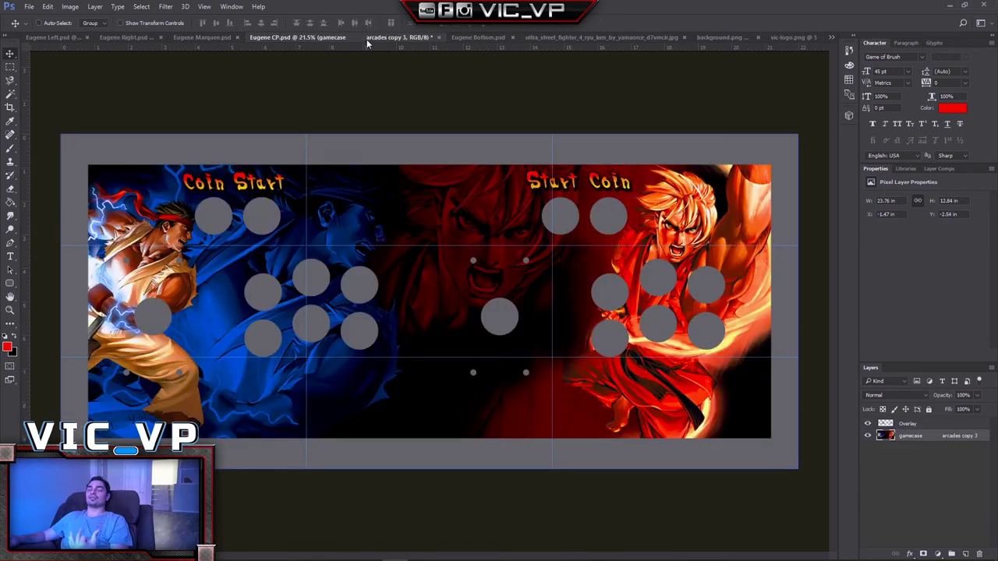
click(476, 36)
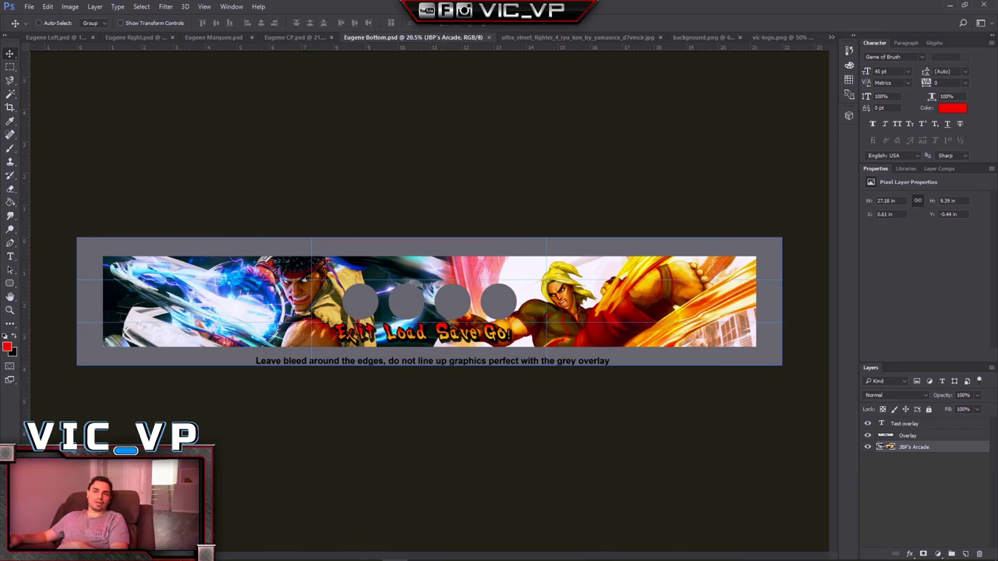
Switch to the Streamlabs OBS window
mouse_move(360, 559)
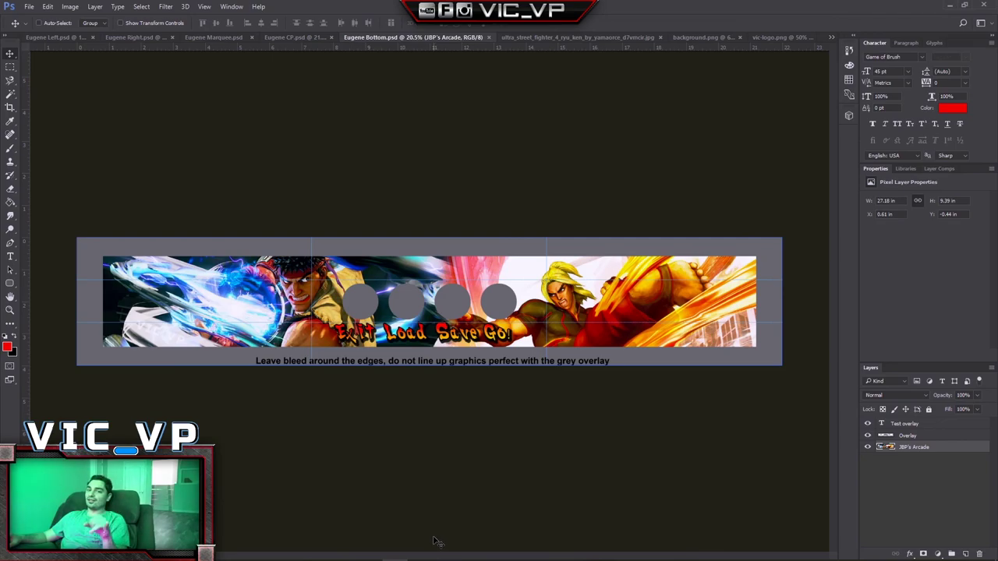
mouse_move(467, 558)
click(522, 550)
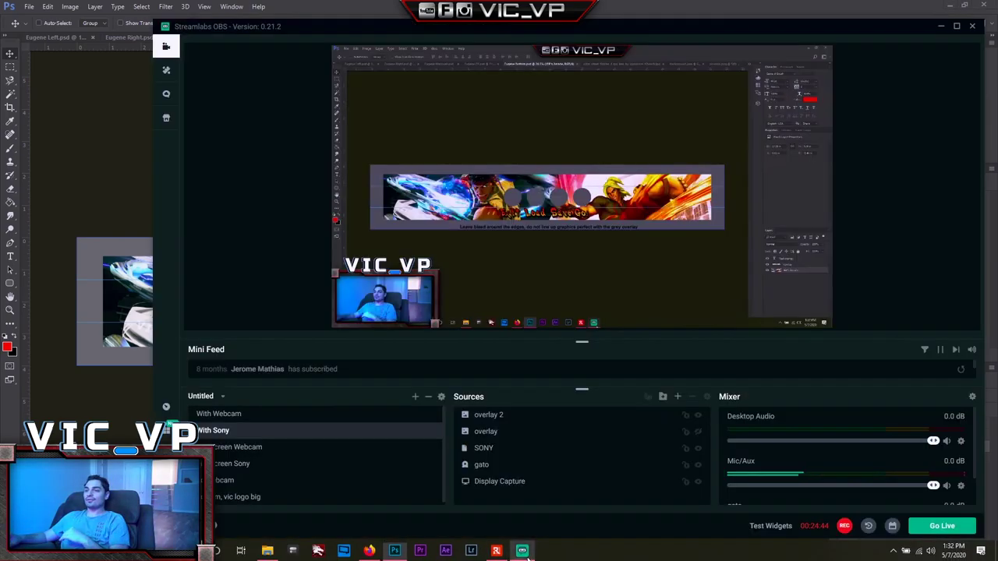